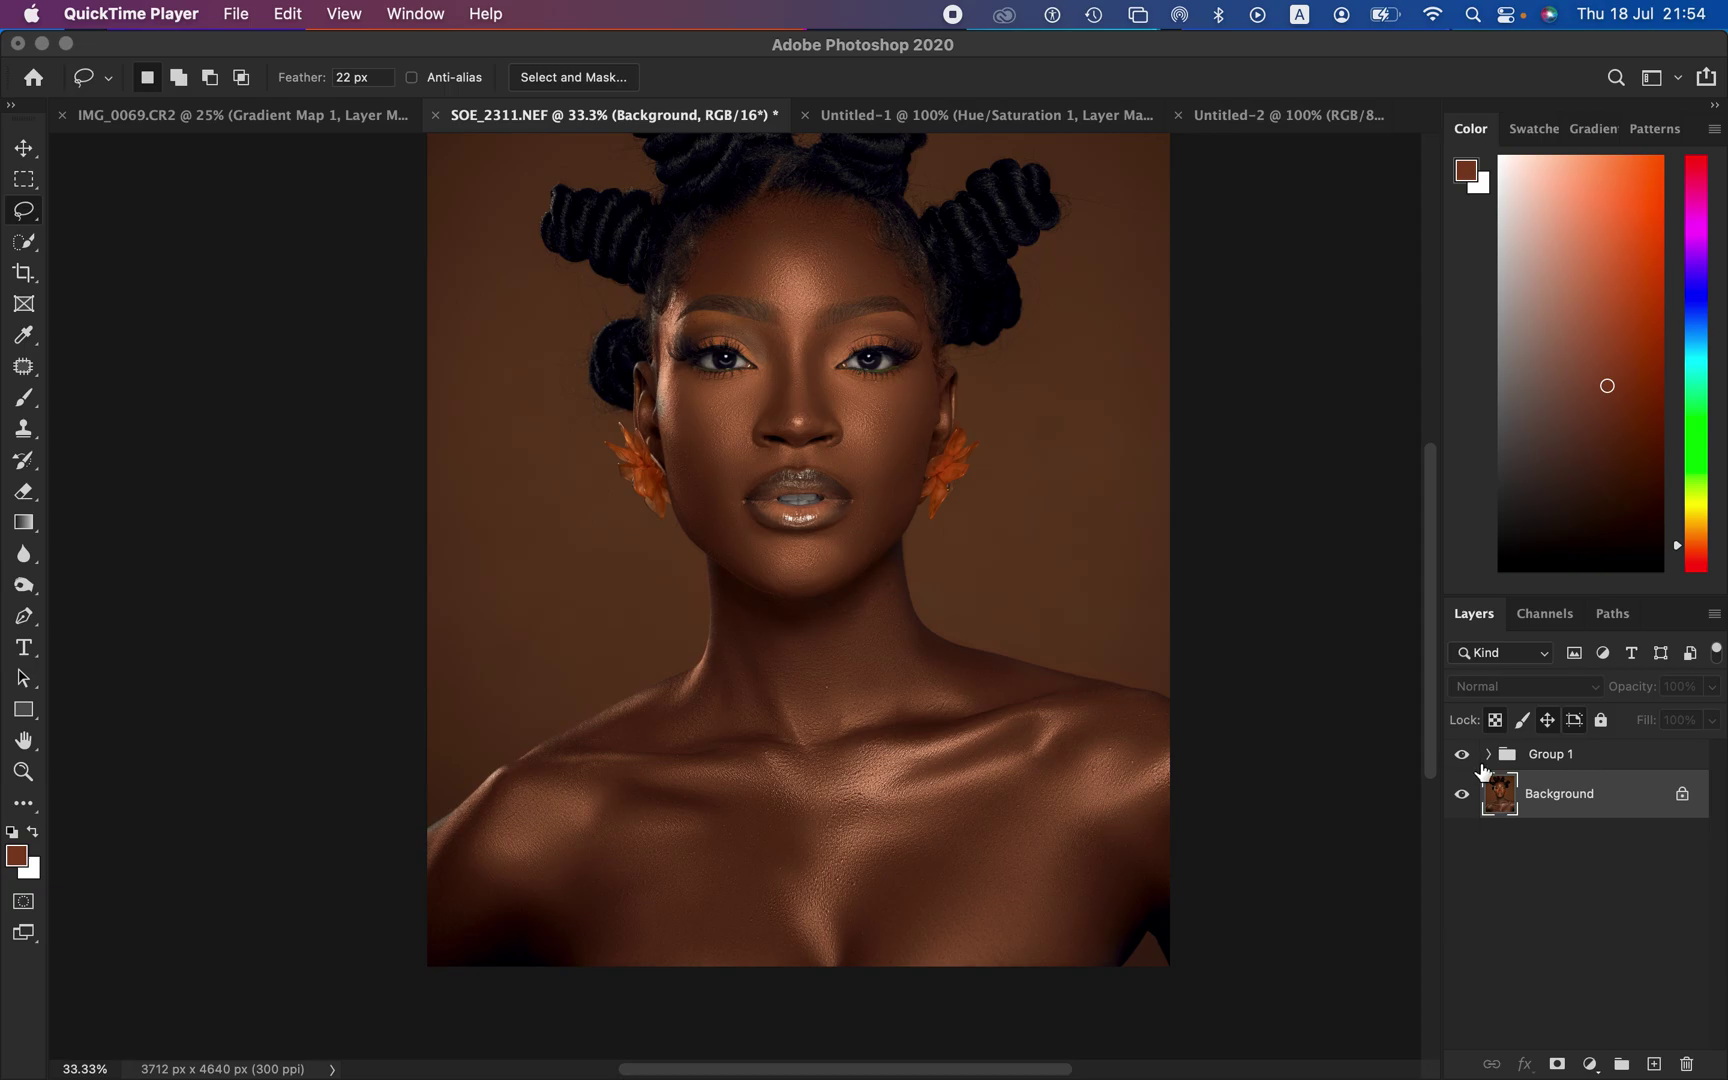
Step: Compare the portrait with Group 1 hidden and shown, then delete Group 1
left_click(1462, 757)
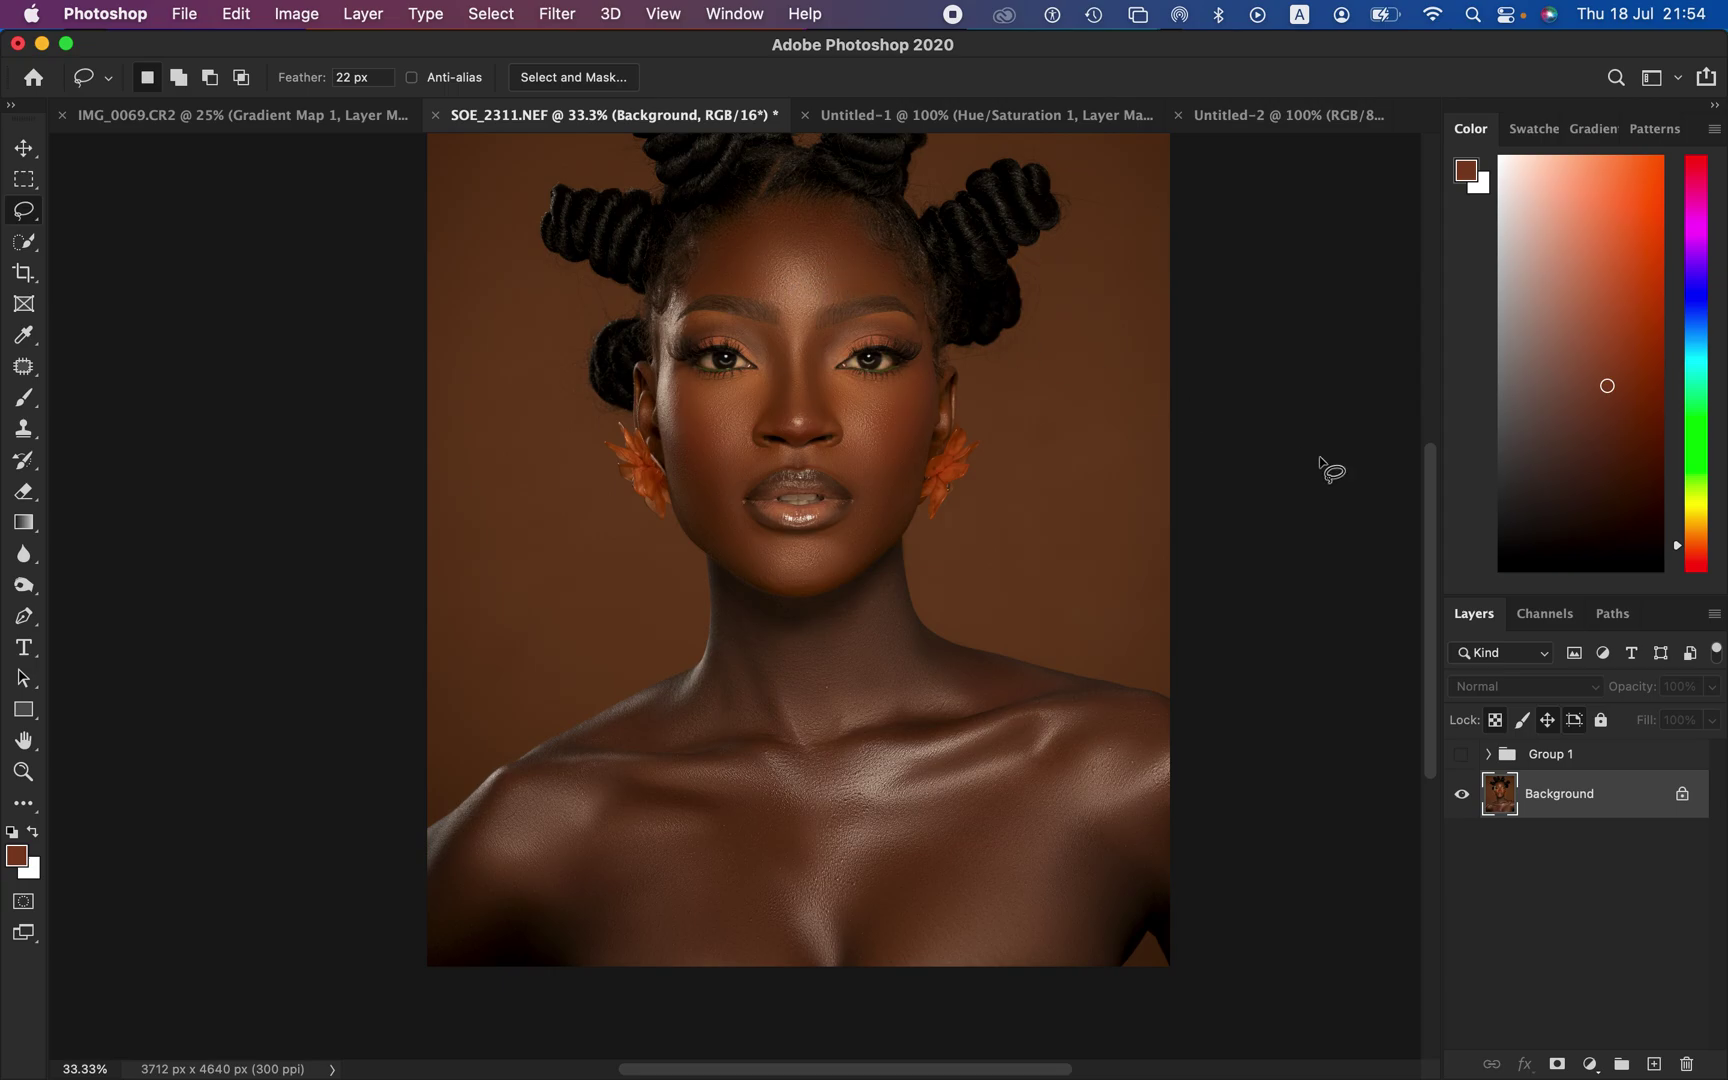
left_click(1461, 755)
left_click(1462, 760)
left_click(1586, 762)
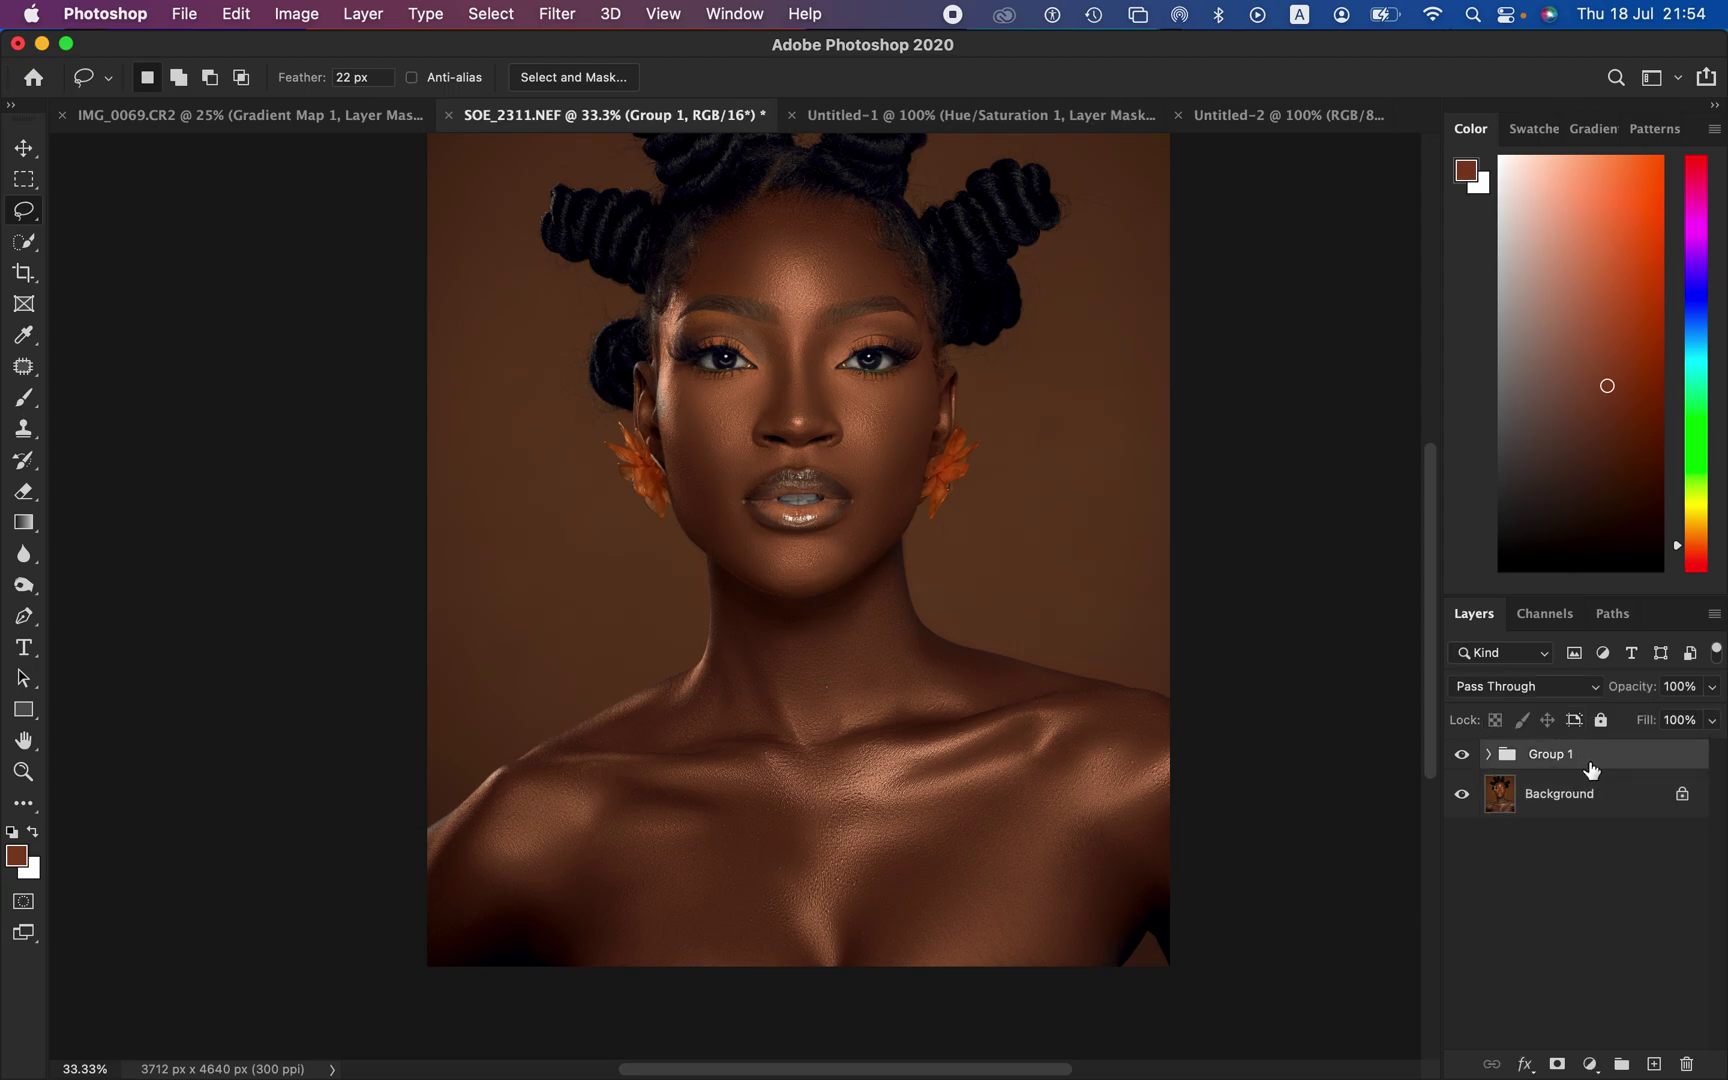
key("Delete")
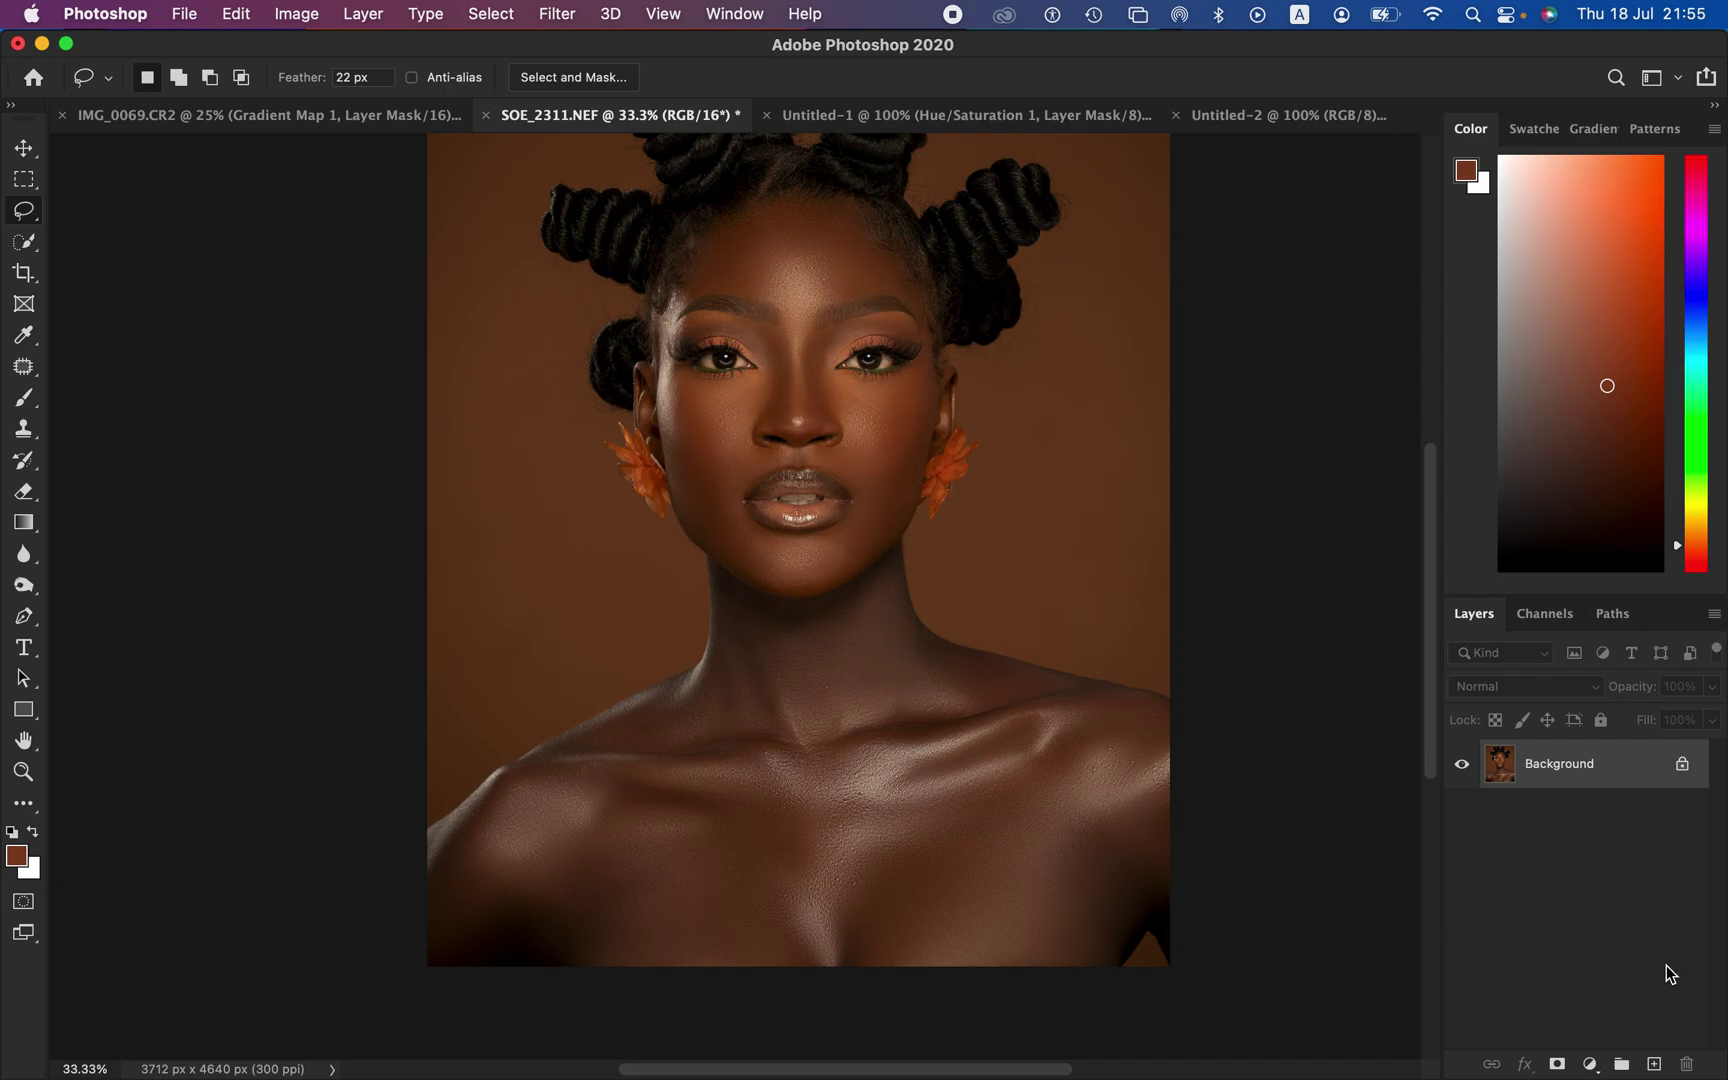
Step: Add a Gradient Map adjustment layer above Background and switch off its visibility
left_click(1590, 1064)
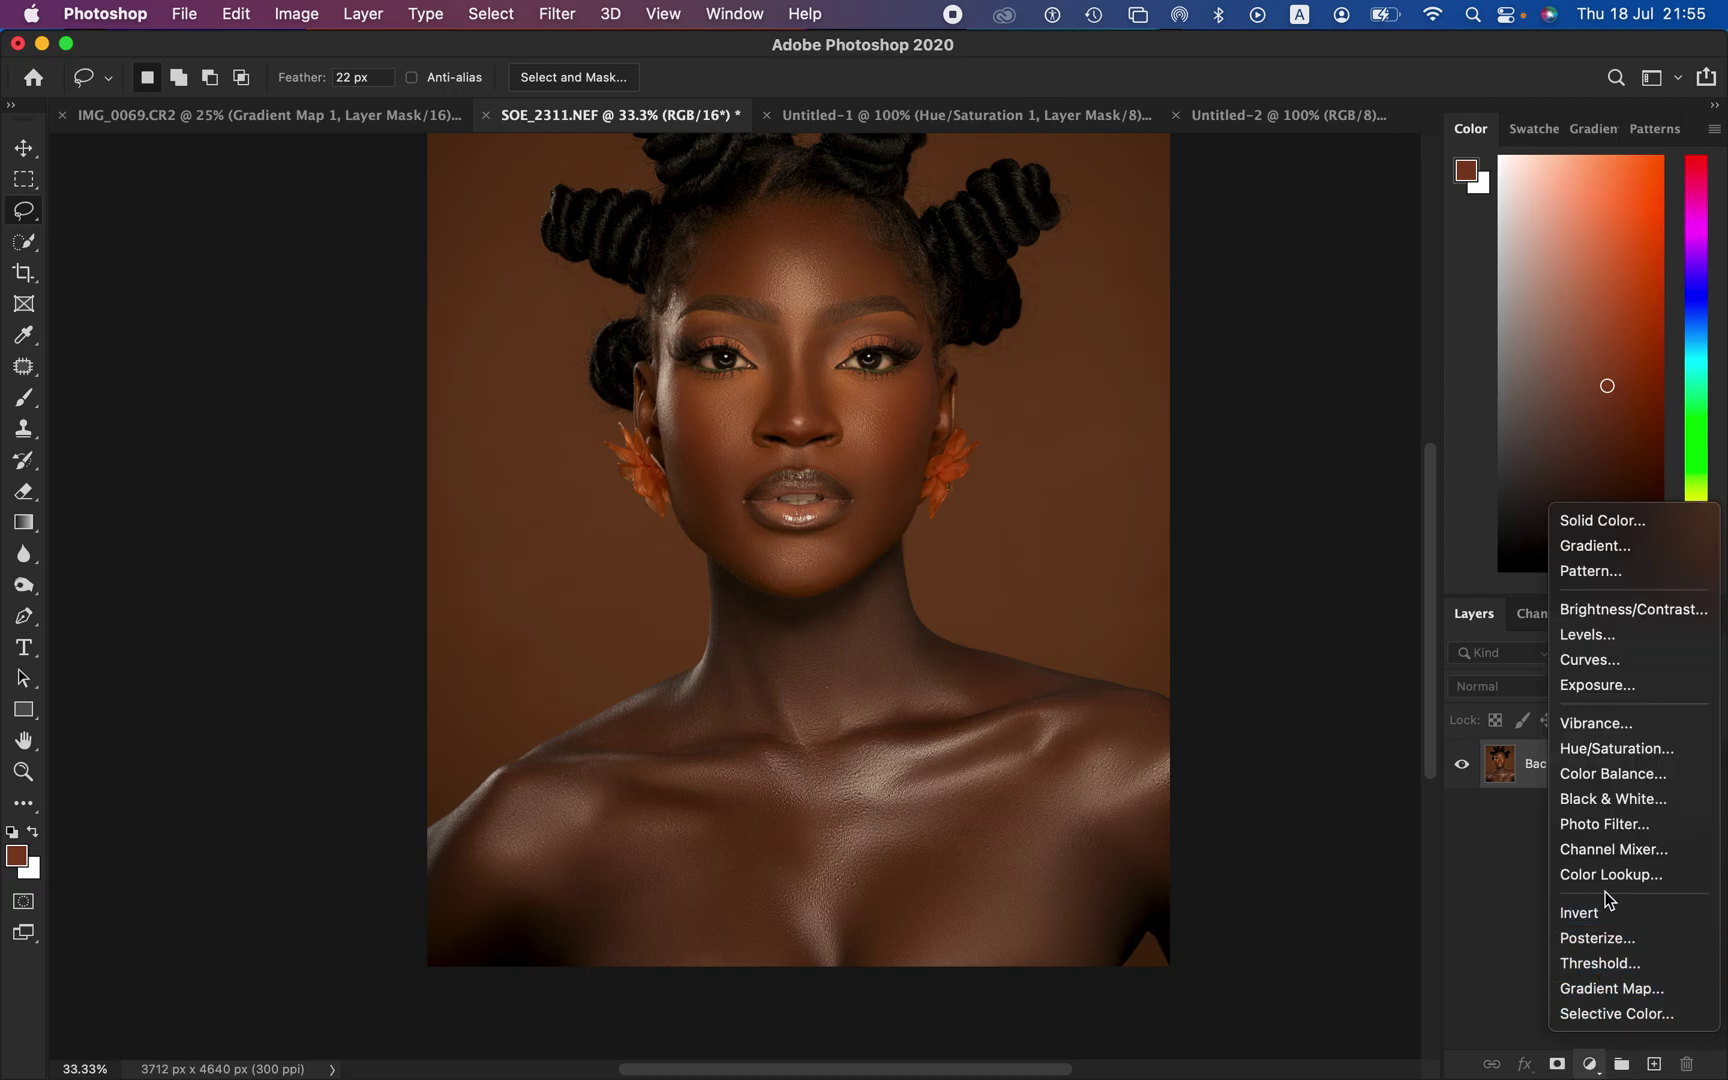
left_click(1622, 990)
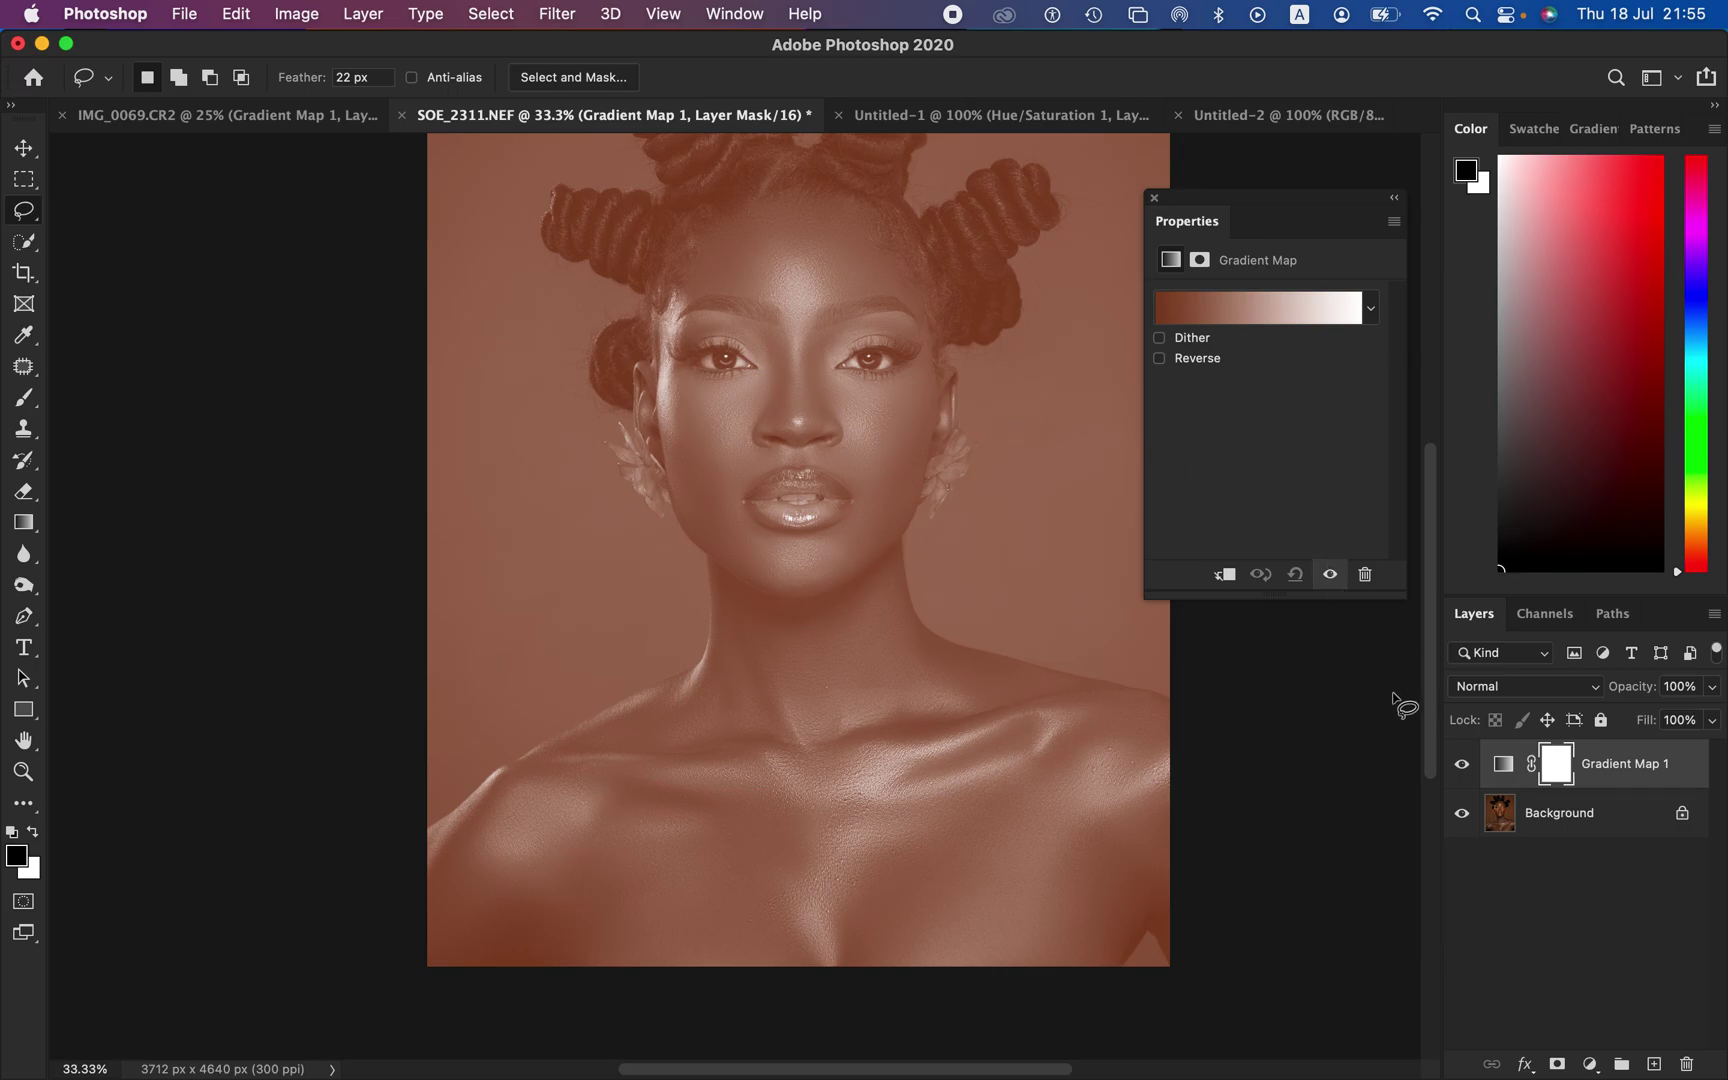
left_click(1461, 766)
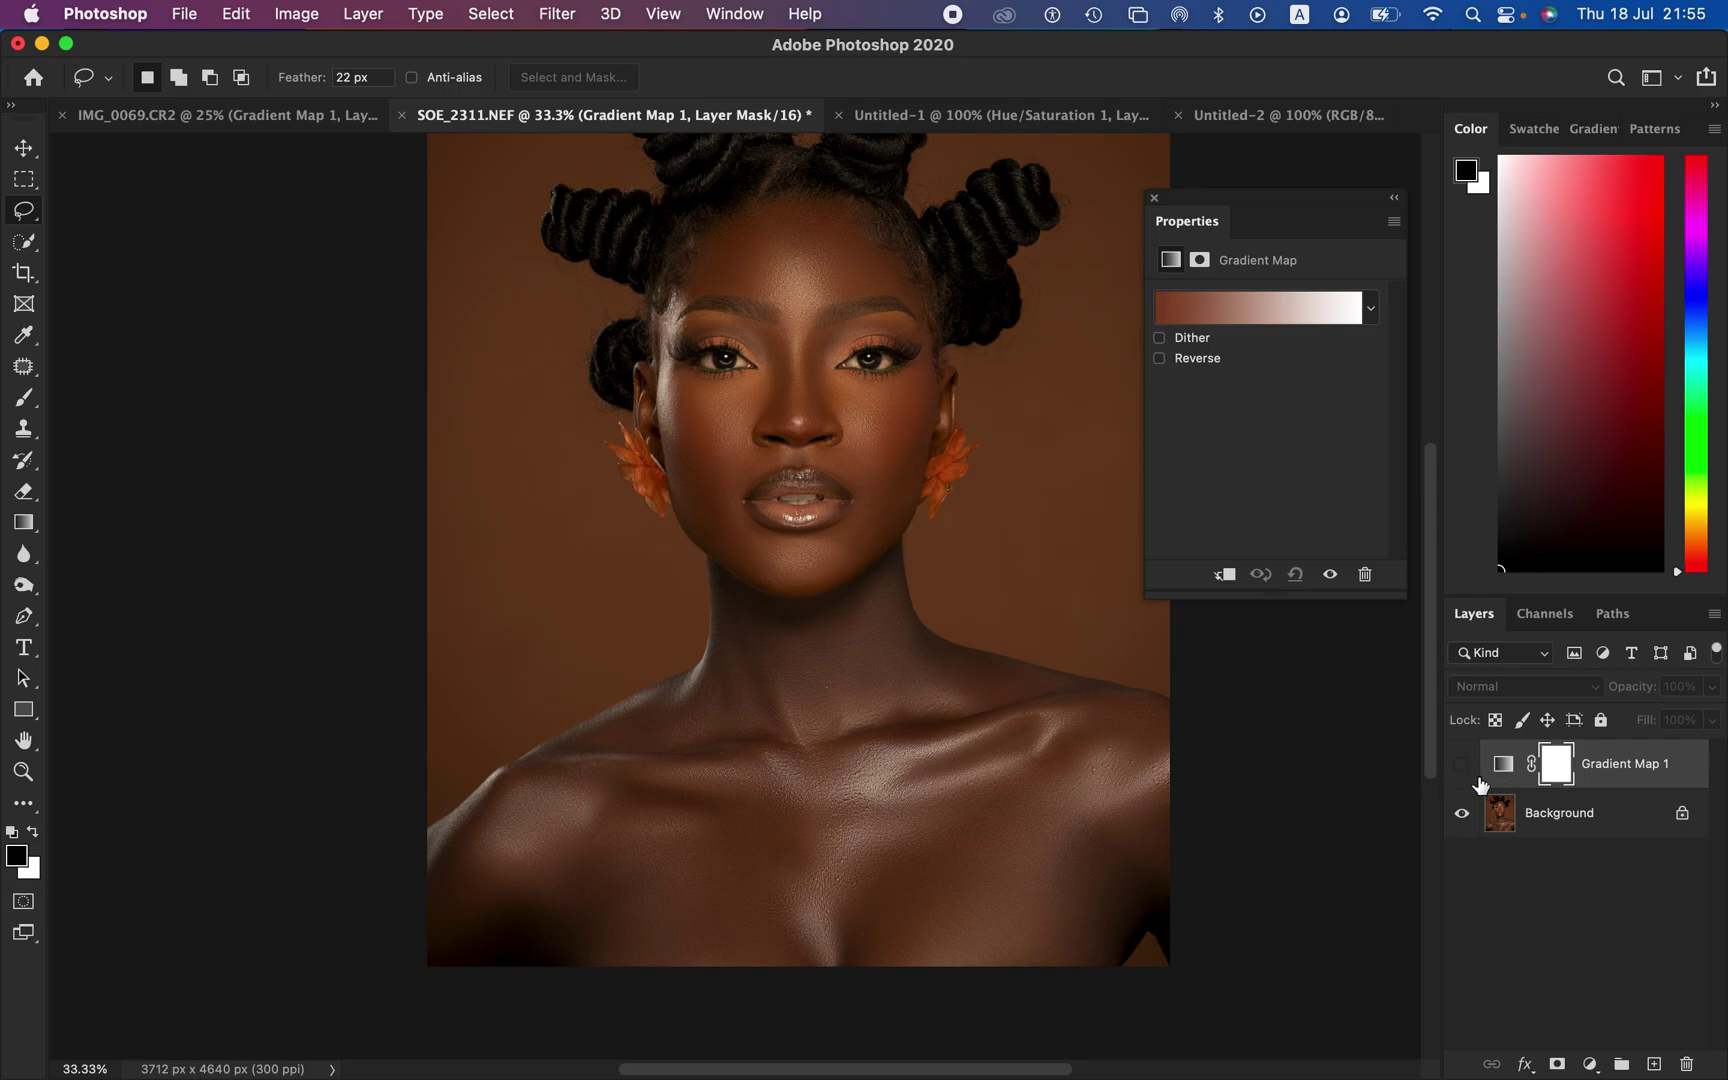
left_click(1503, 765)
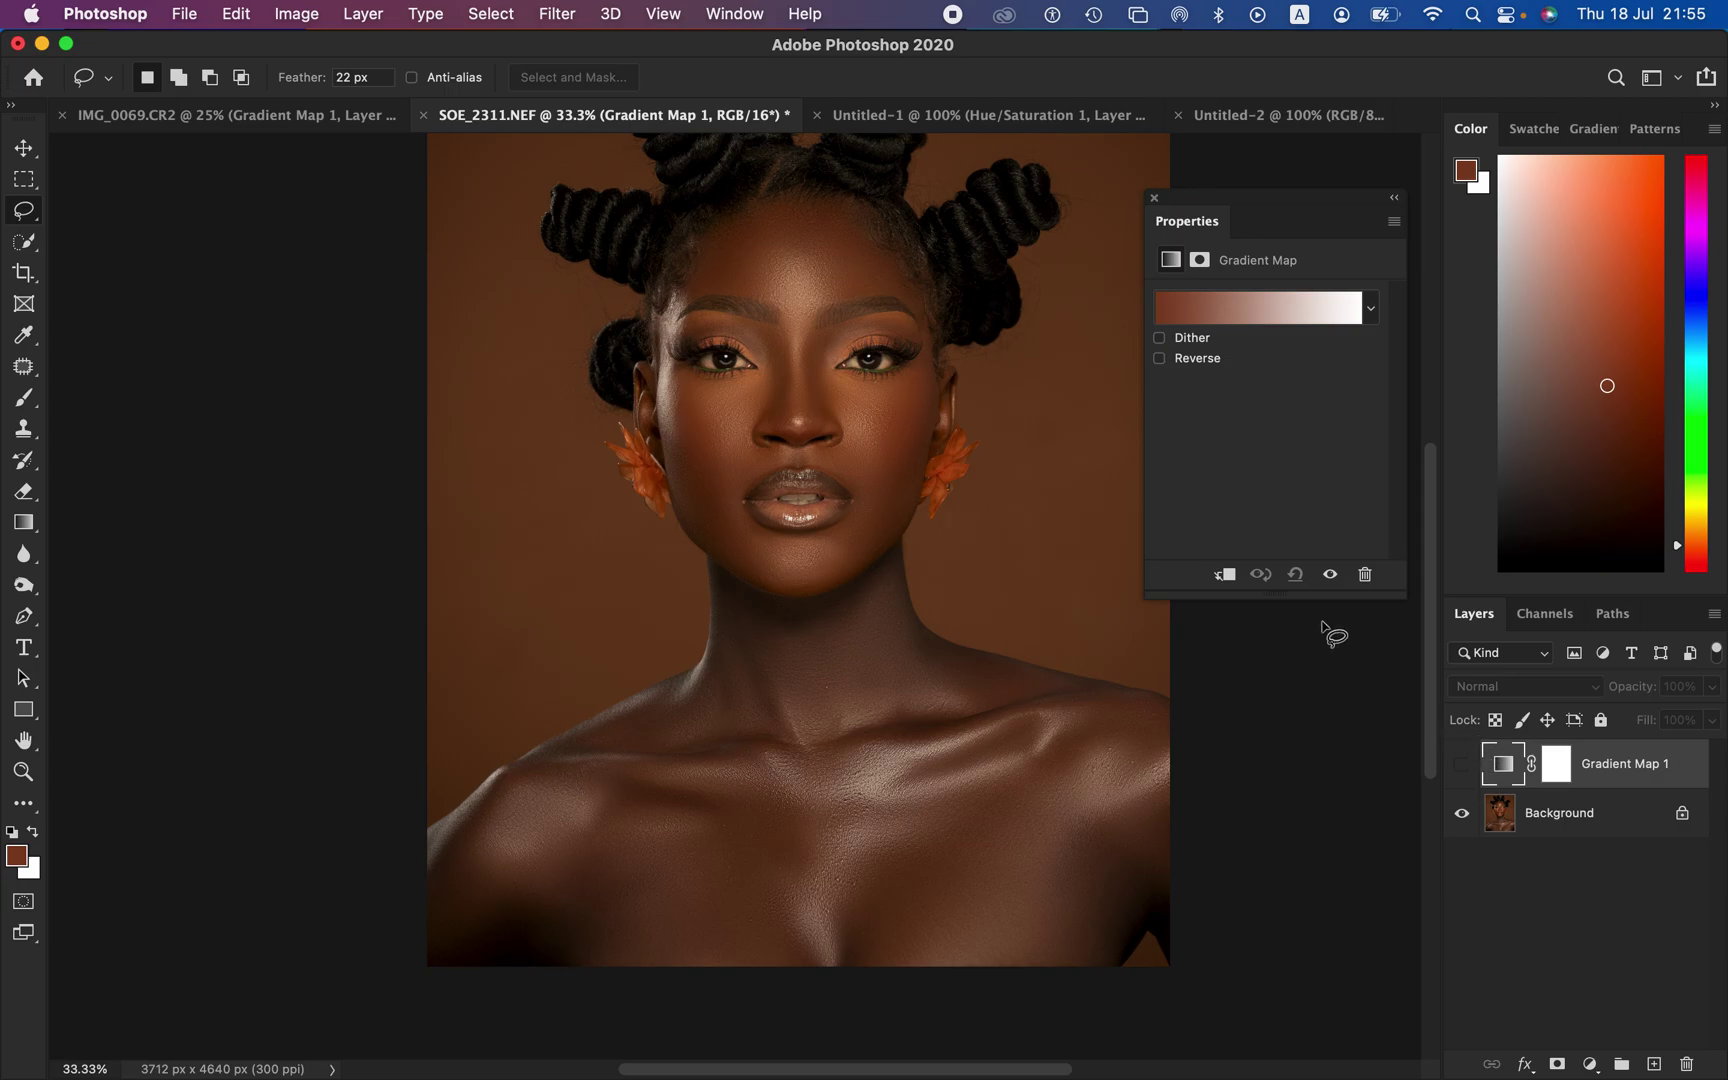
Step: Open Gradient Map 1's Gradient Editor, keep 5 by 5 Average sampling, and select the dark stop
left_click(1234, 310)
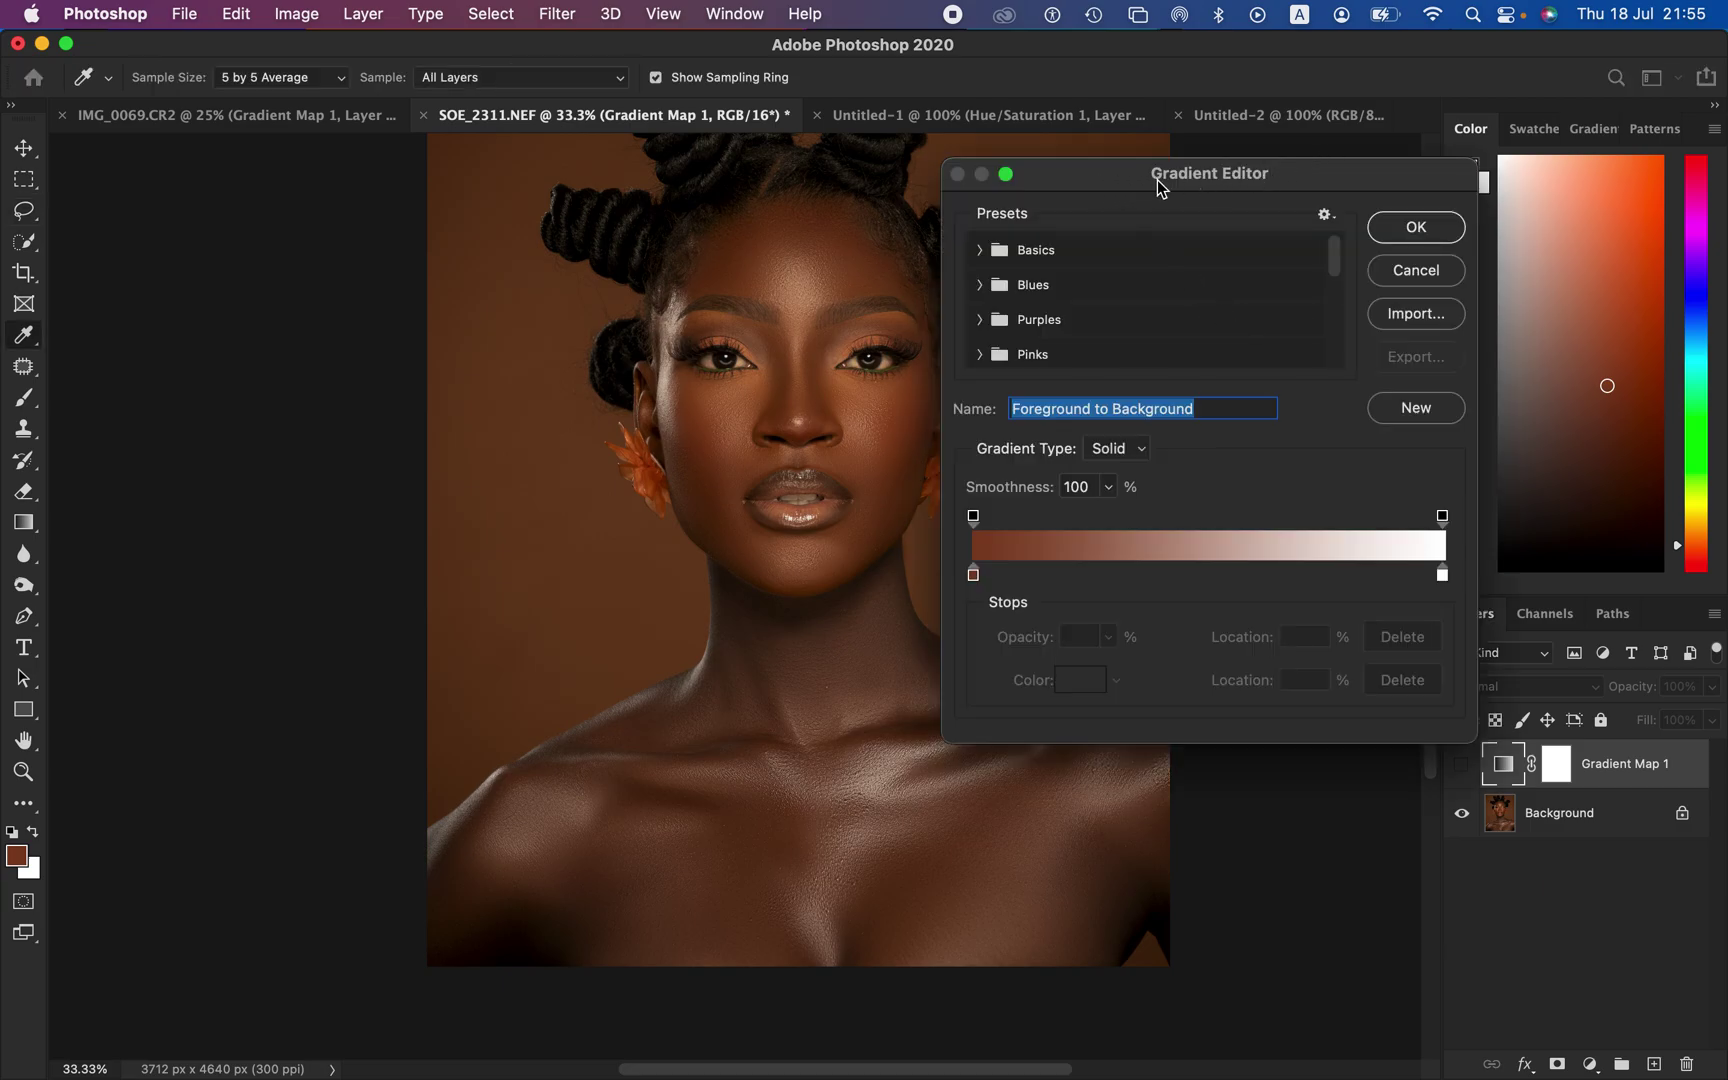
left_click_drag(1267, 178, 1331, 165)
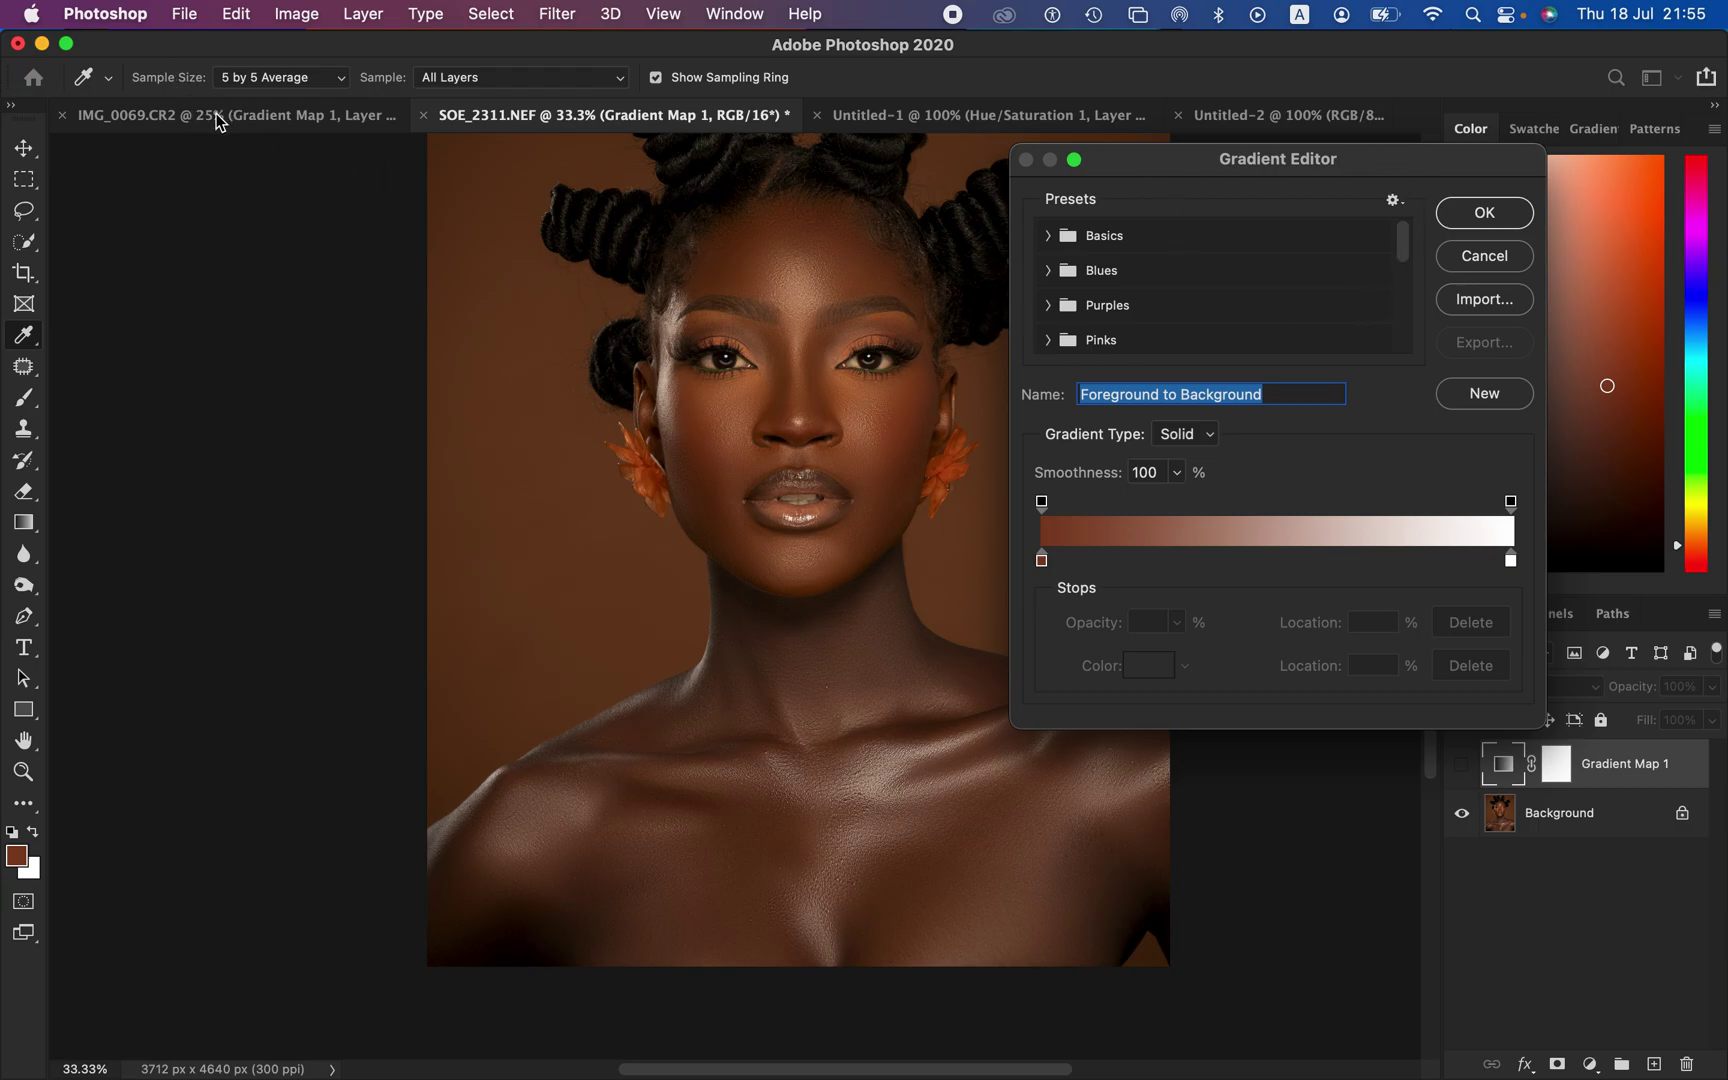
left_click(277, 80)
left_click(280, 86)
left_click(1041, 563)
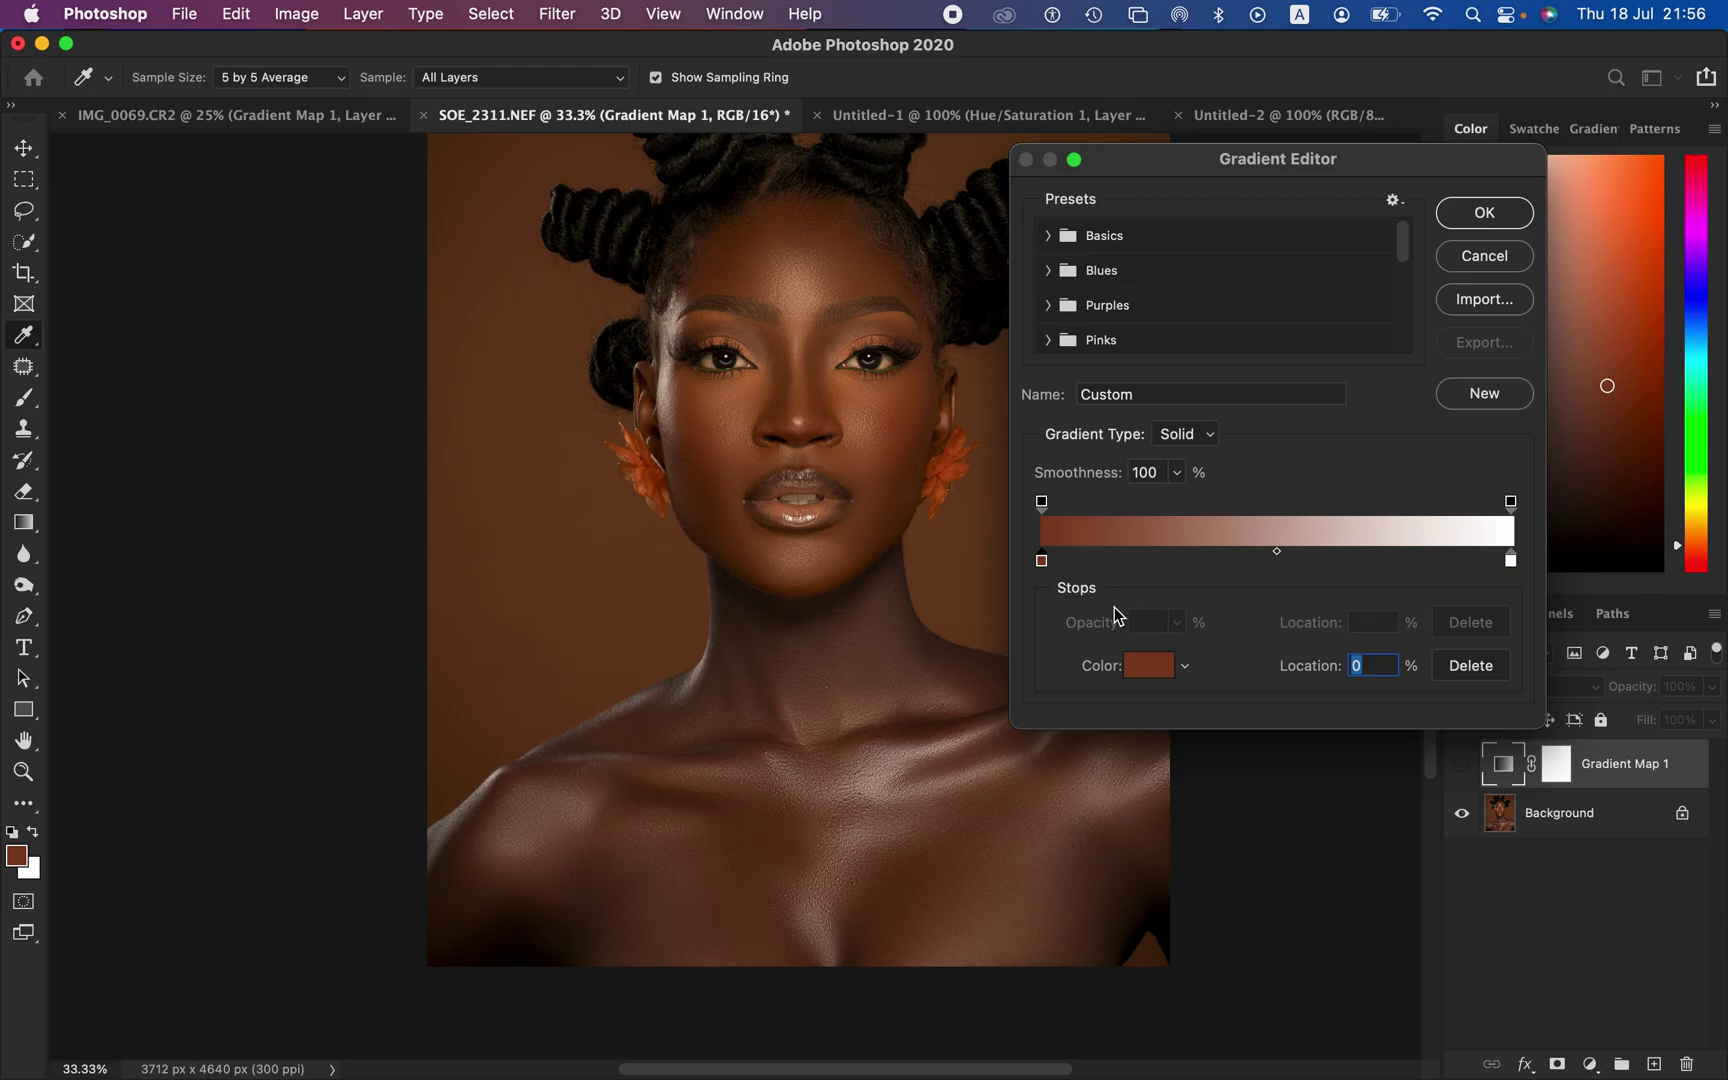
Step: Set the left gradient stop to the dark shadow brown sampled near the jaw
left_click(1041, 562)
left_click(1041, 562)
left_click(1152, 677)
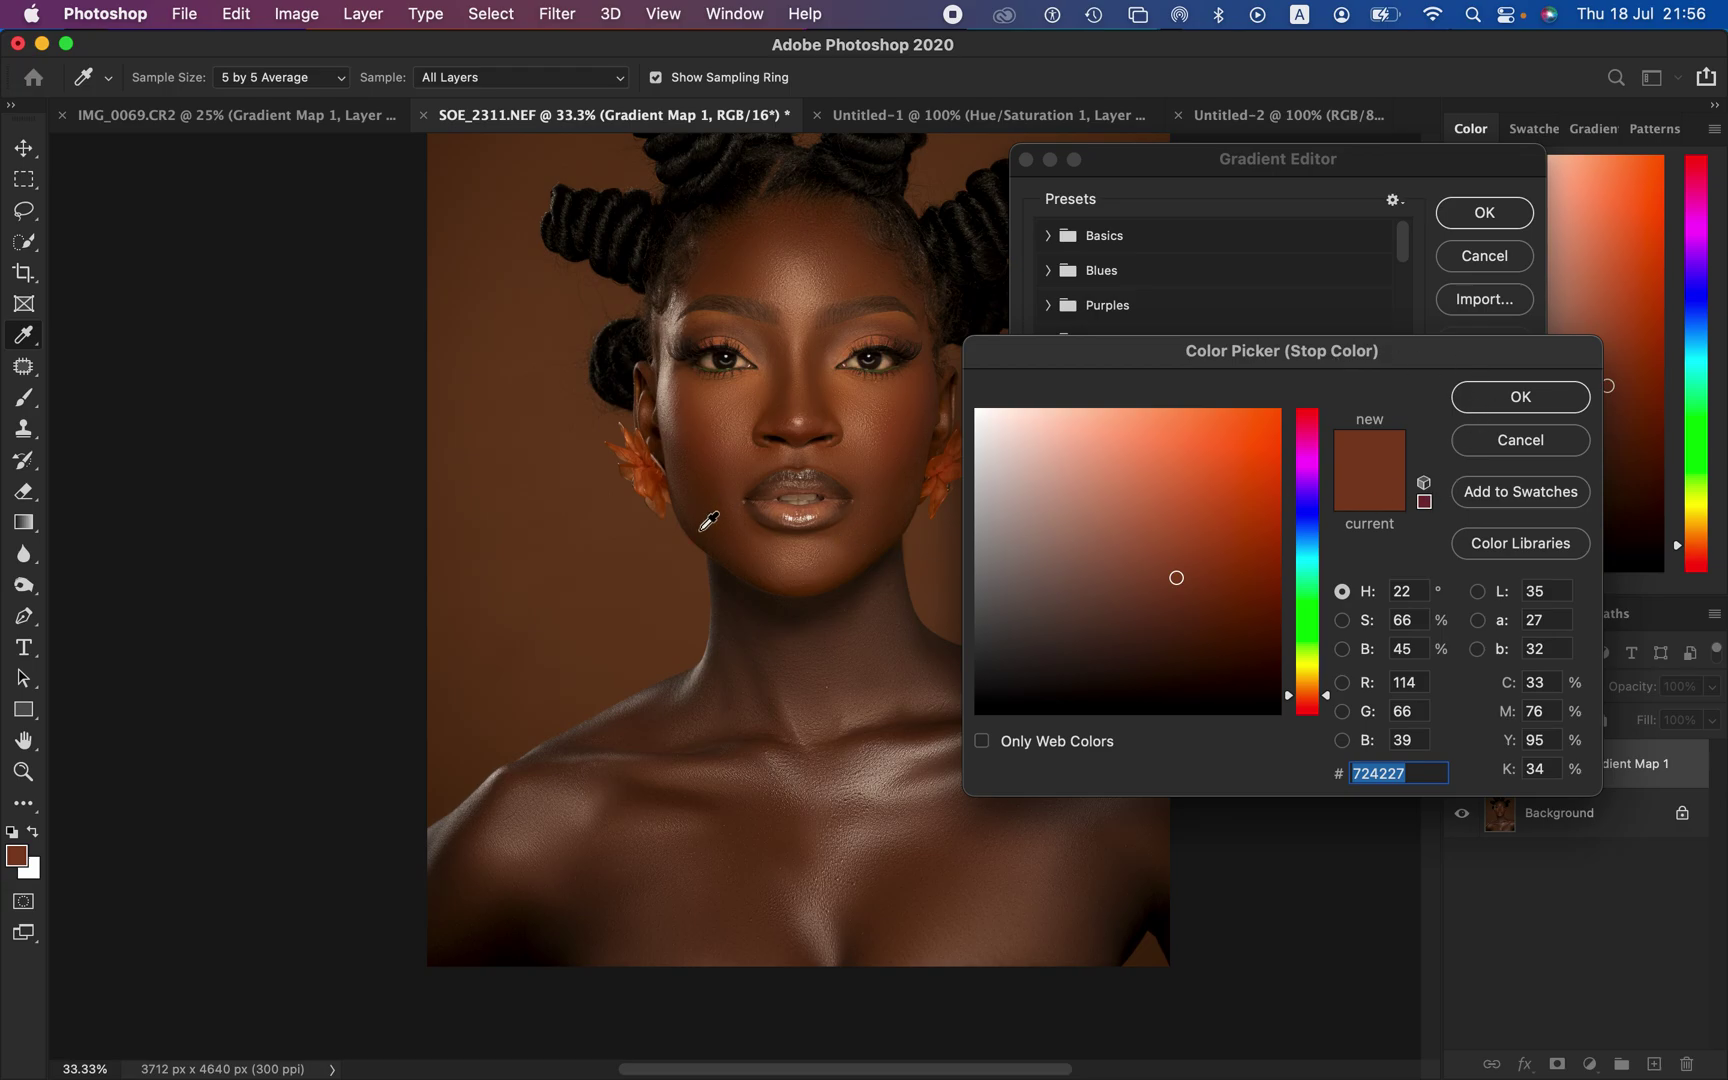
key("super+plus")
key("super+plus")
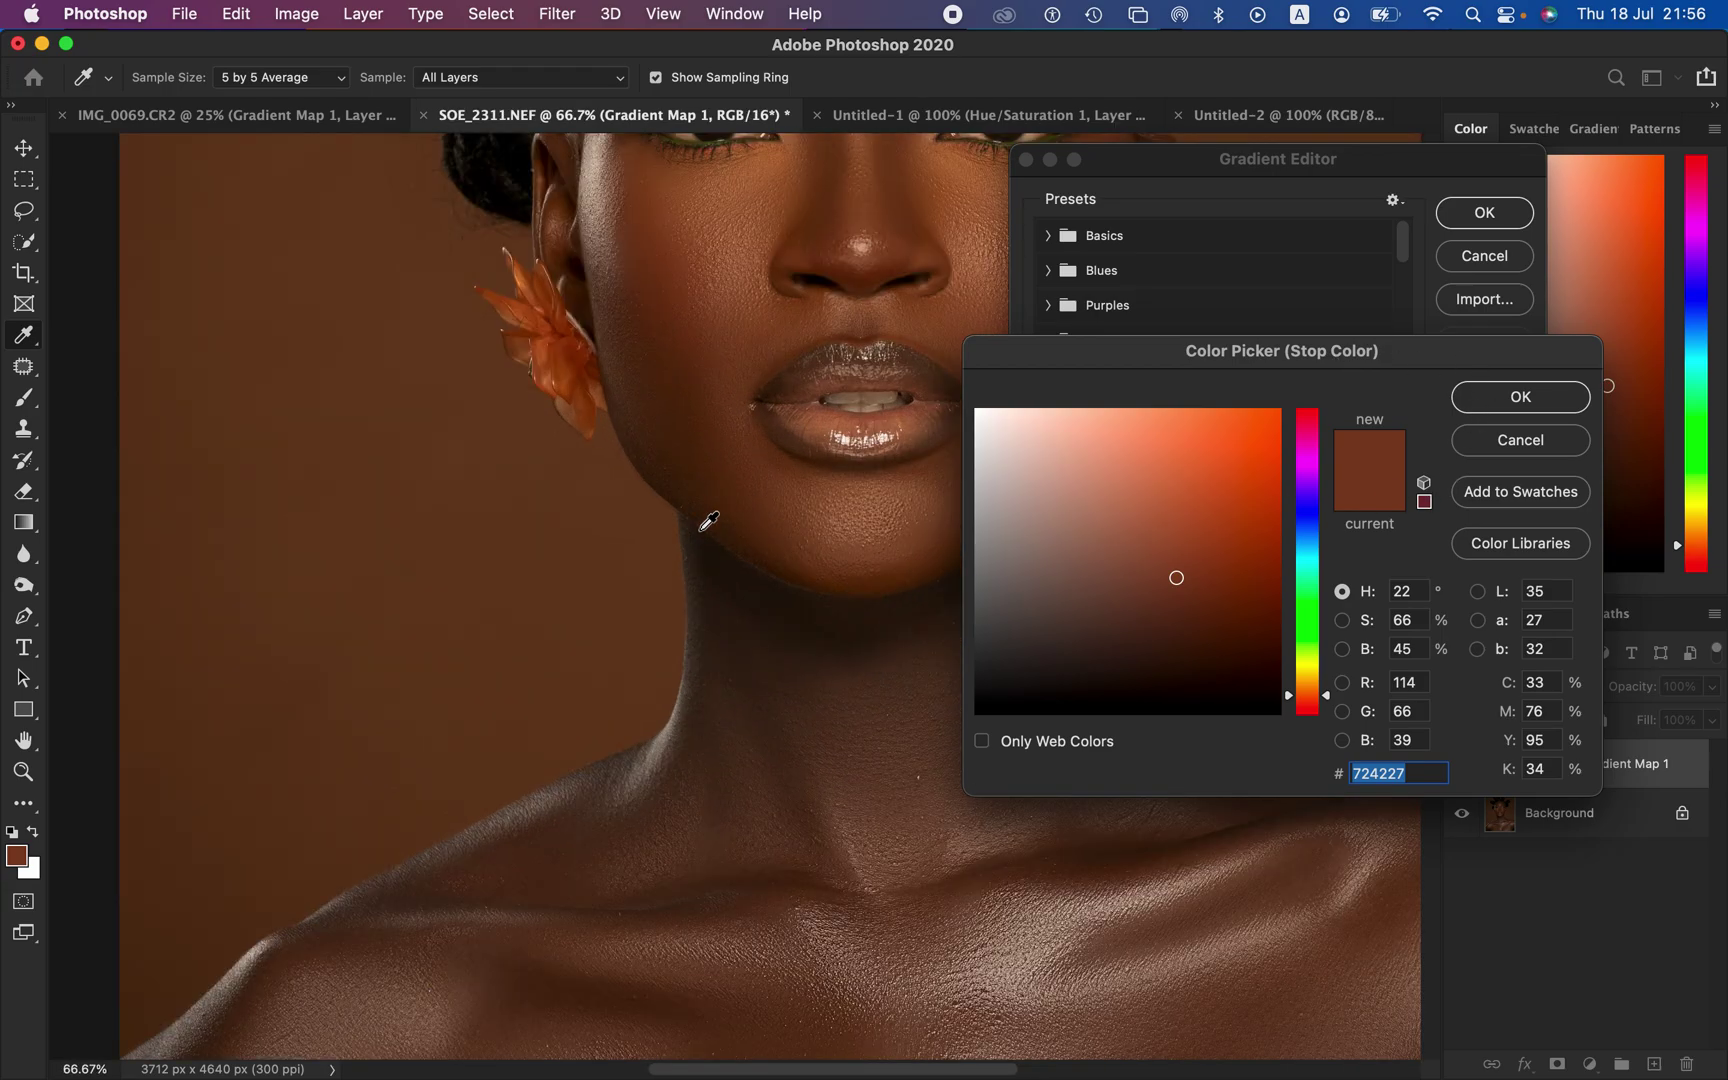
left_click(668, 484)
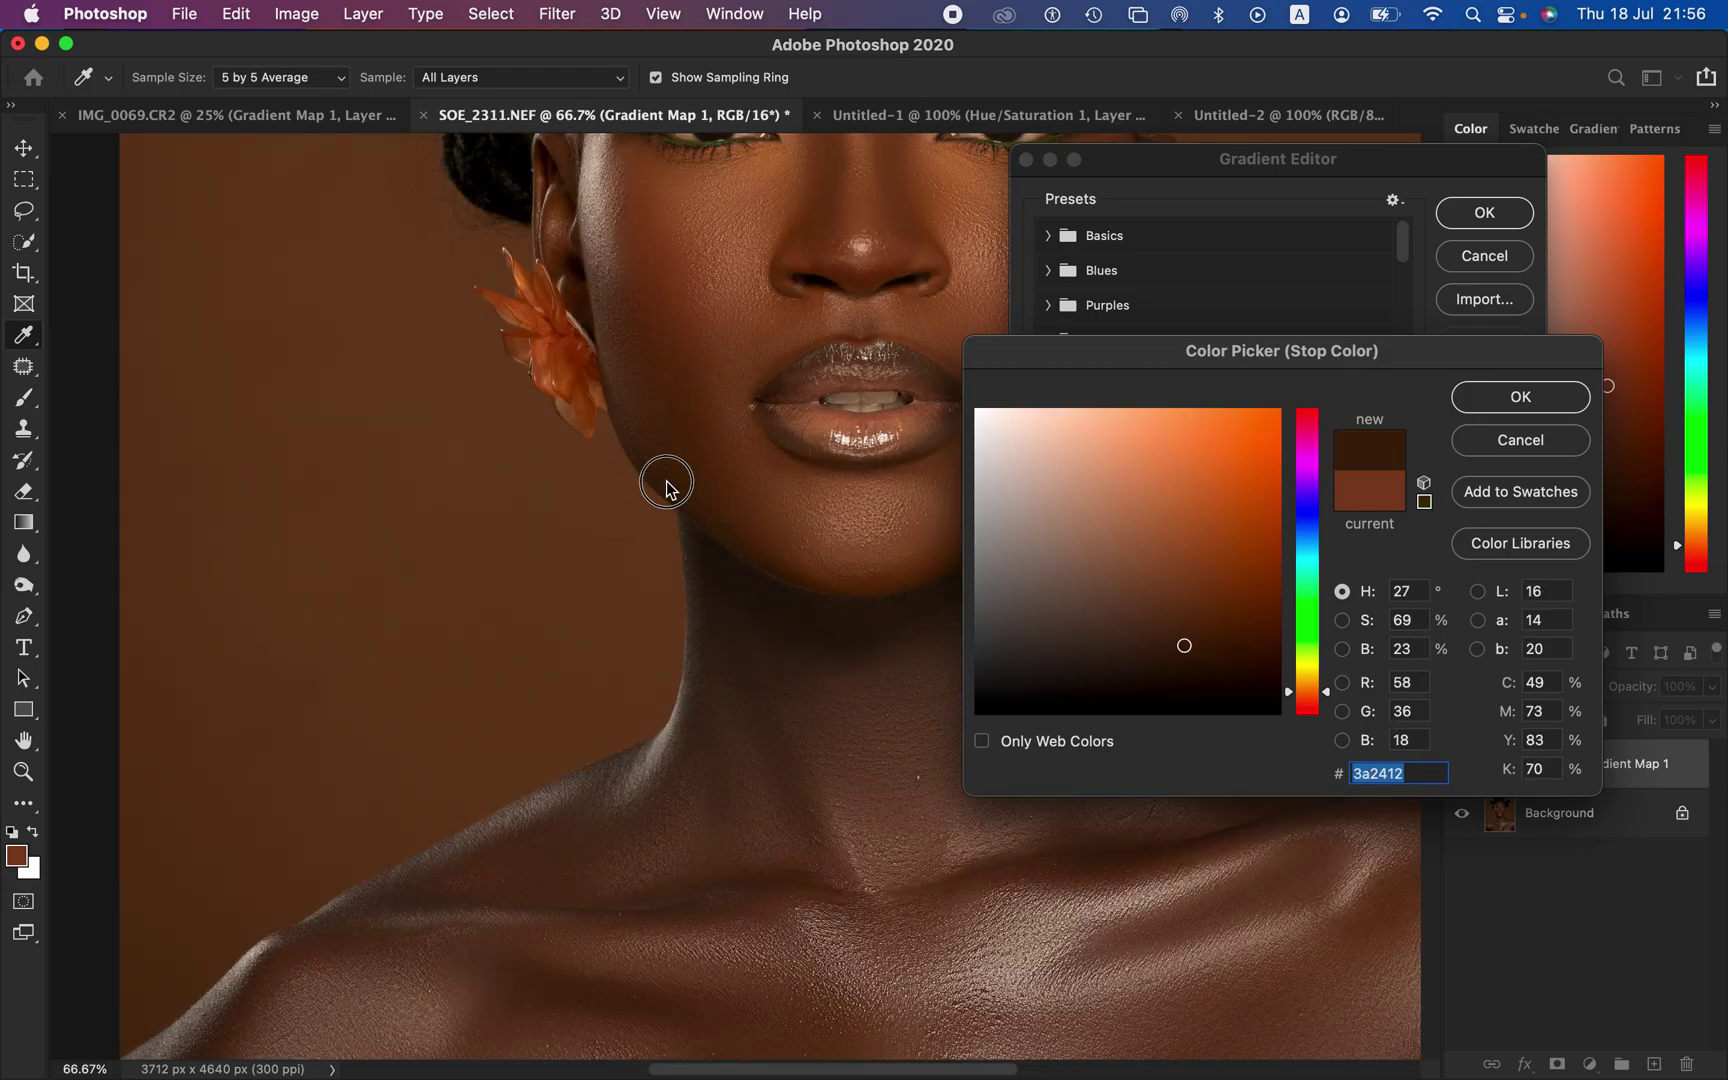
left_click(1505, 396)
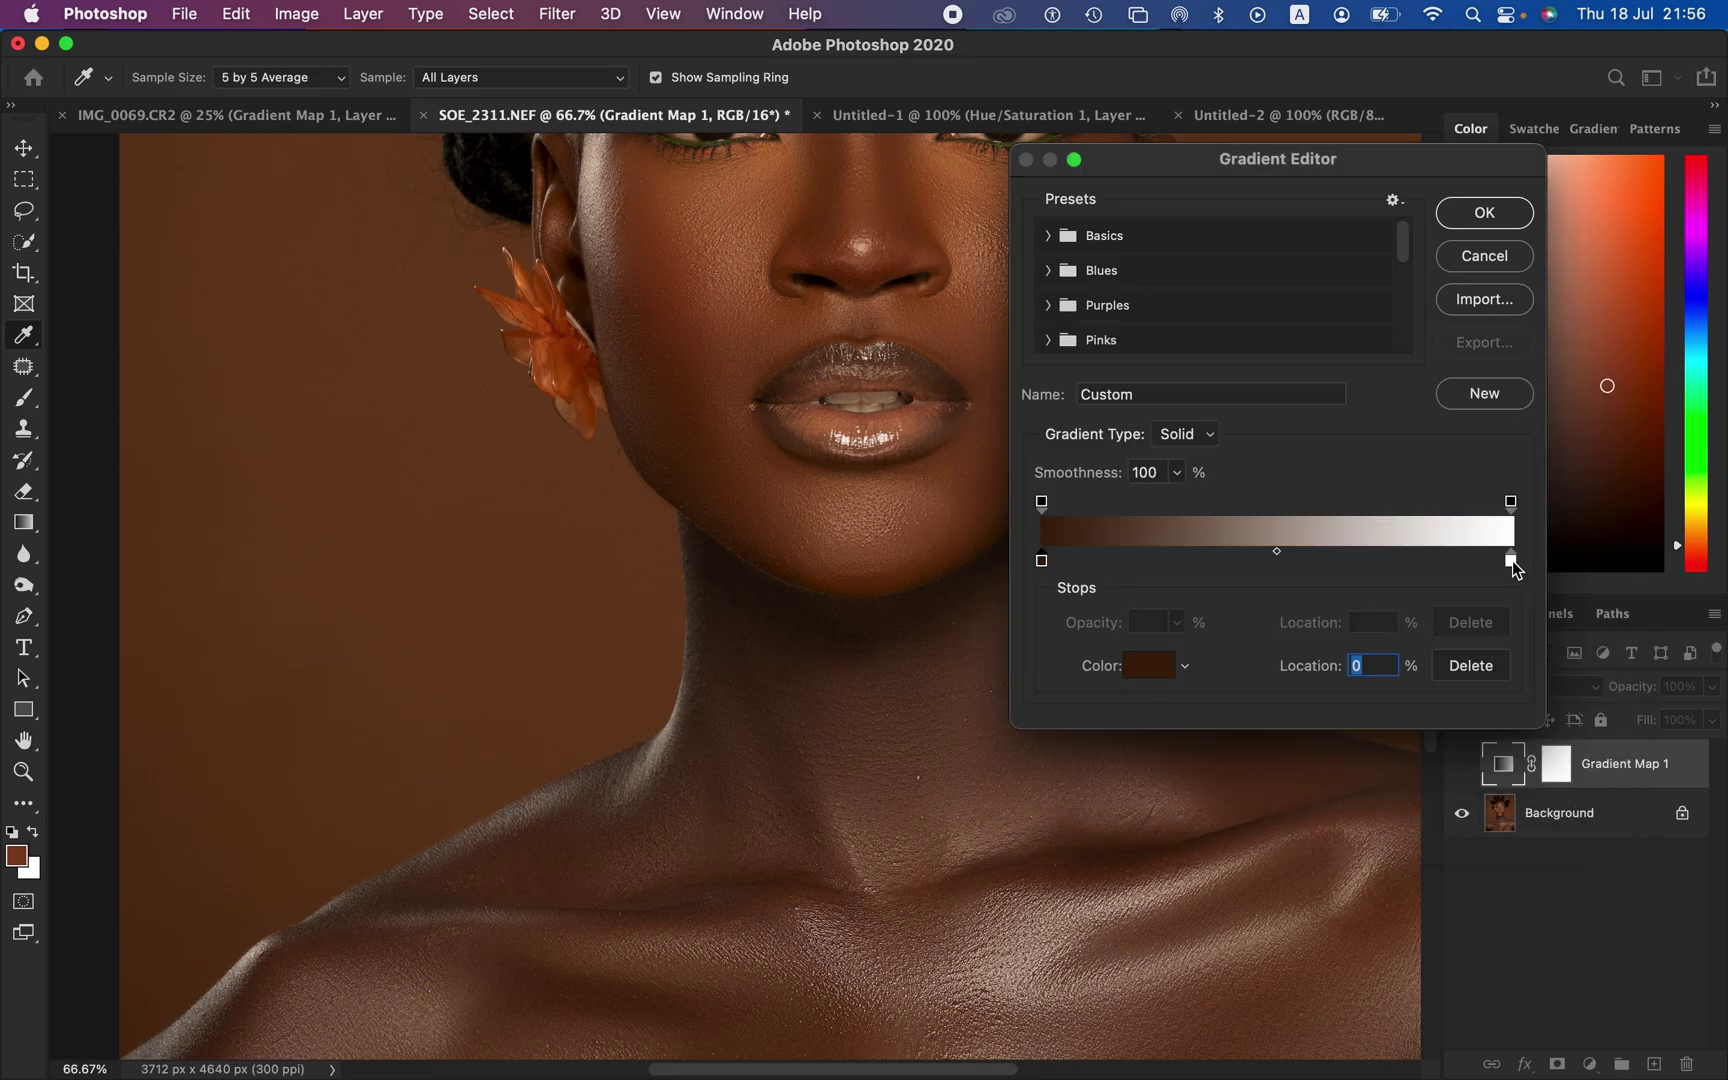
Step: Set the right gradient stop to the light nose skin tone c9aa8b
left_click(1511, 561)
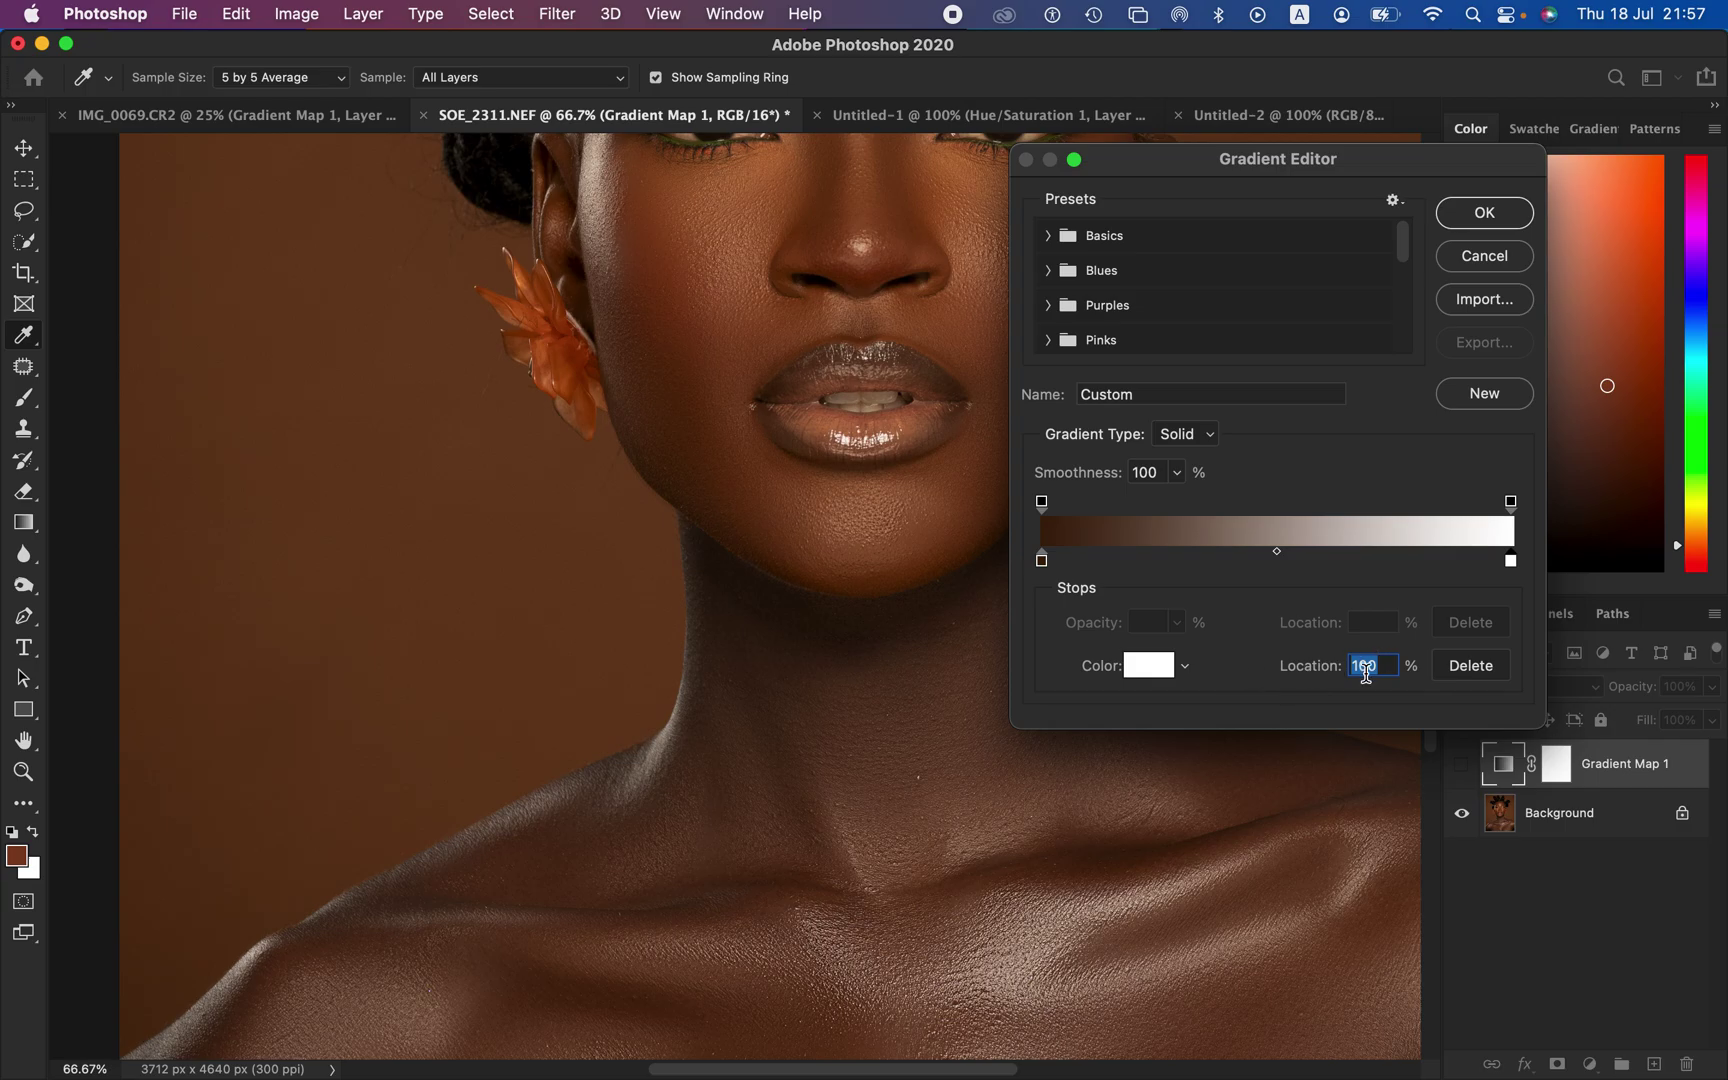
left_click(1153, 665)
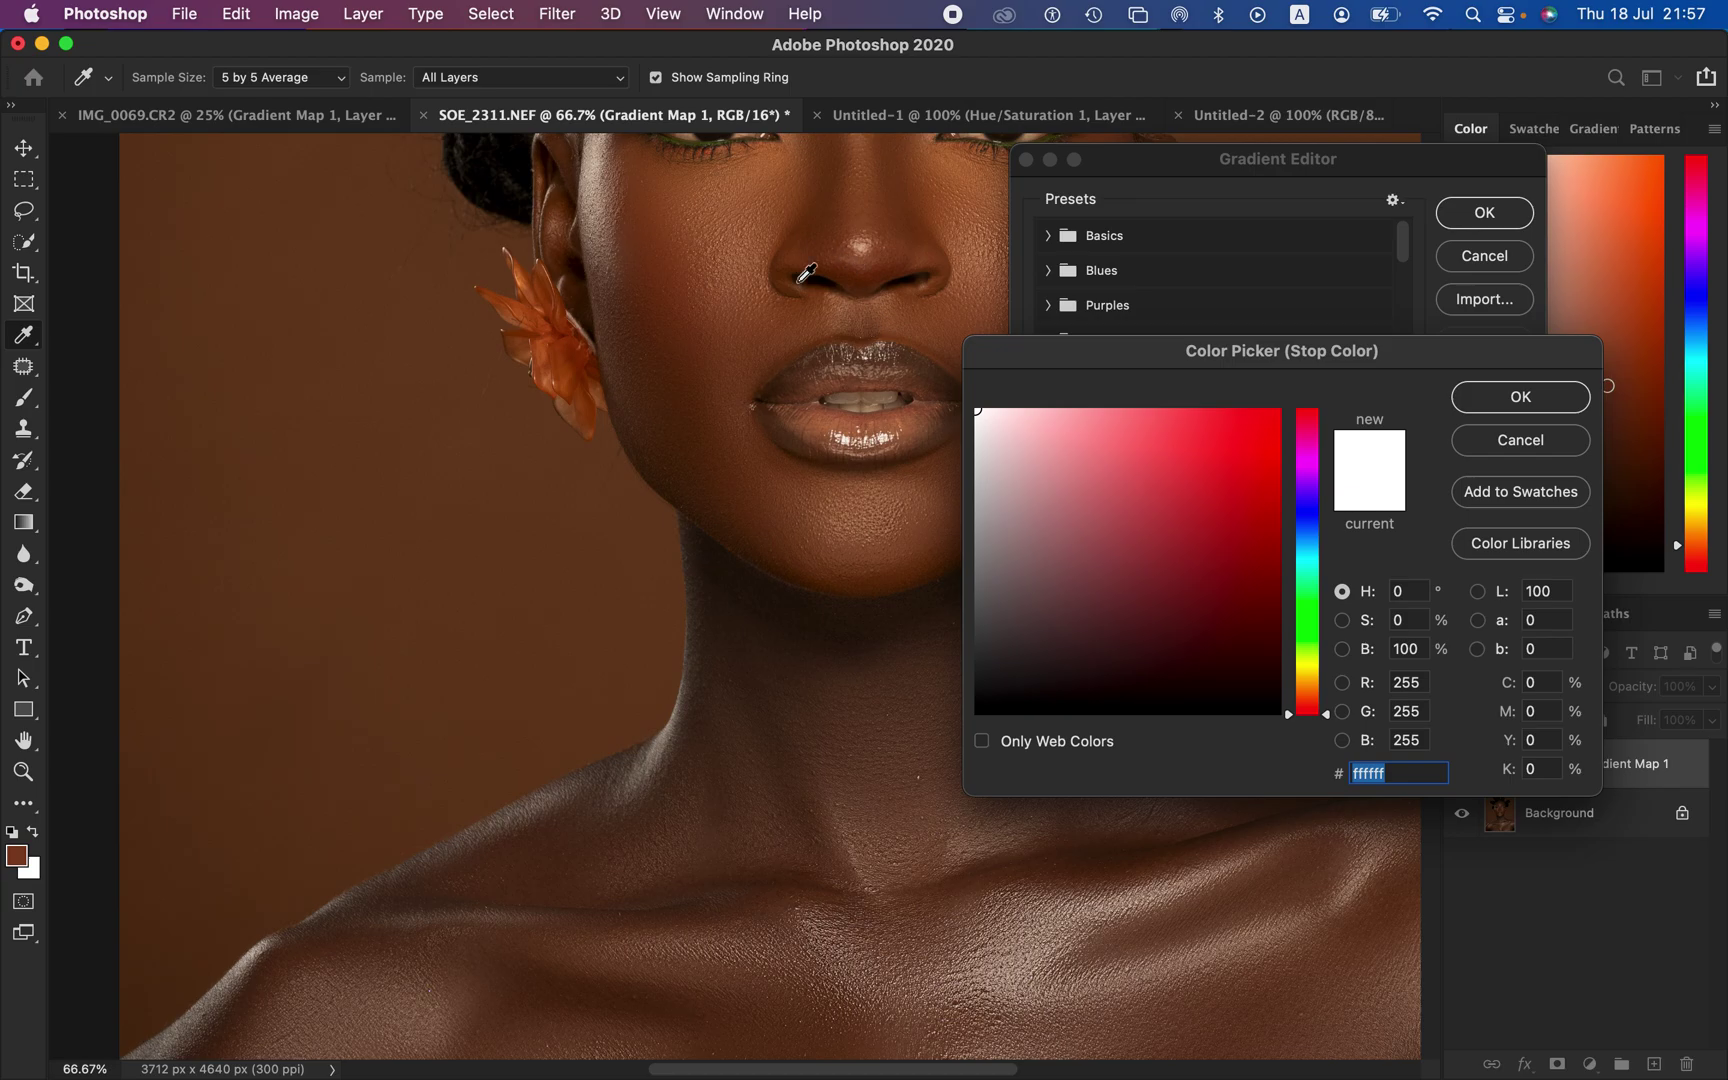
left_click(863, 246)
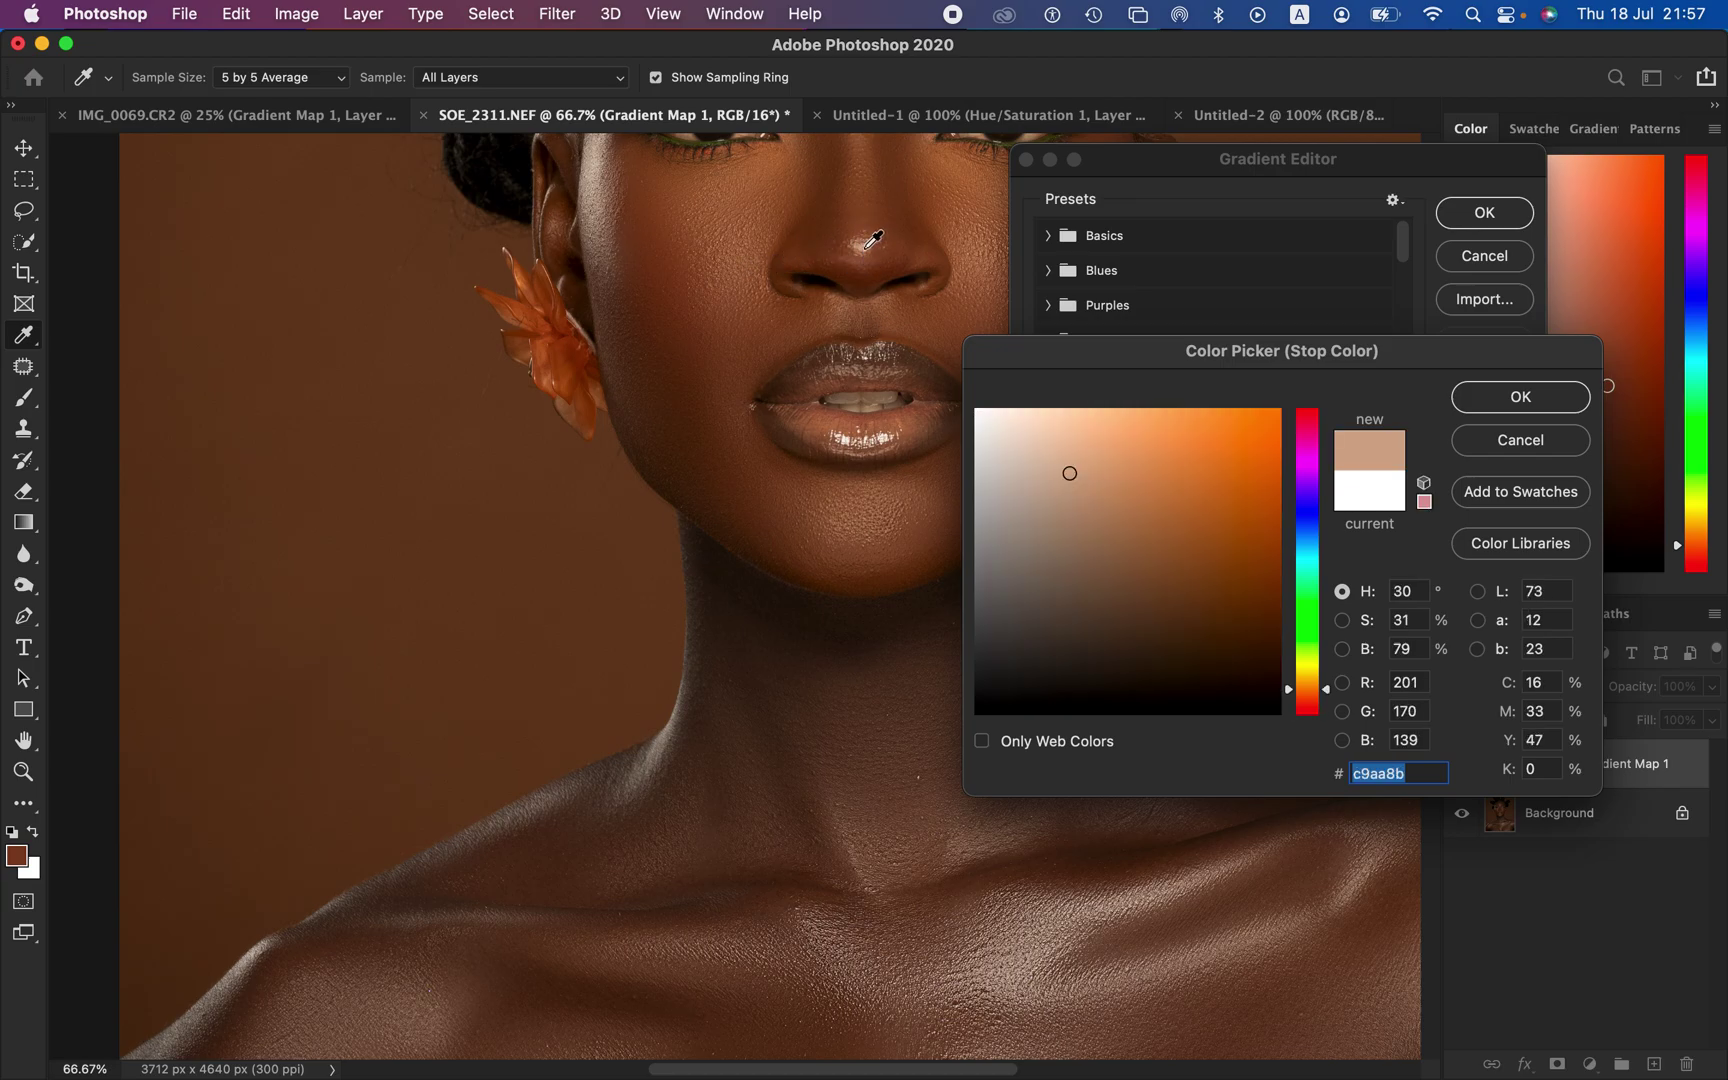
left_click(1520, 396)
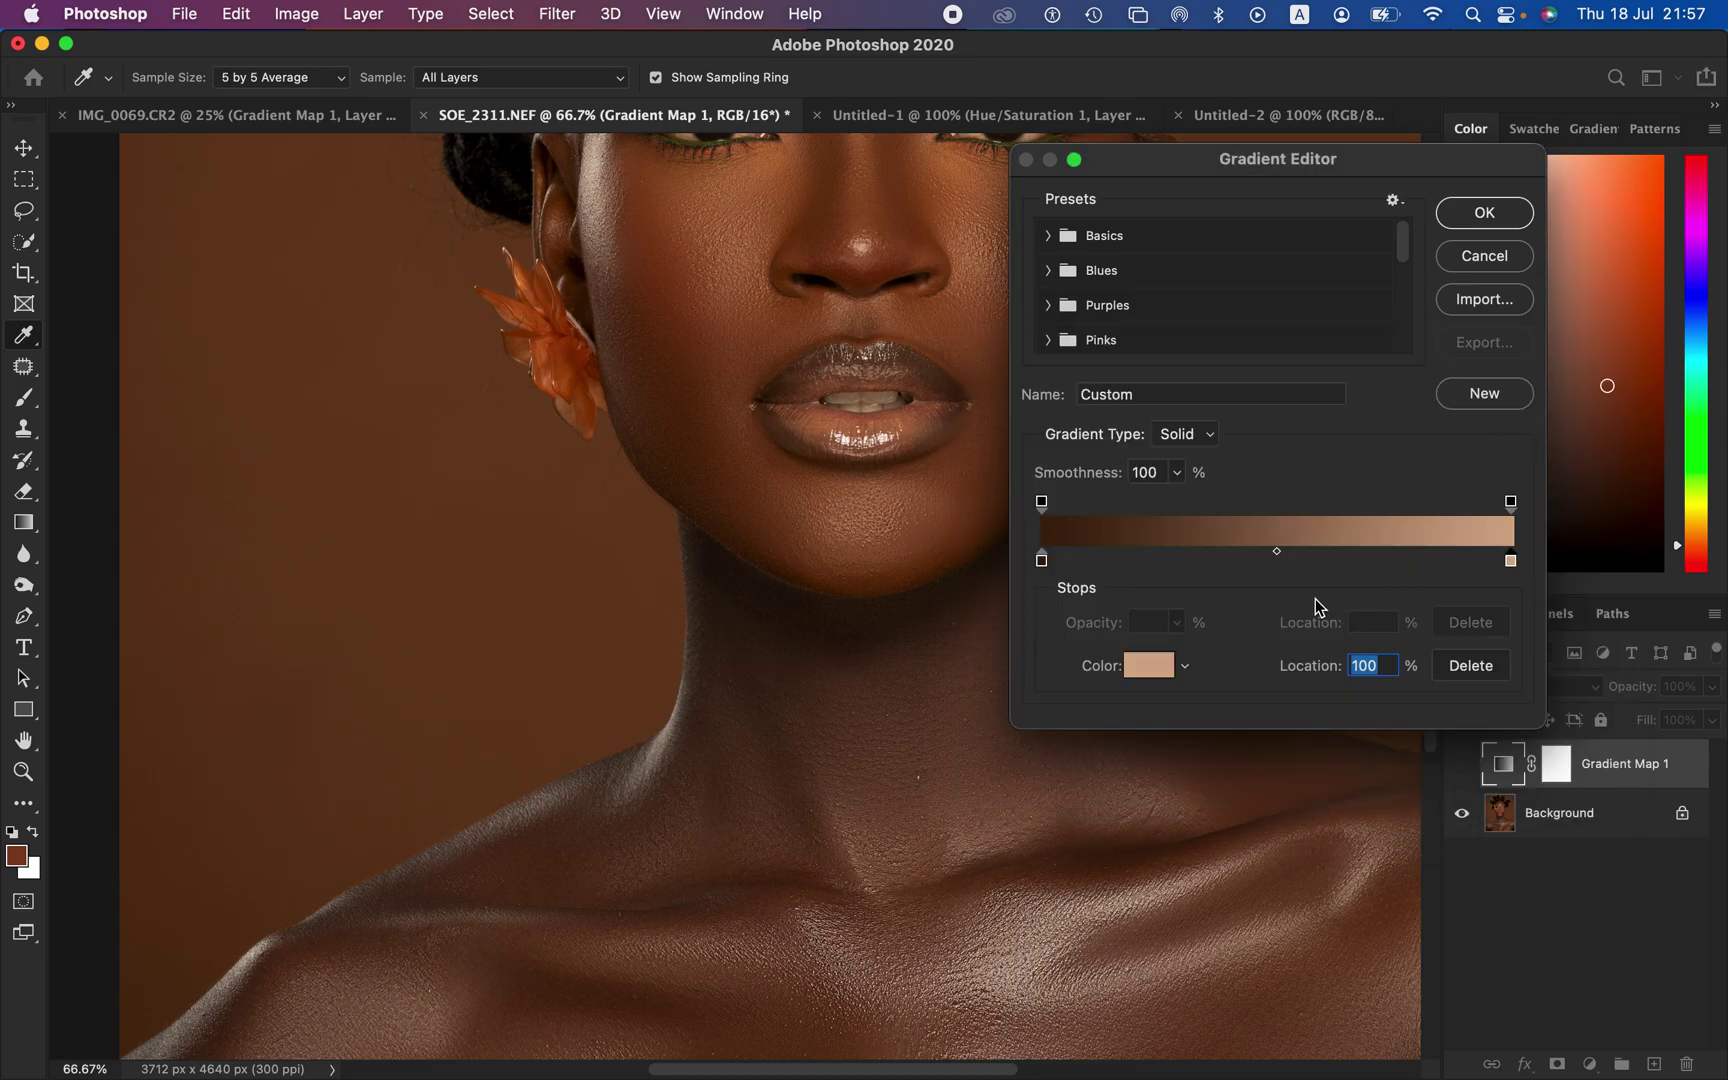
Step: Add a third gradient stop at 50% with mid skin brown 8b5a36 sampled from the face
left_click(1258, 556)
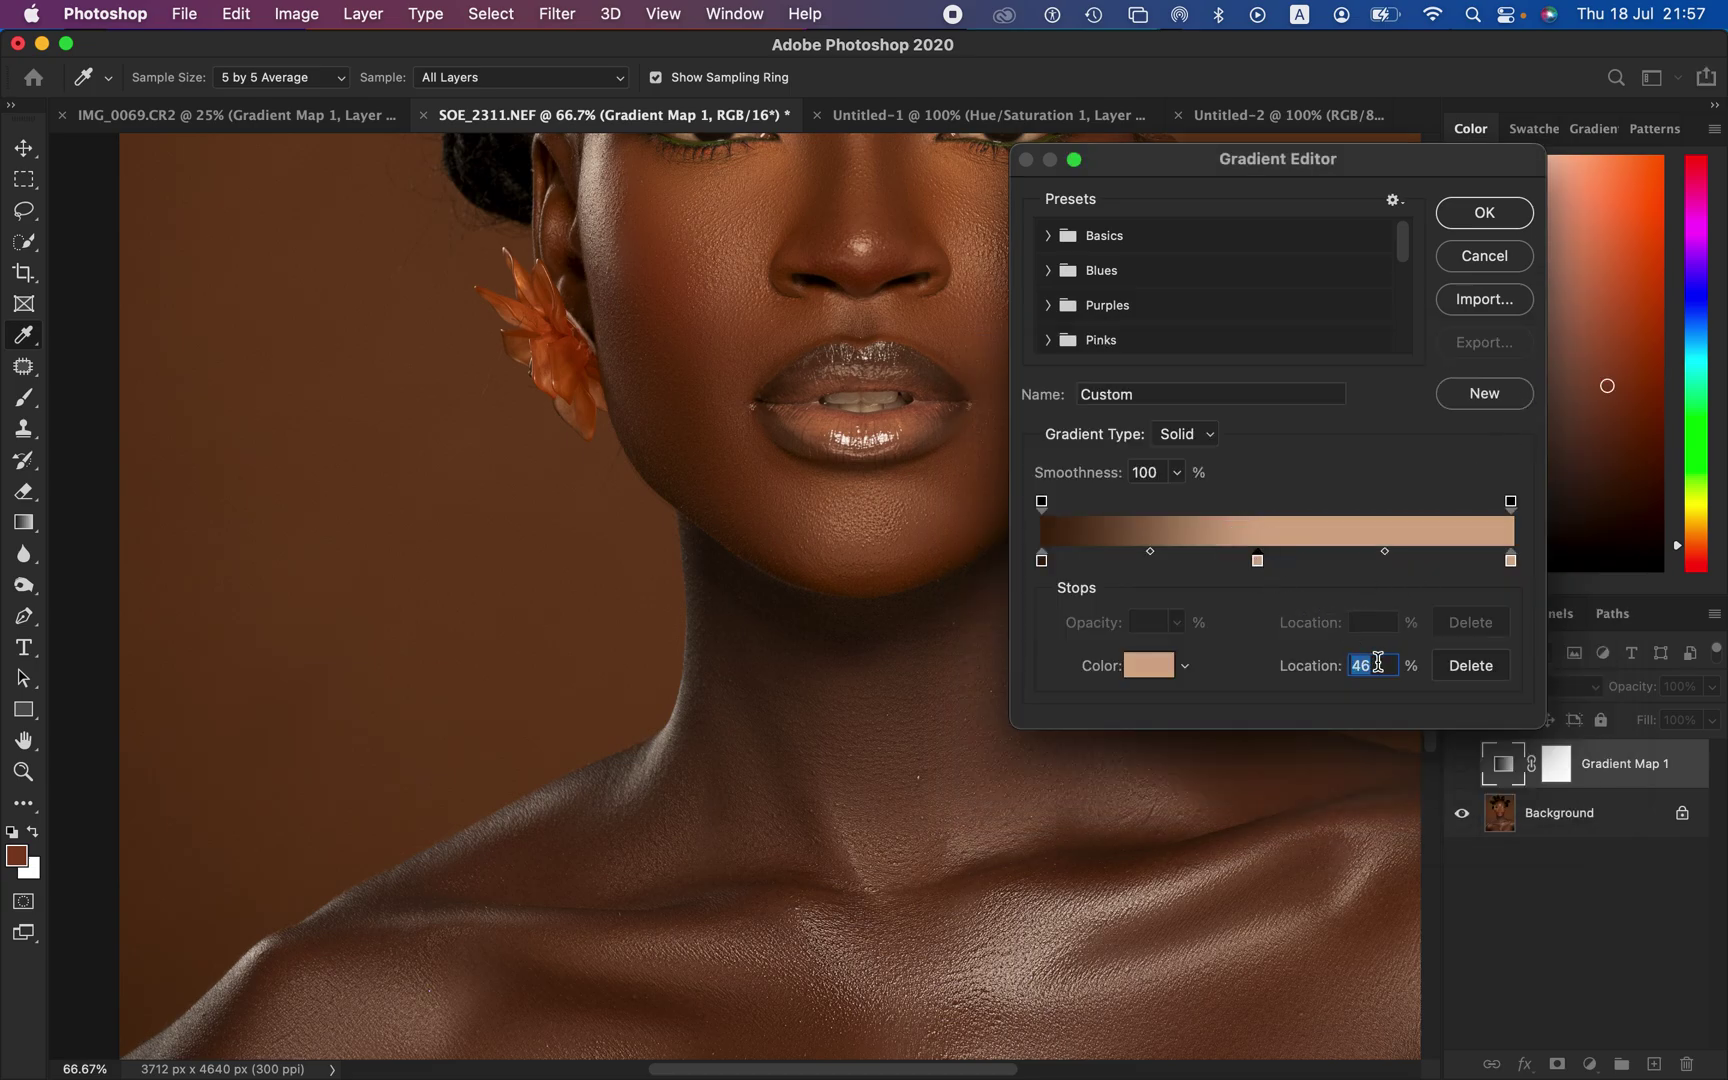
type("50")
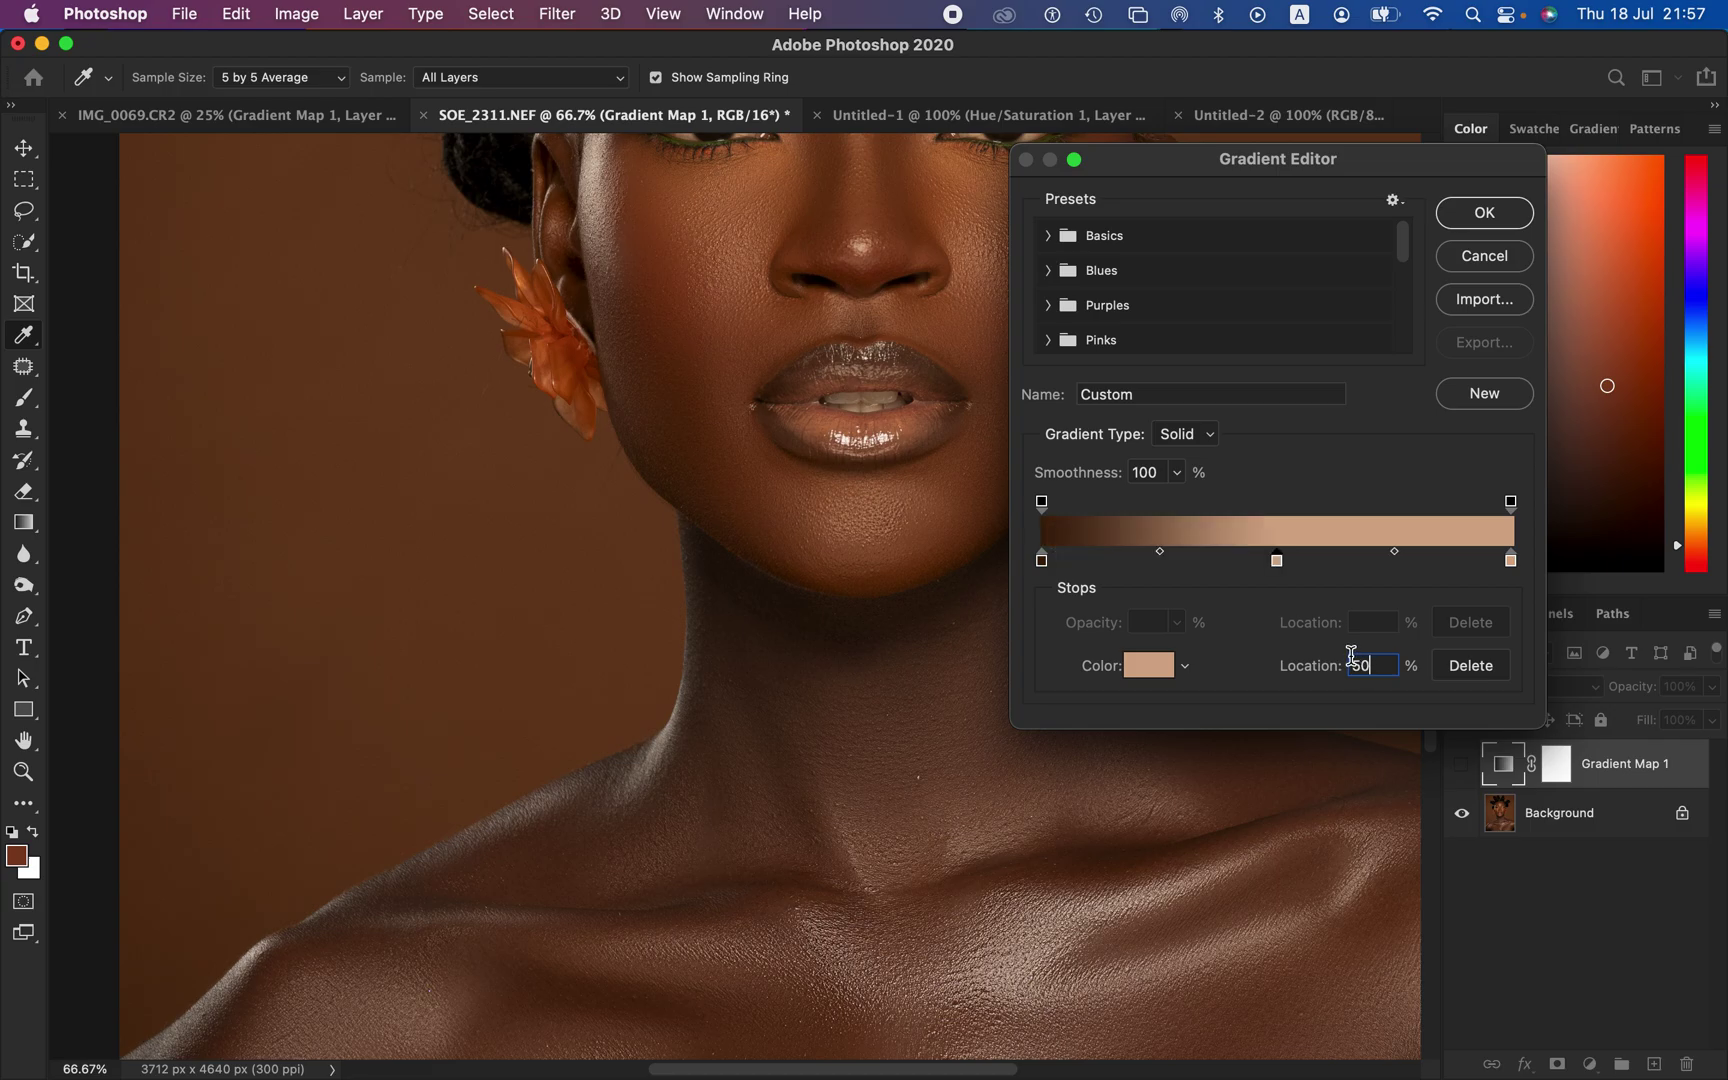
left_click(1142, 666)
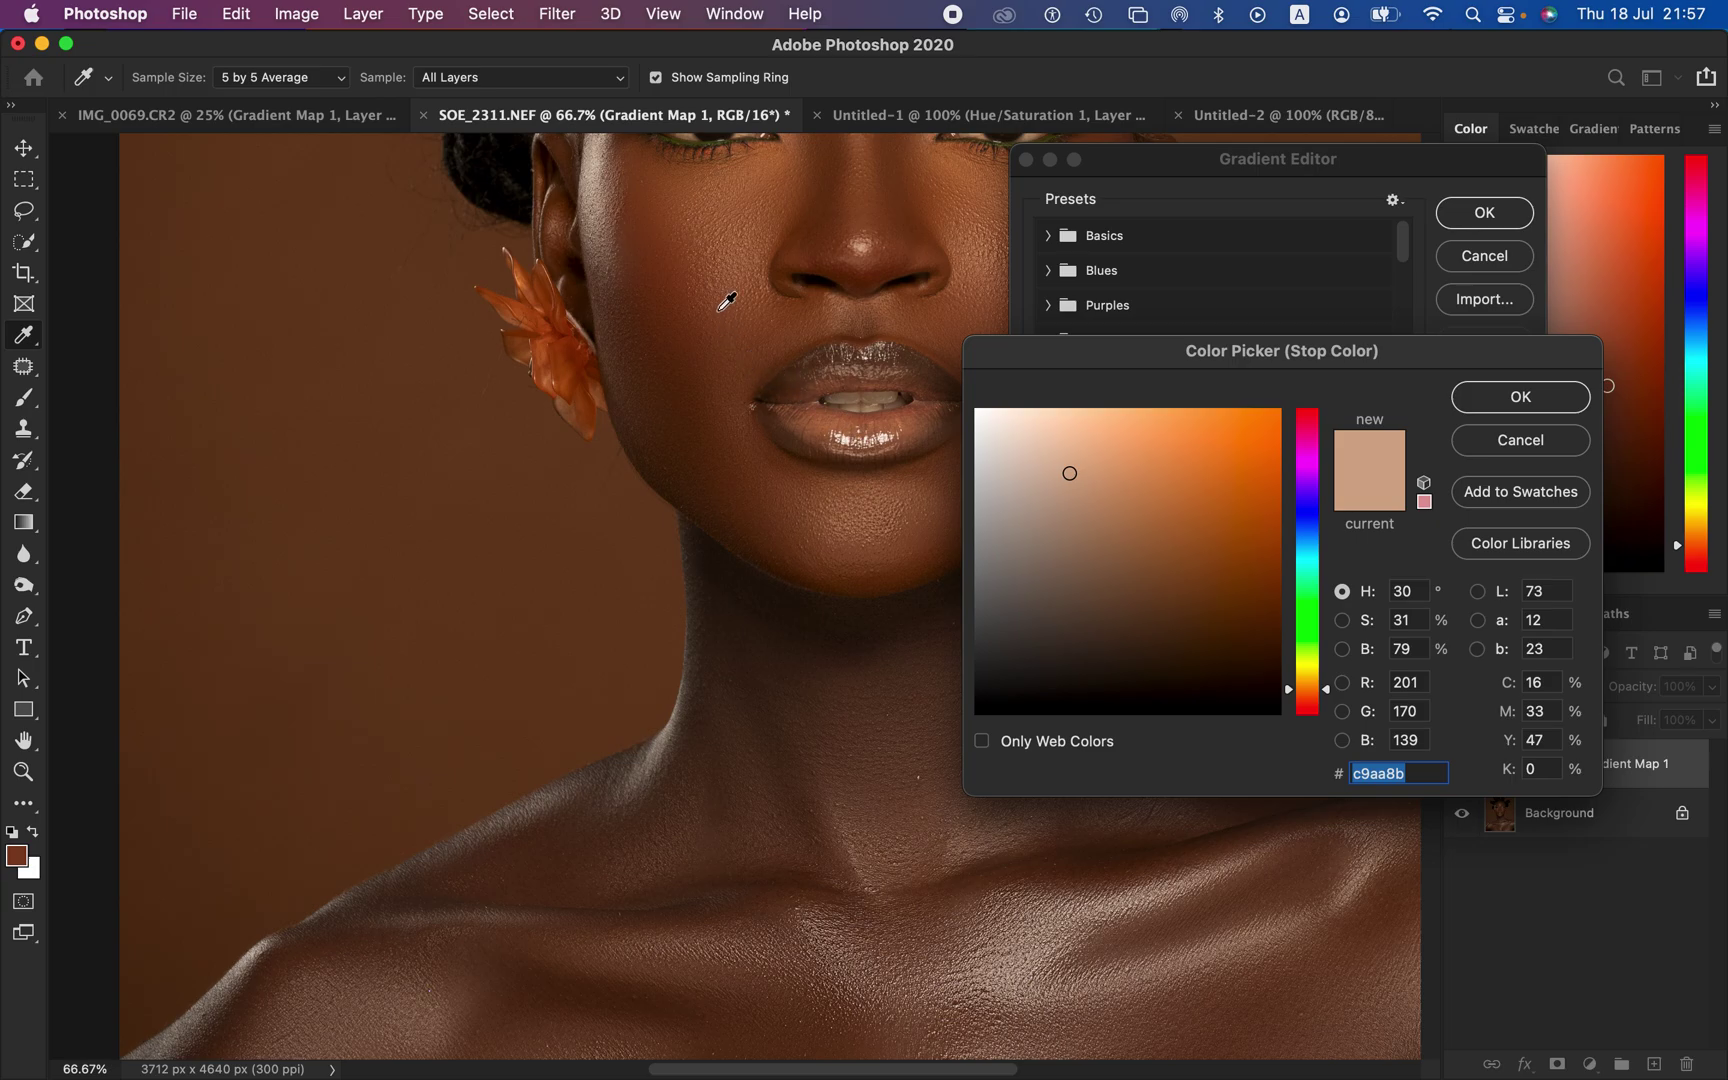
left_click(686, 228)
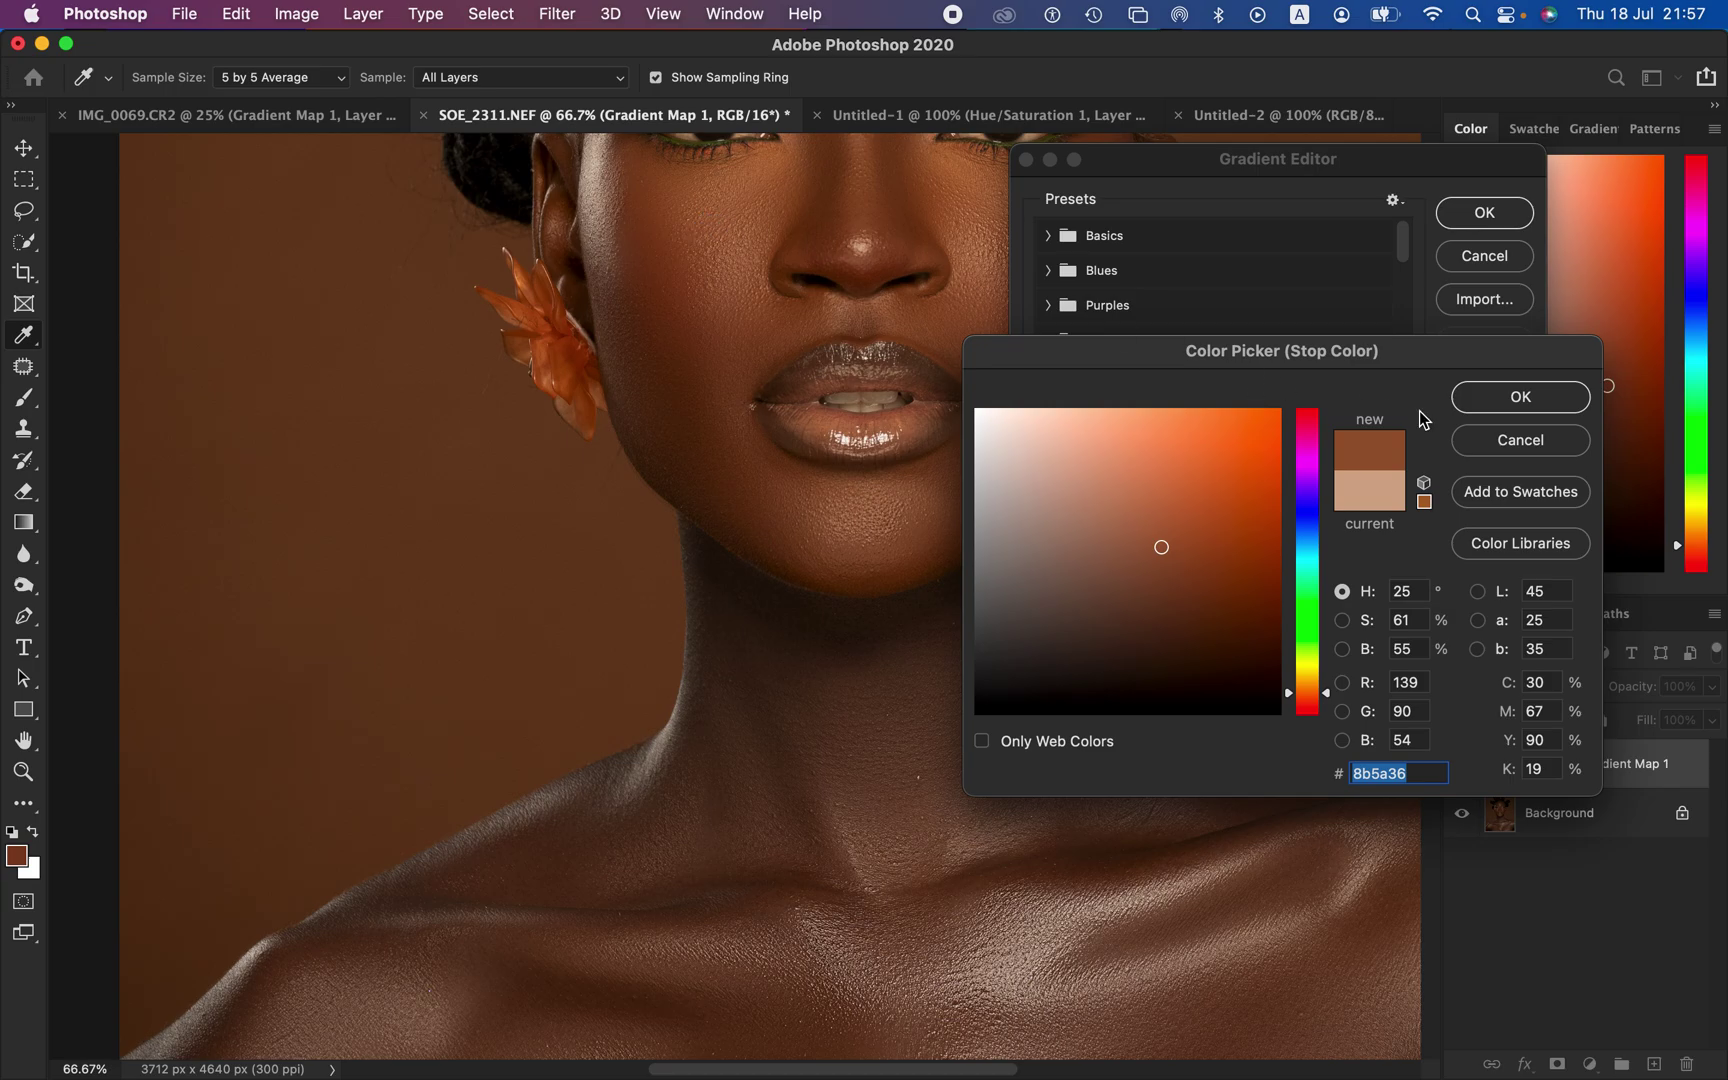
left_click(1517, 398)
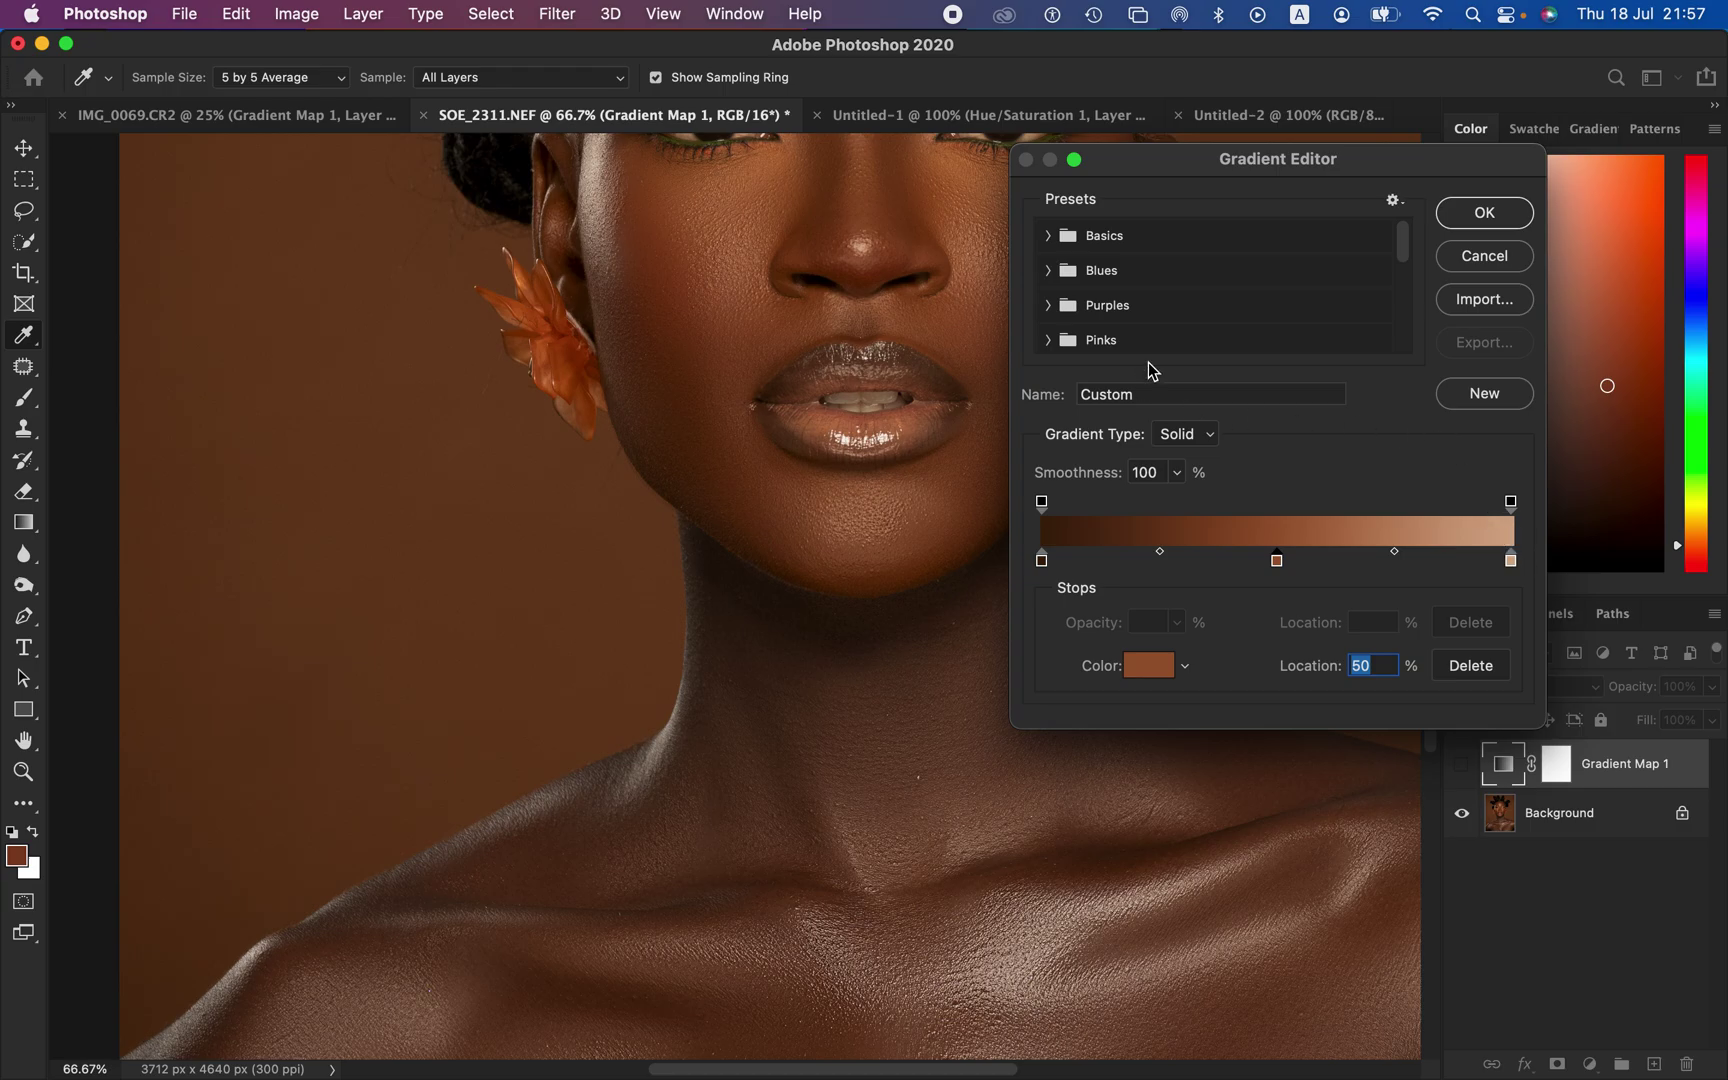
Step: Apply the new gradient and turn Gradient Map 1 back on over the portrait
left_click(1481, 214)
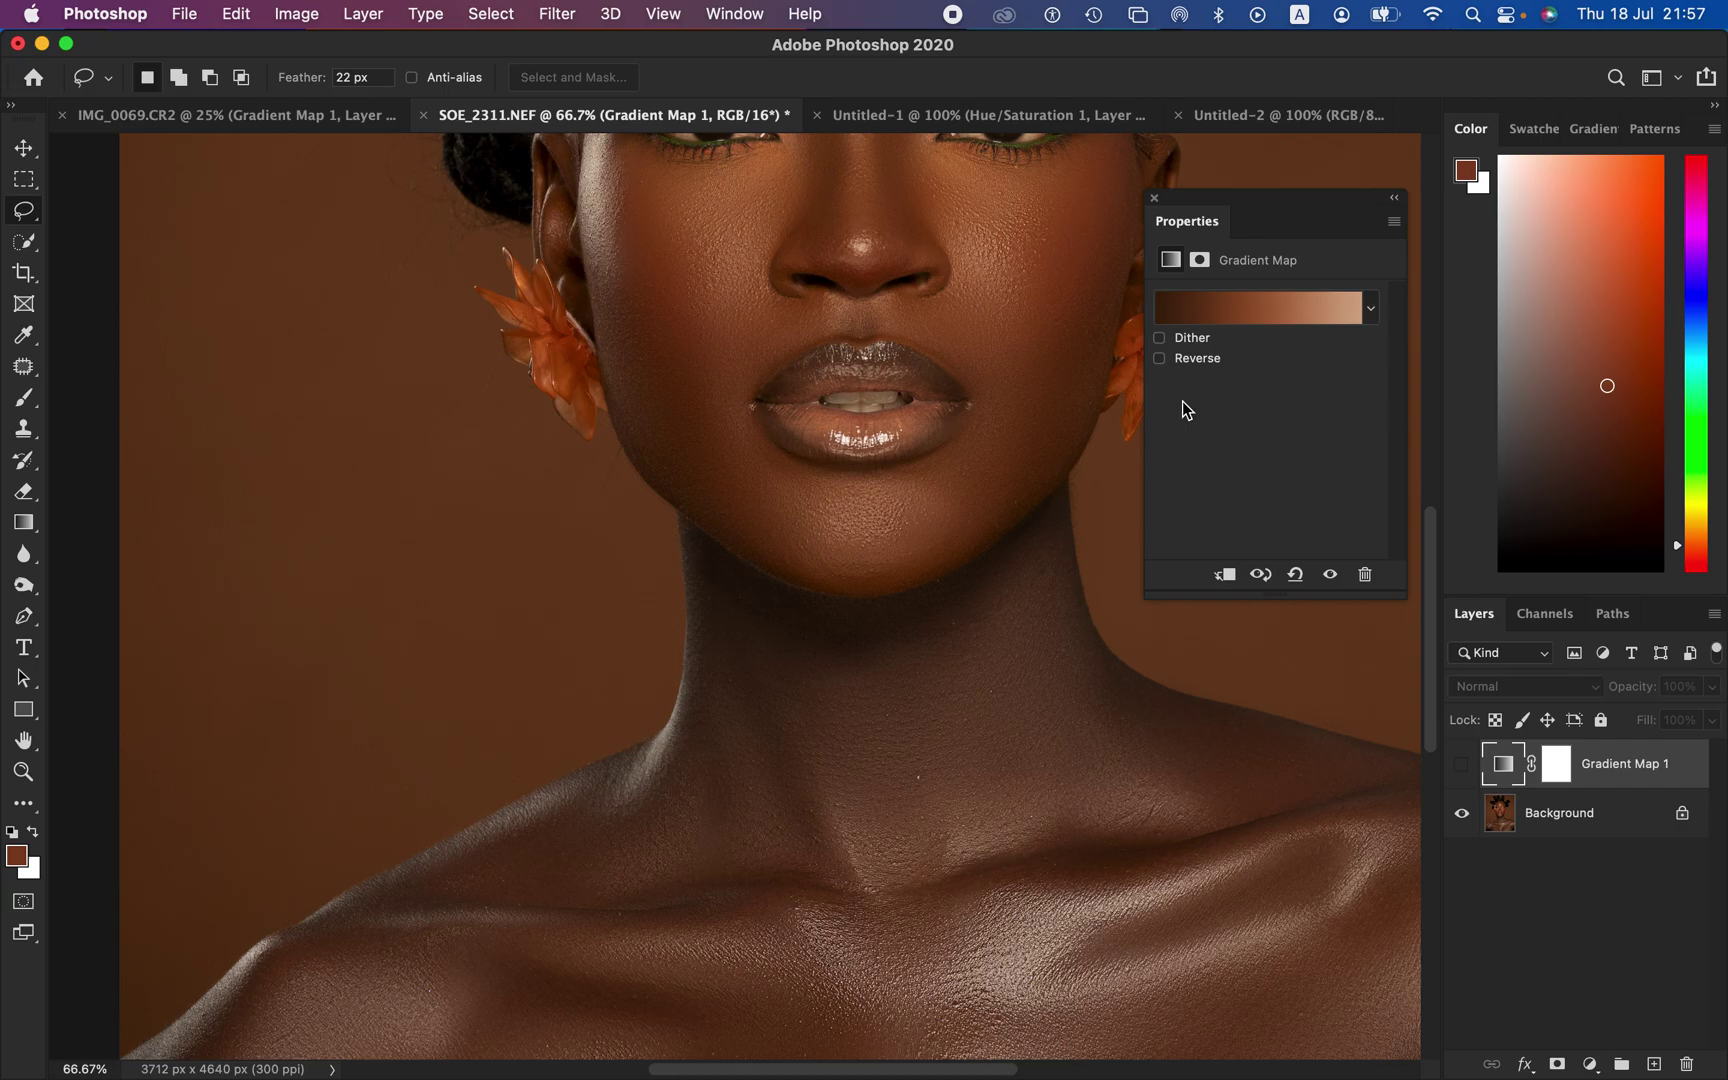
key("super+minus")
key("super+minus")
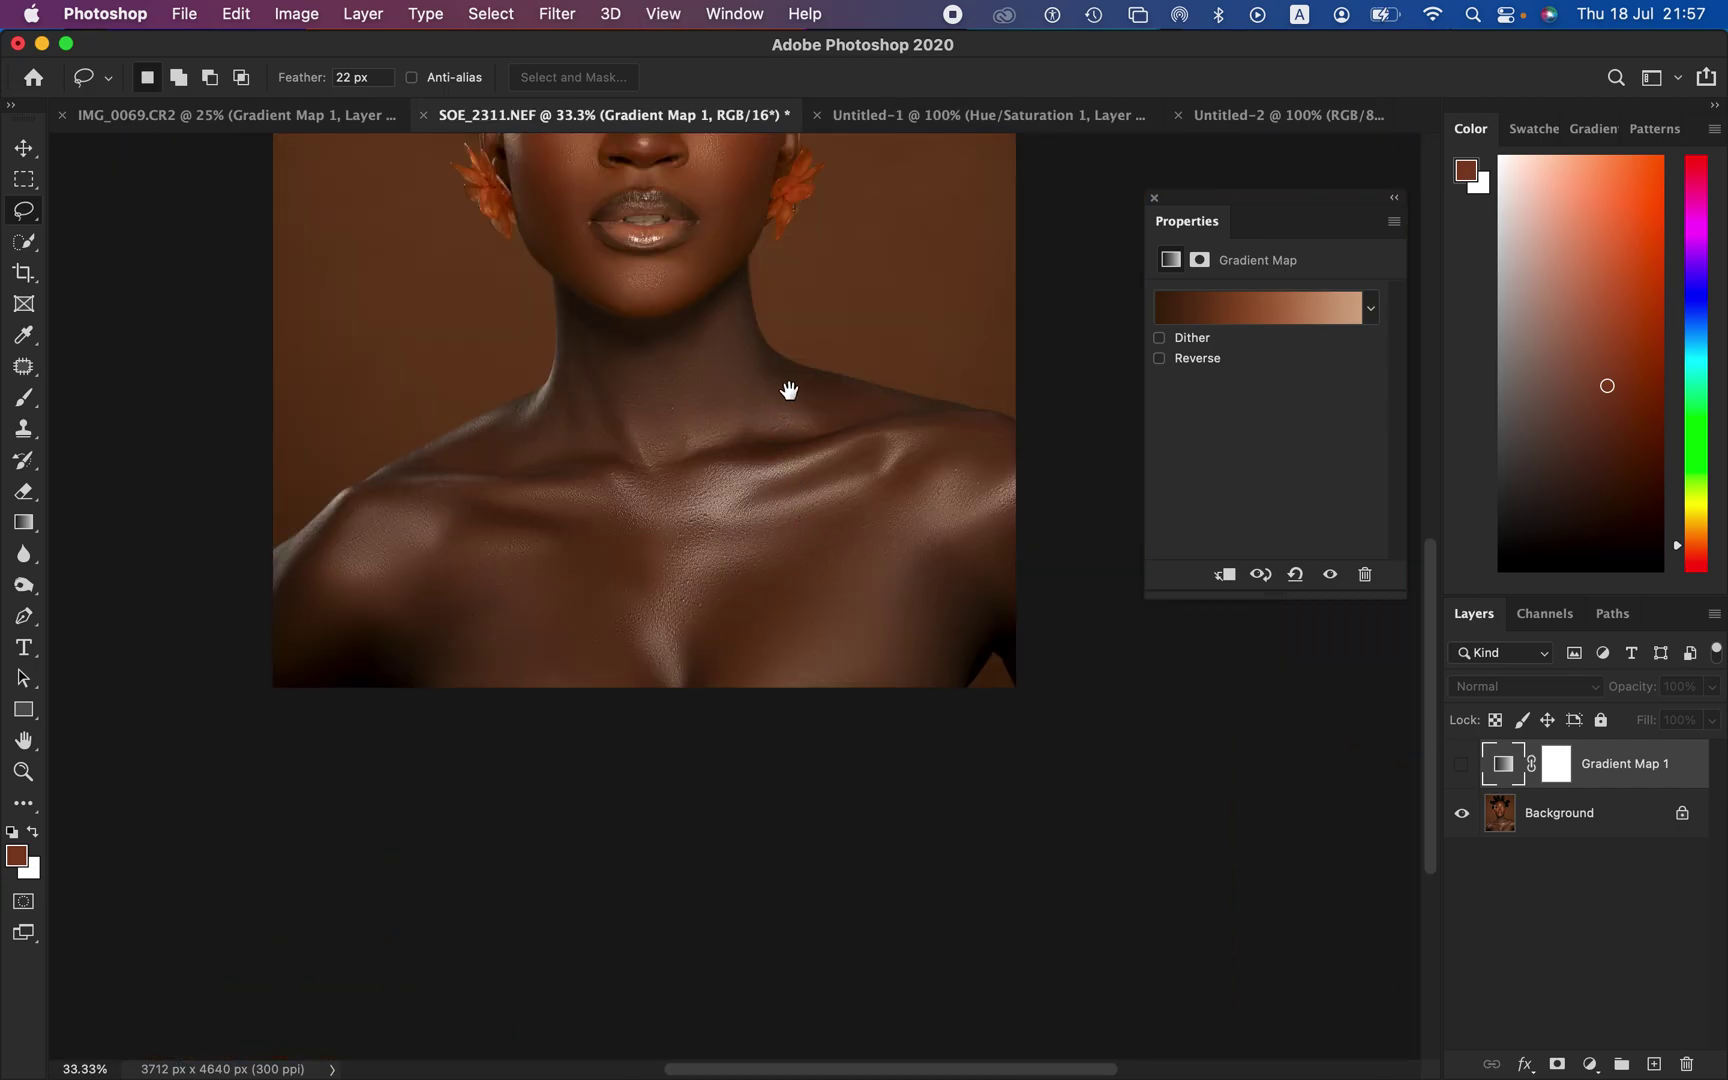
left_click_drag(787, 390, 927, 687)
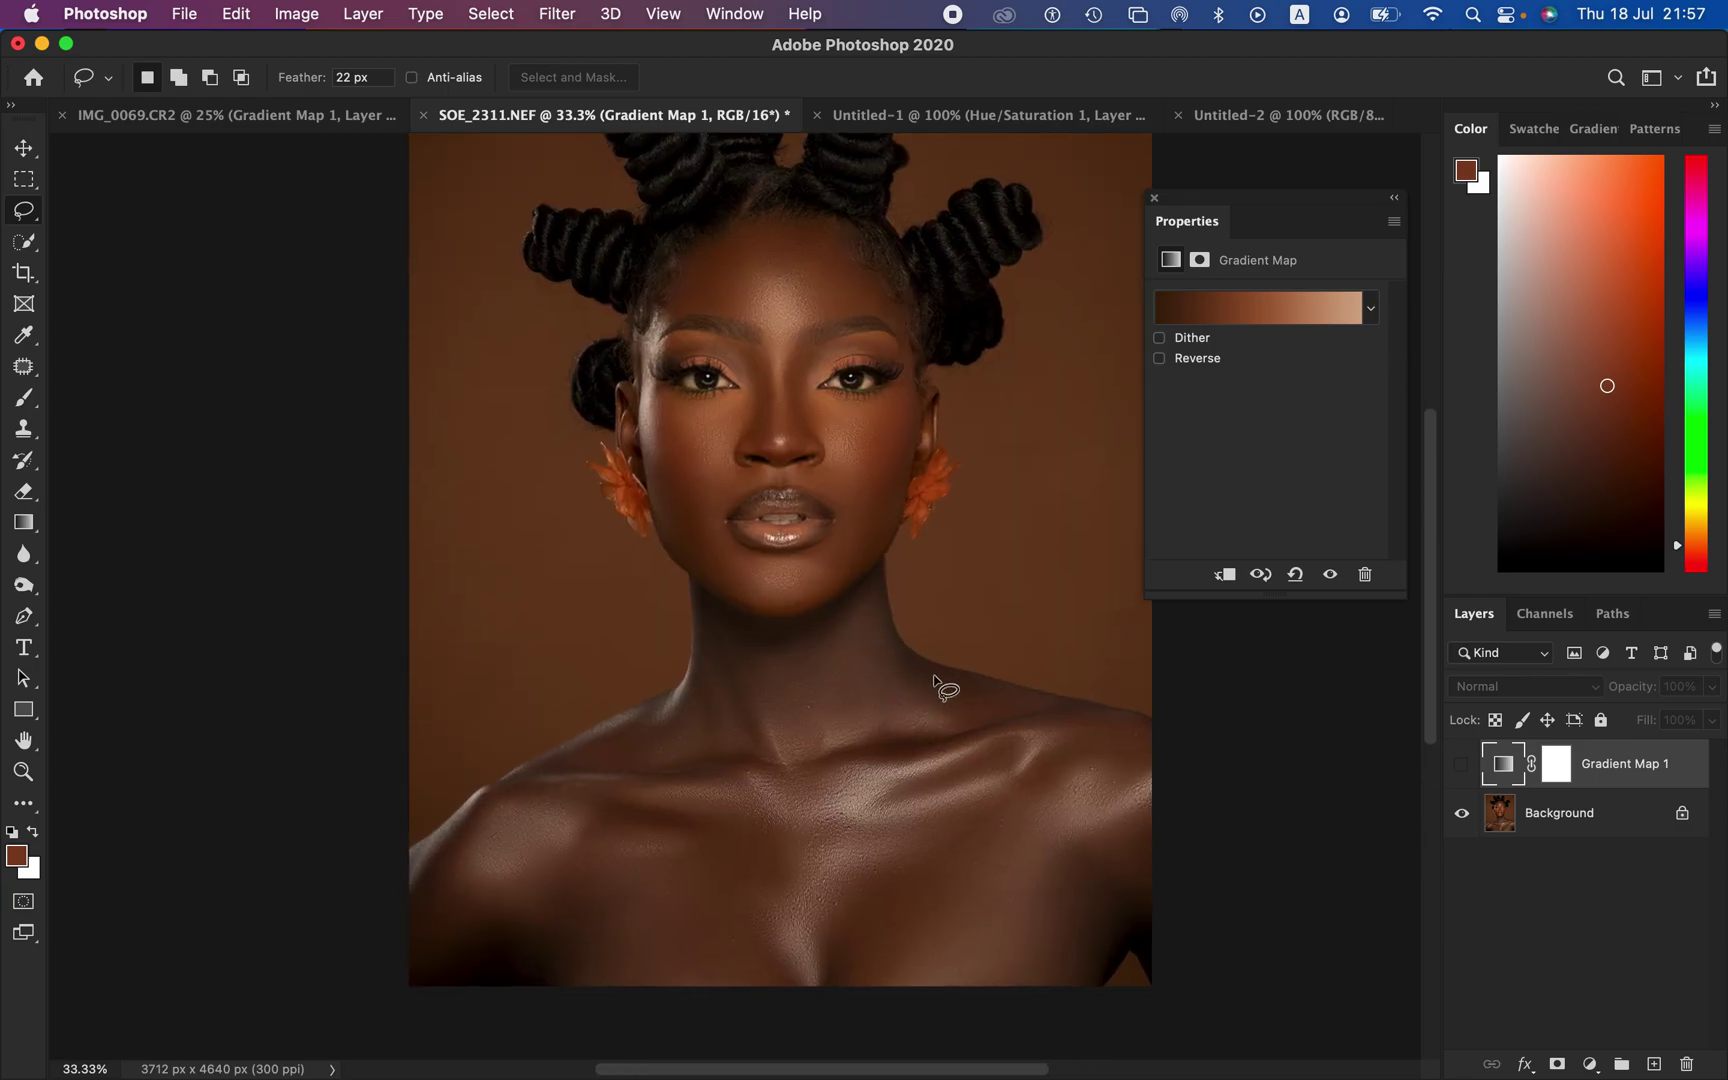
left_click(1462, 766)
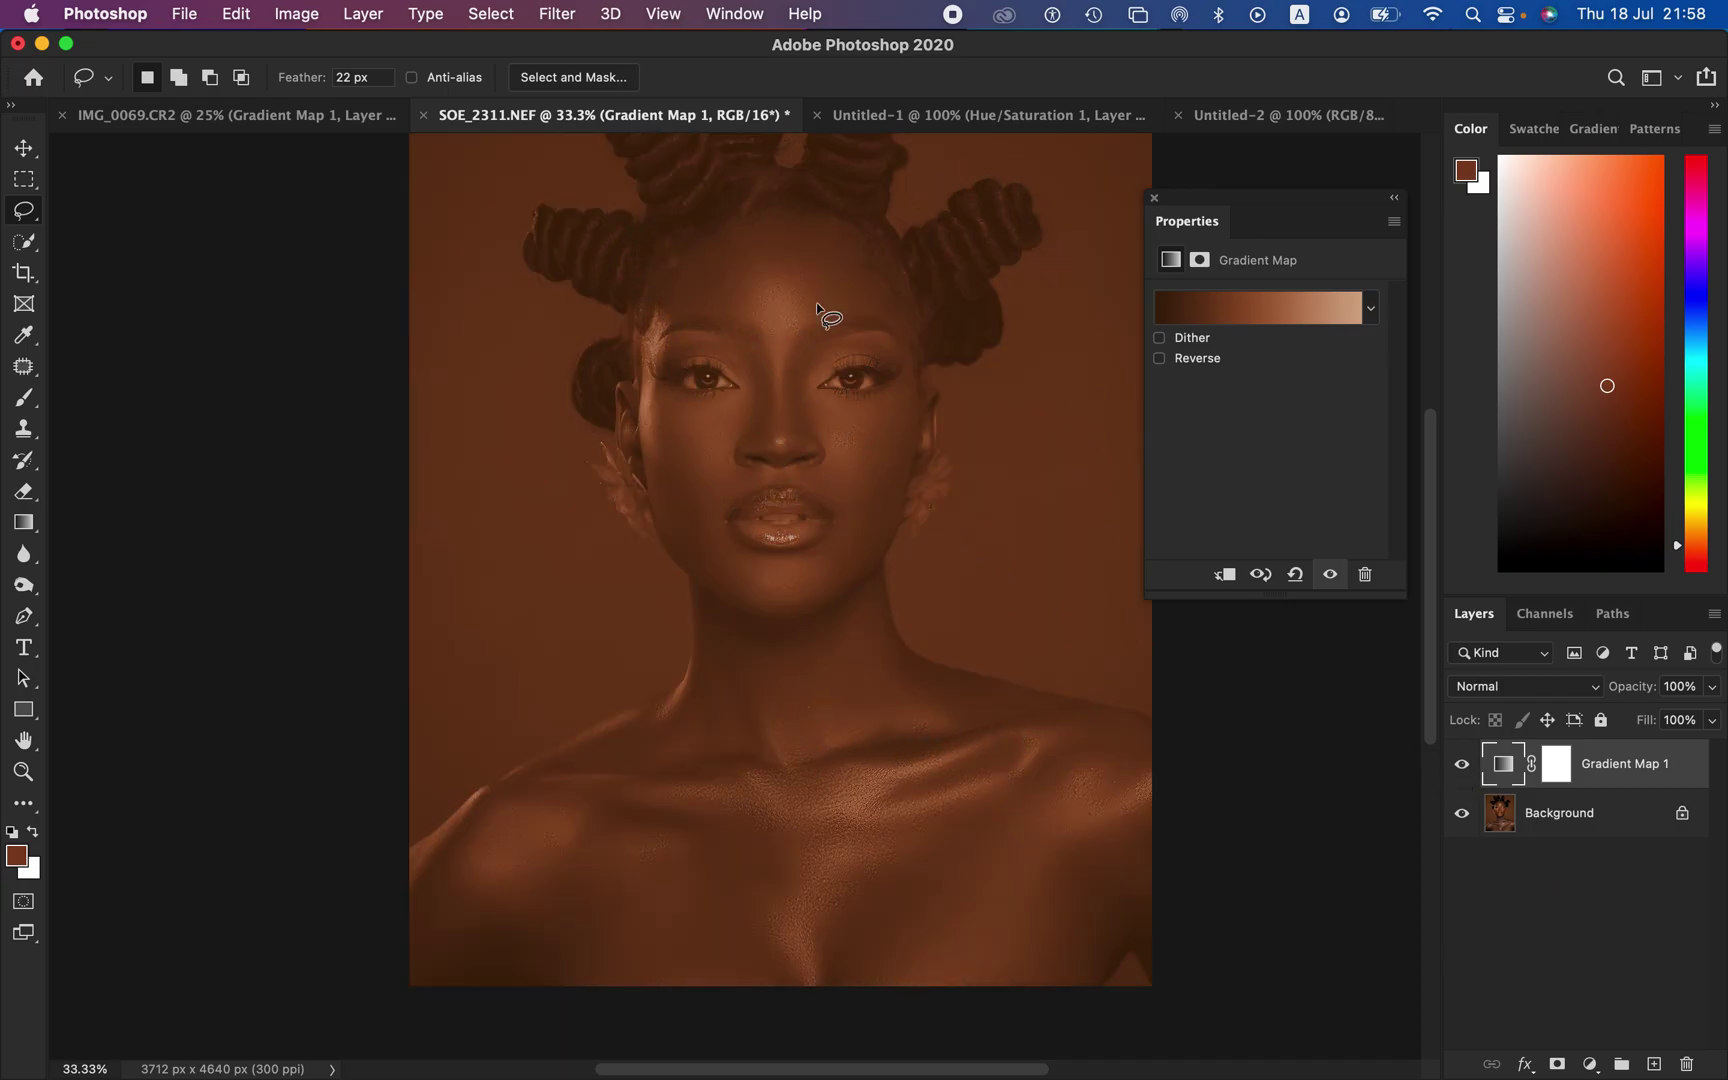
Step: Set Gradient Map 1's blend mode to Color and target its layer mask
left_click(1497, 690)
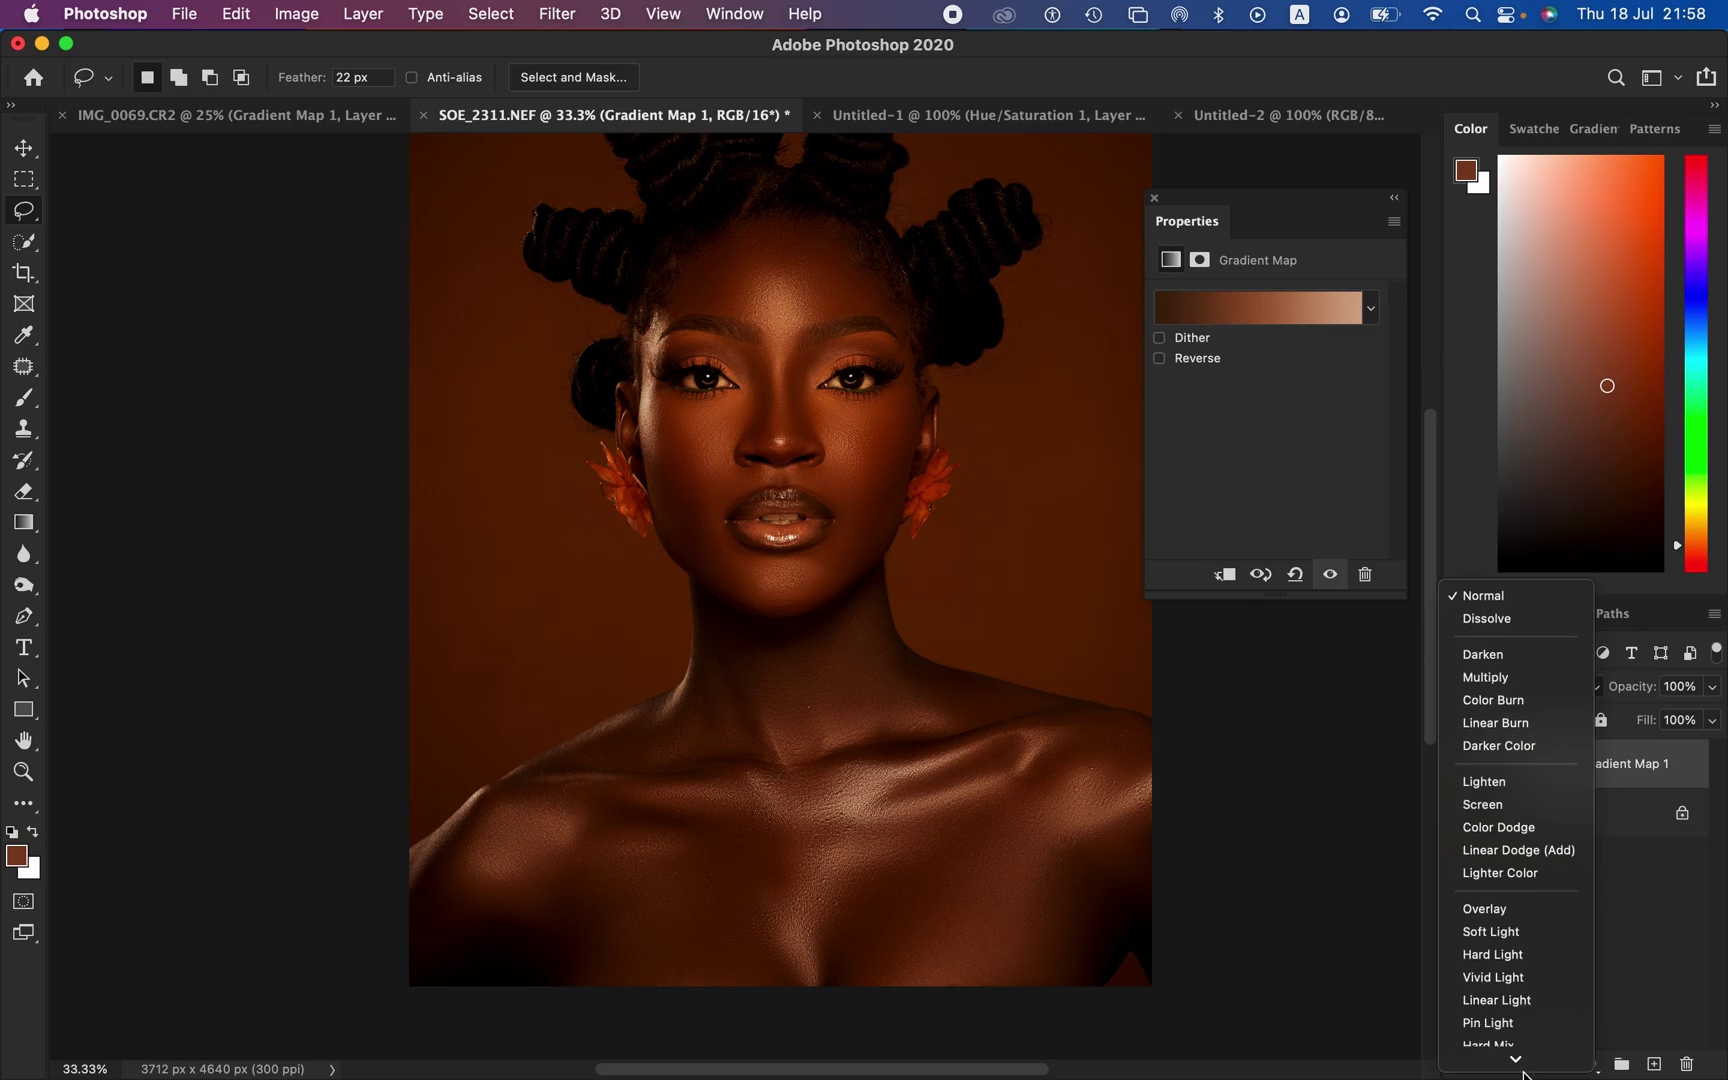
mouse_move(1523, 1073)
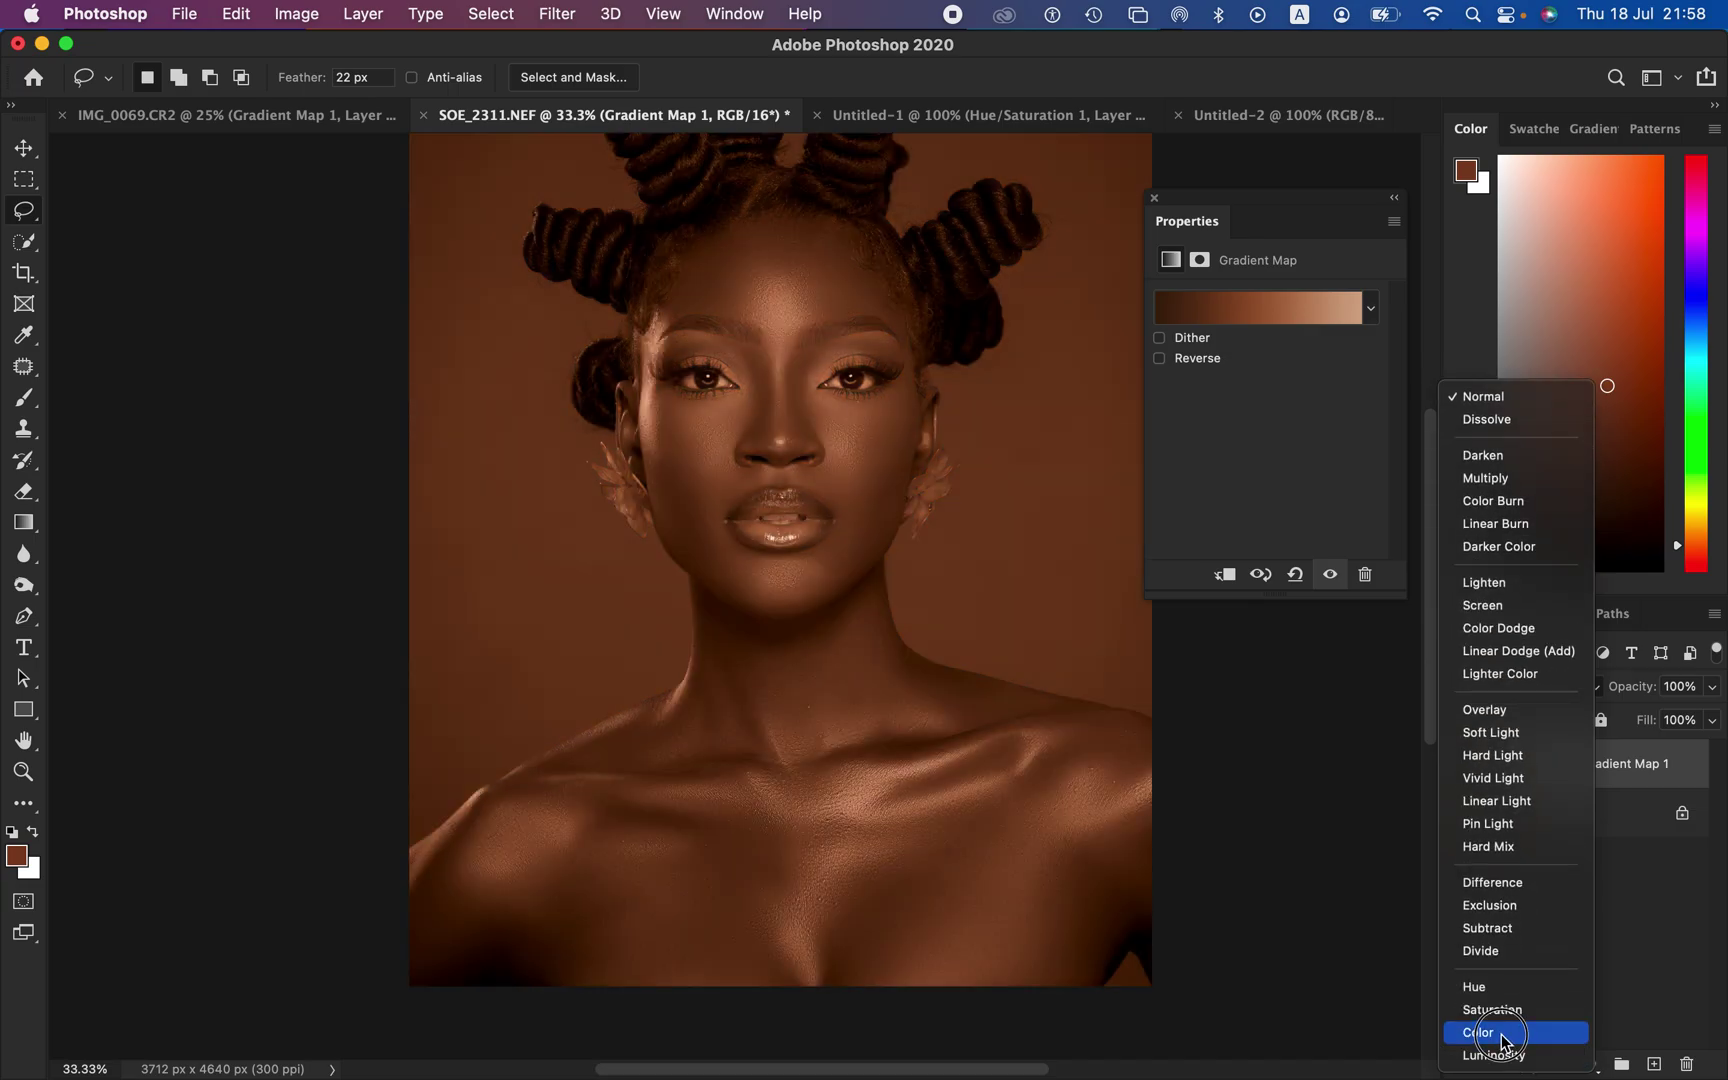
left_click(1500, 1035)
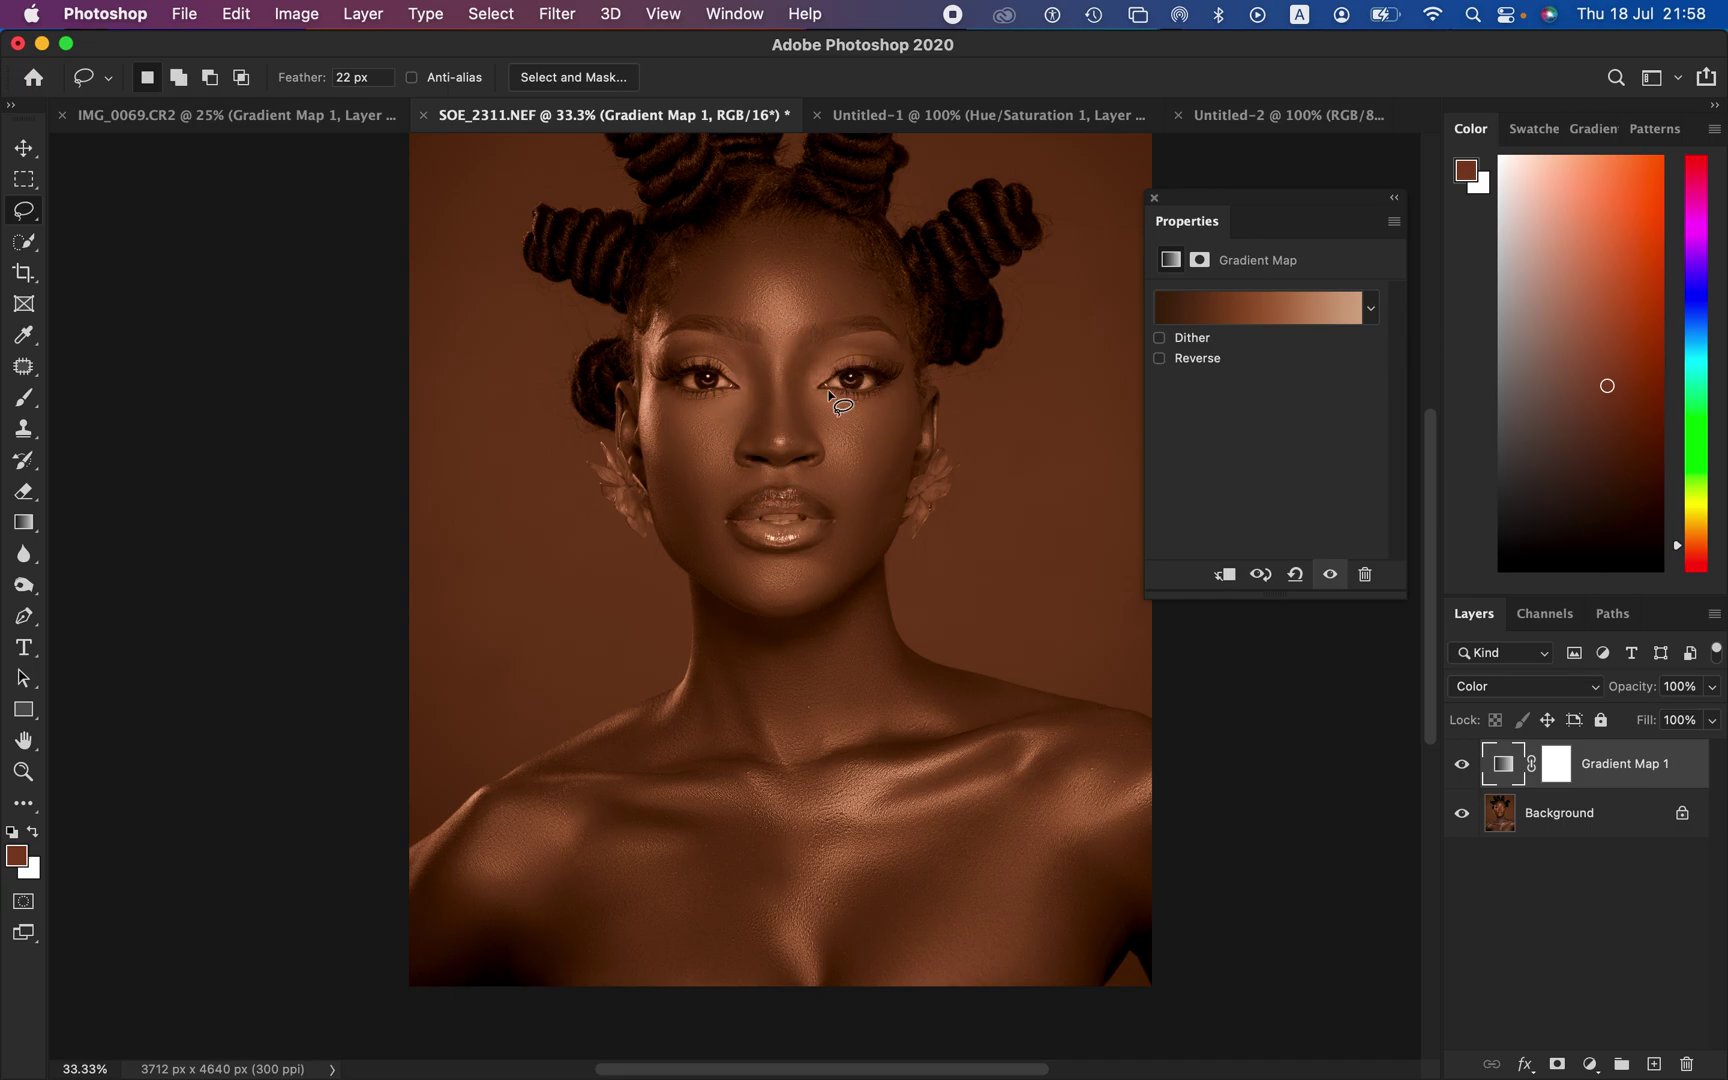
left_click(1557, 769)
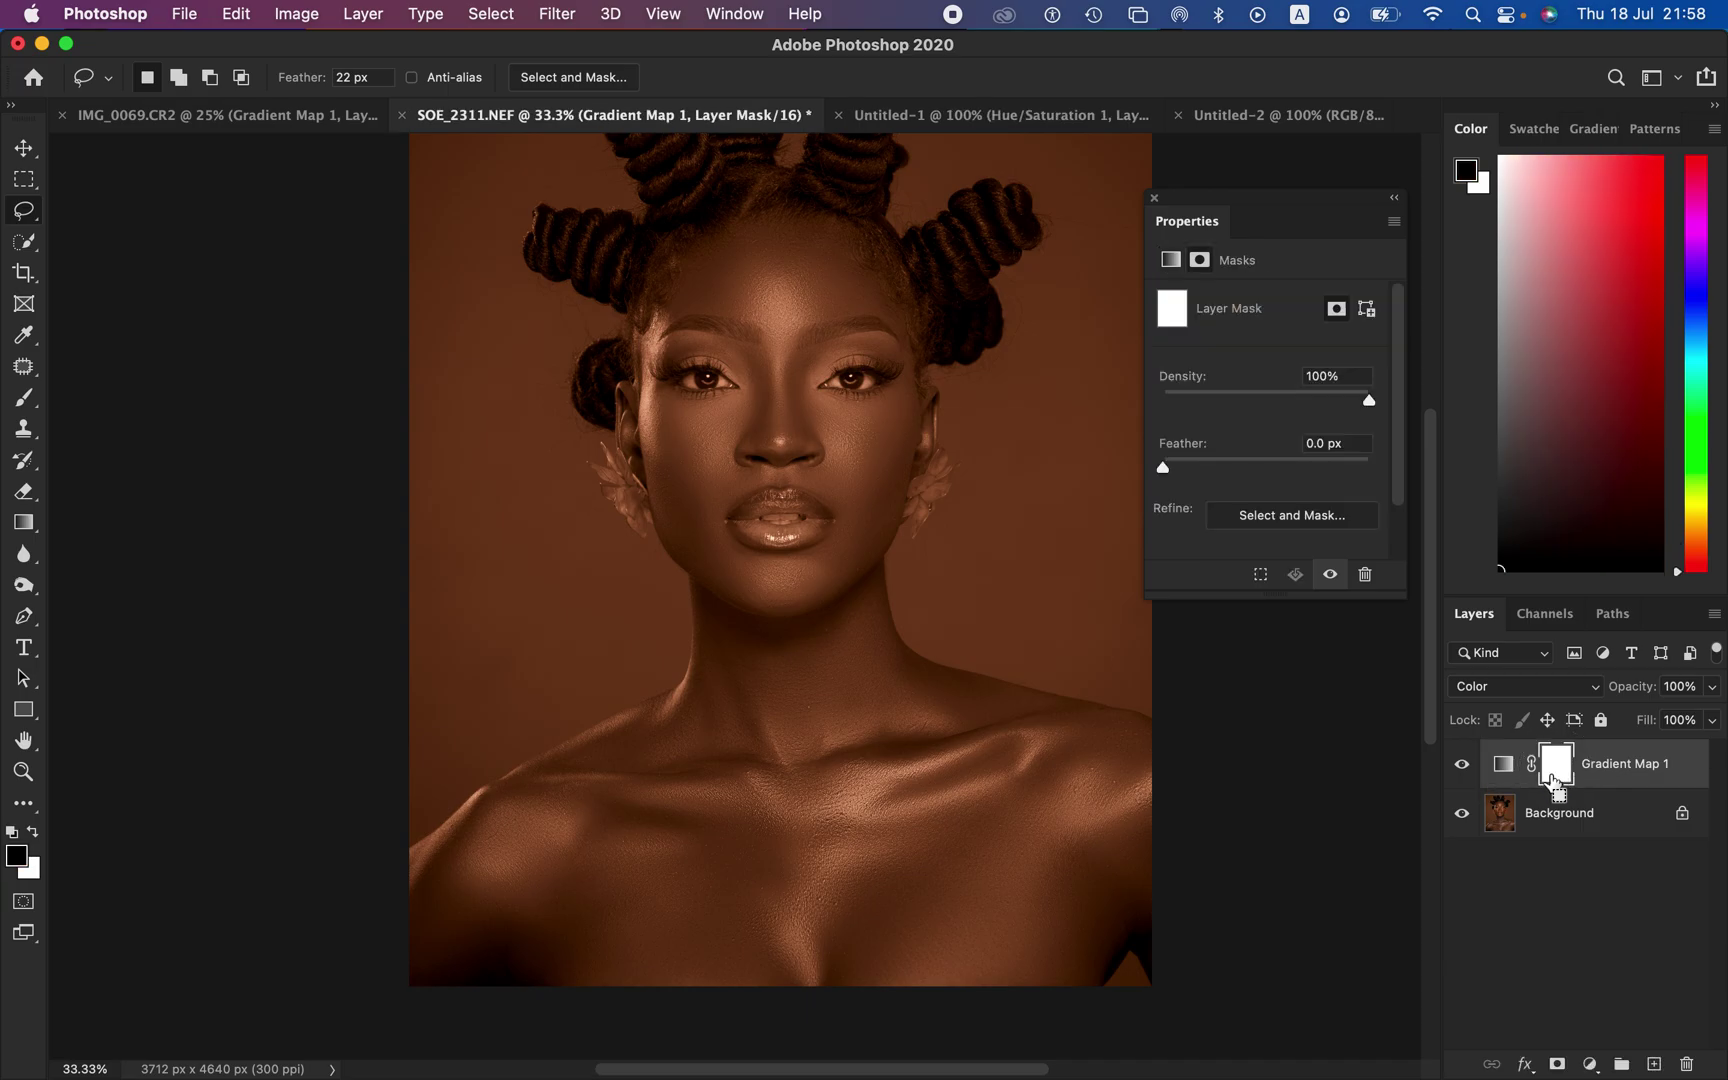
Step: Invert Gradient Map 1's mask to solid black and close the Properties panel
key("super+i")
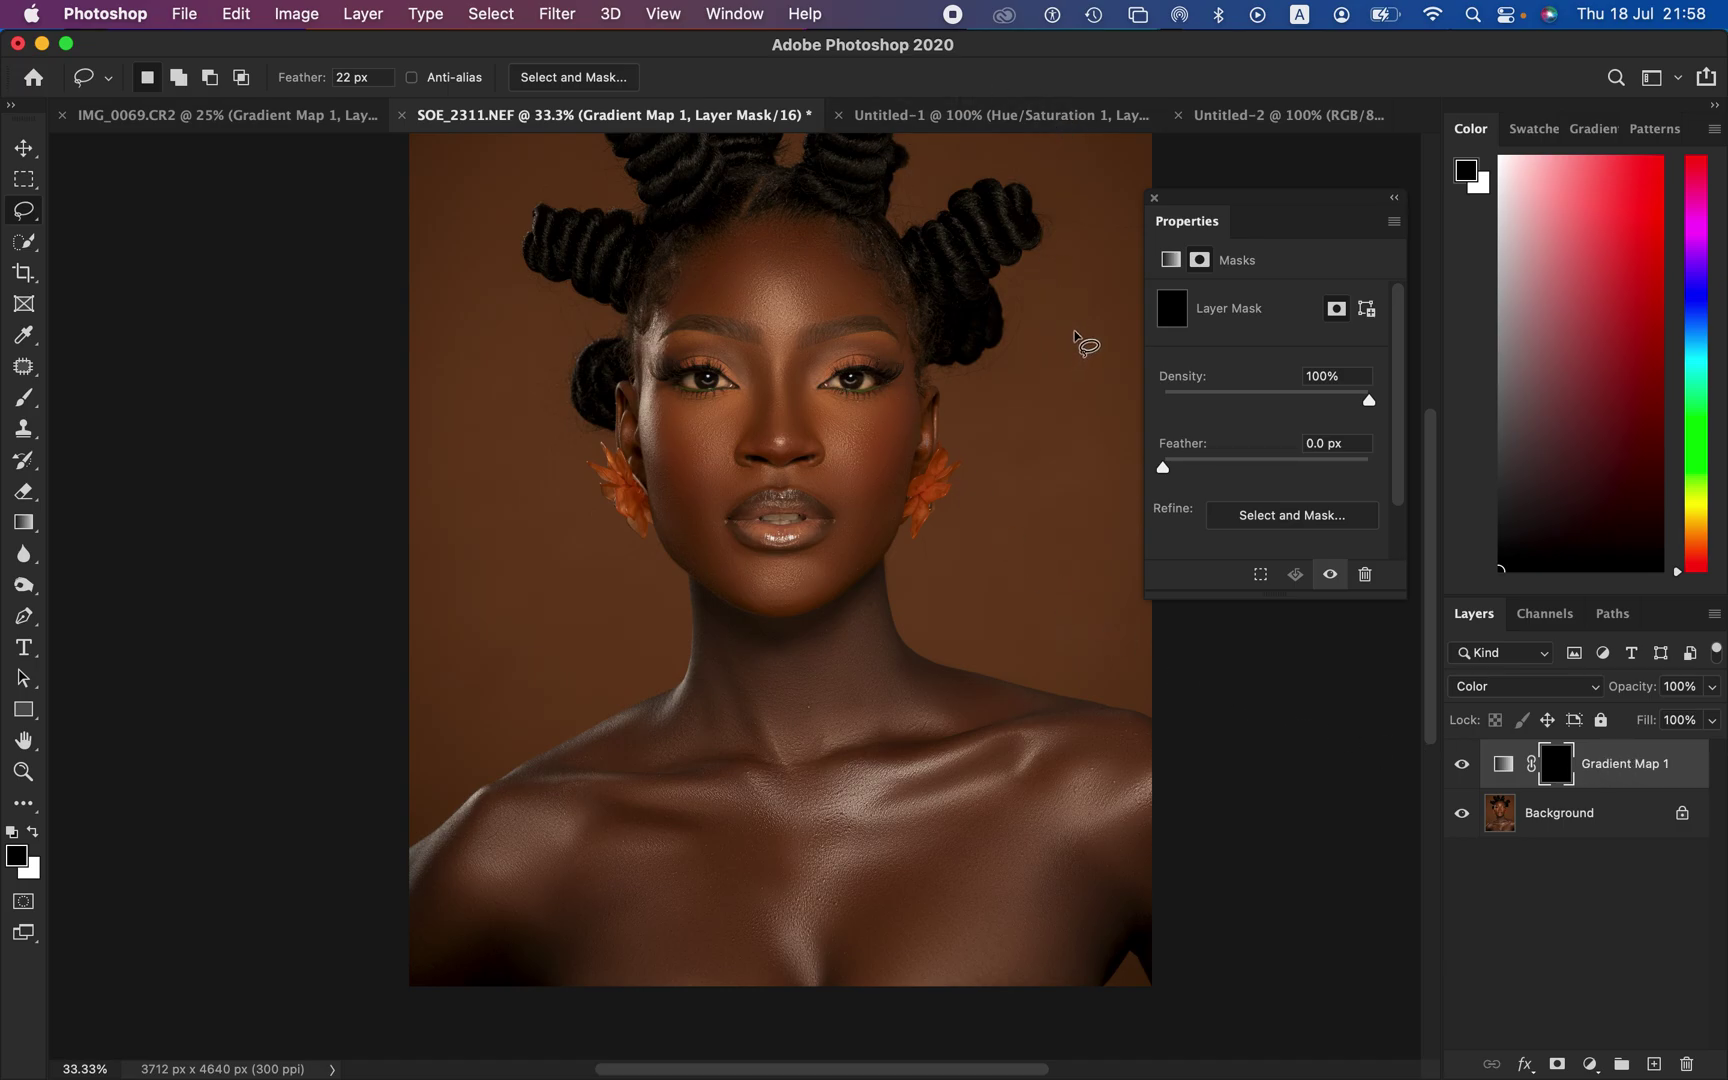
left_click(1155, 197)
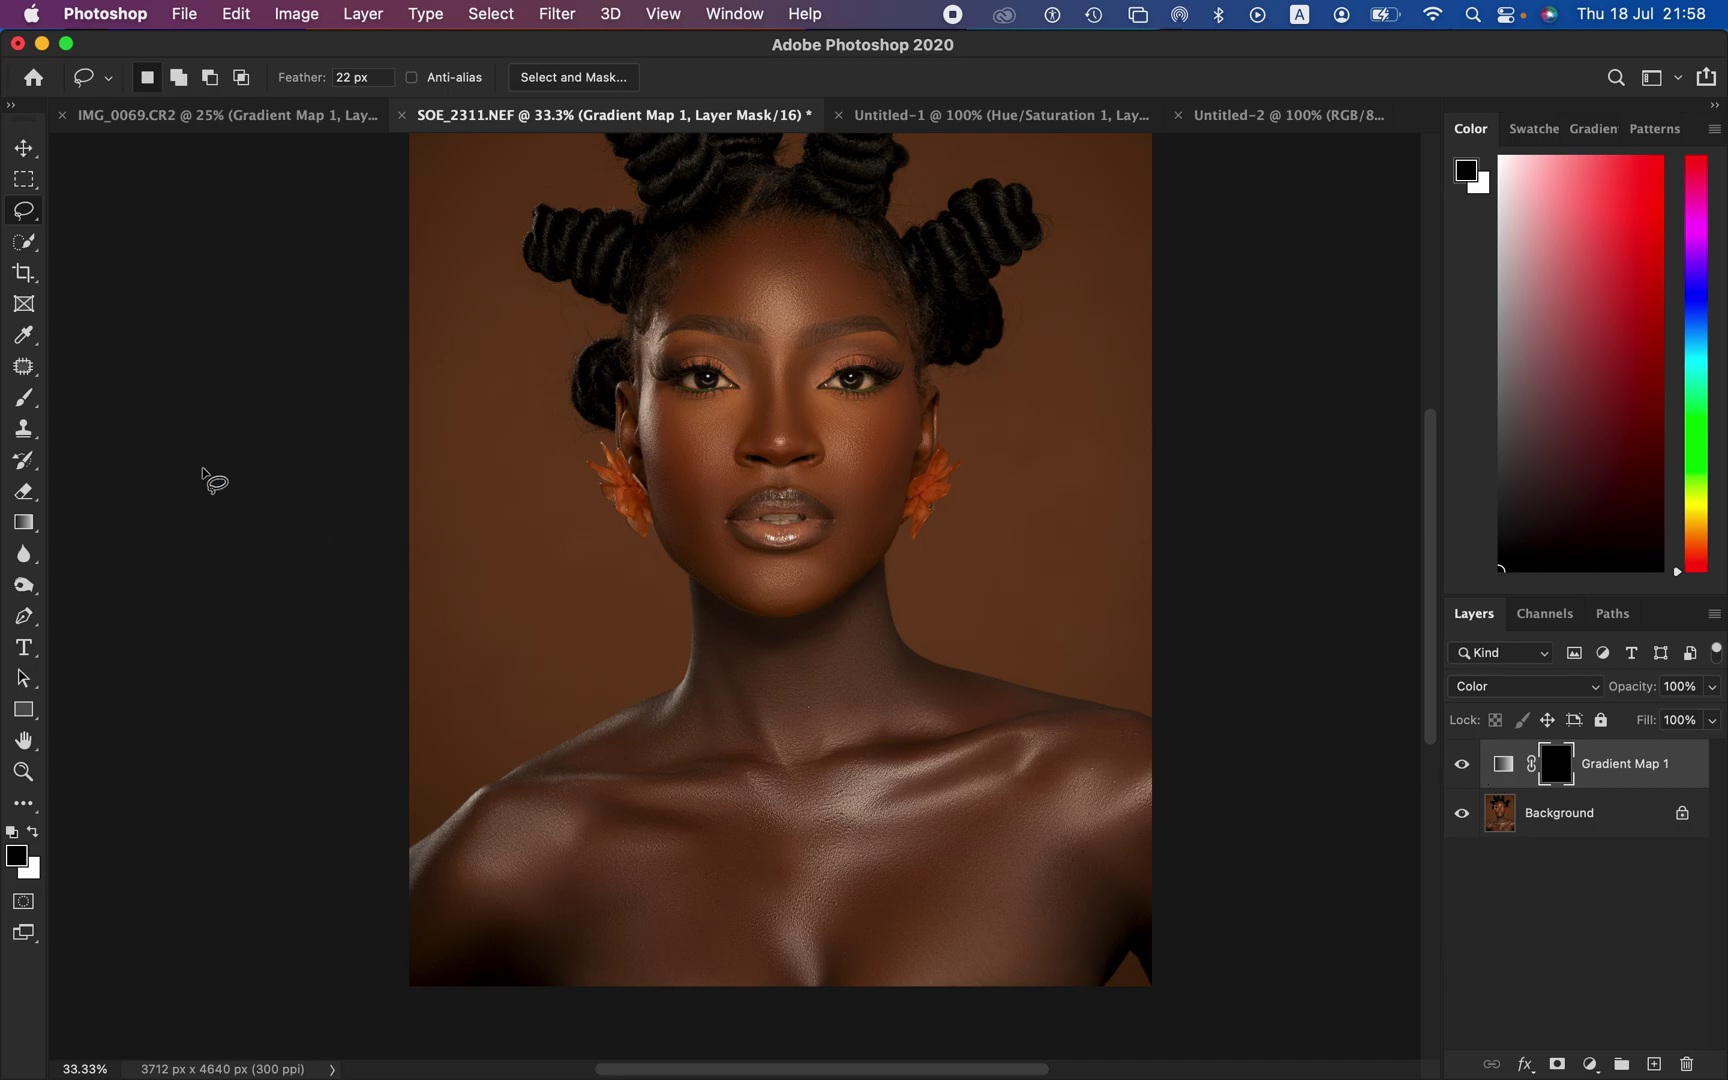
Step: Set up a Normal-mode soft round brush at 0% hardness with white as foreground colour
left_click_drag(26, 398, 148, 392)
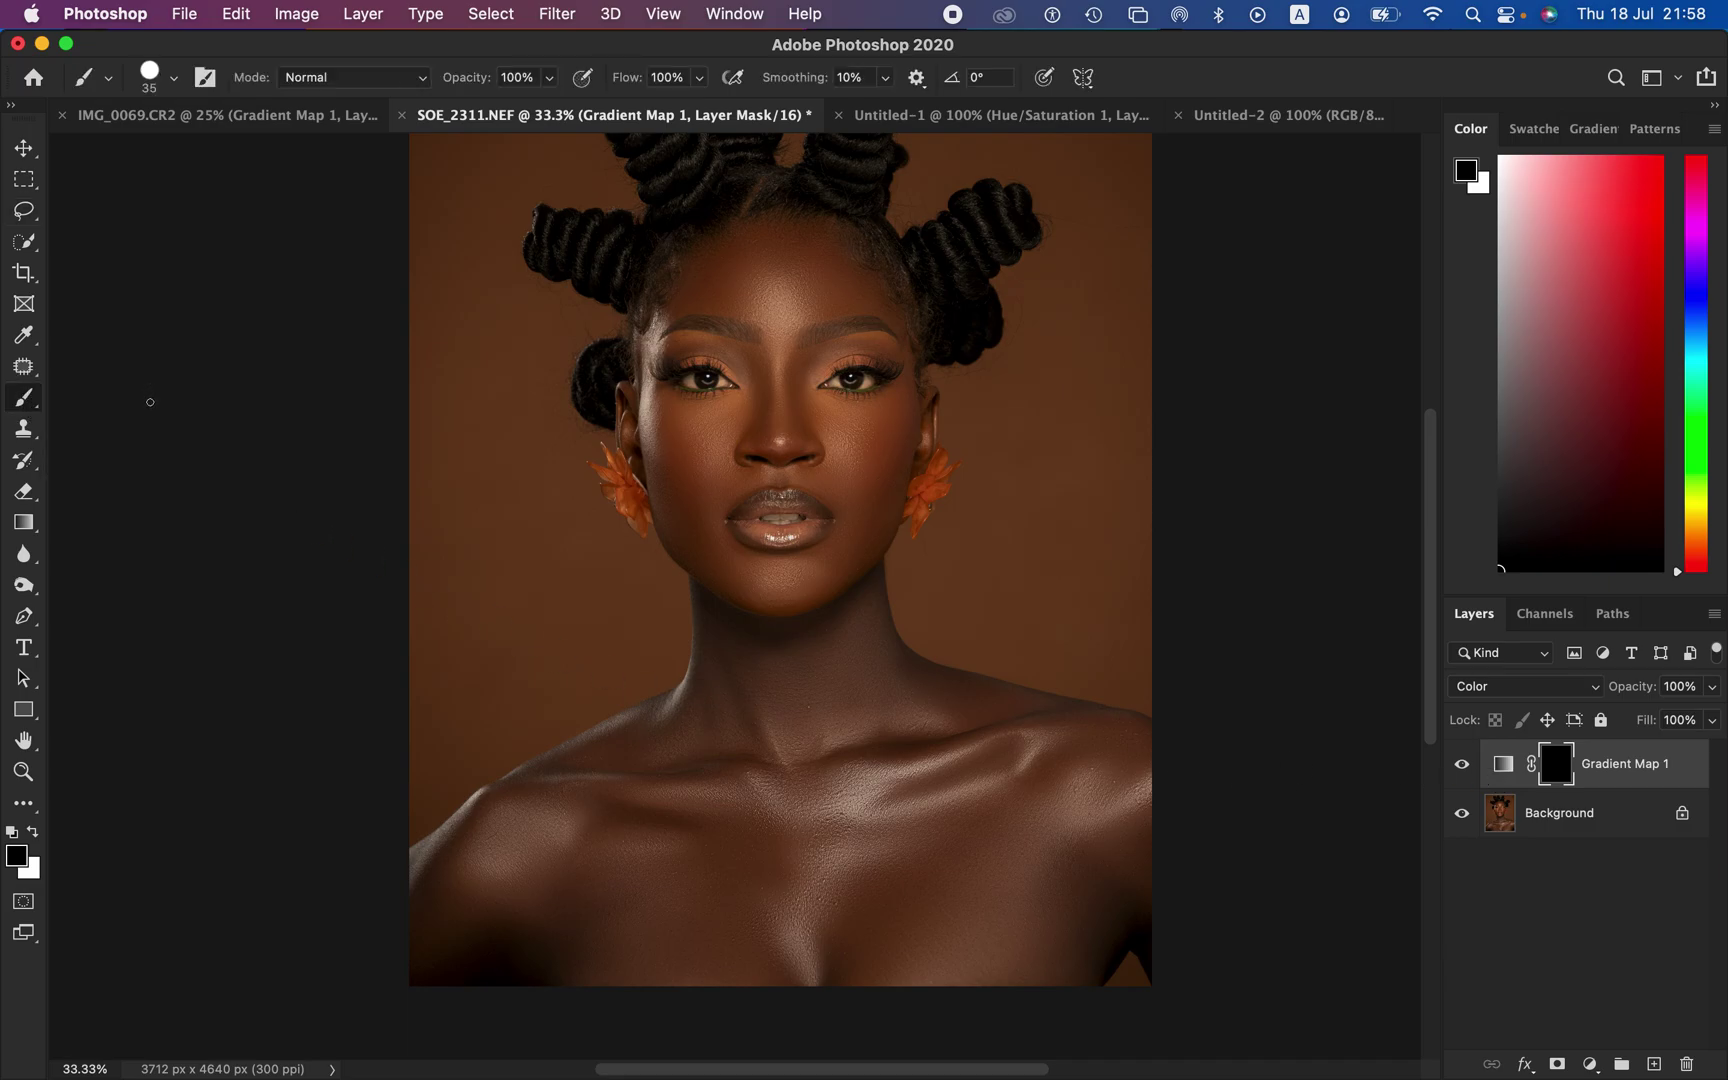
left_click_drag(44, 410, 96, 400)
left_click(310, 88)
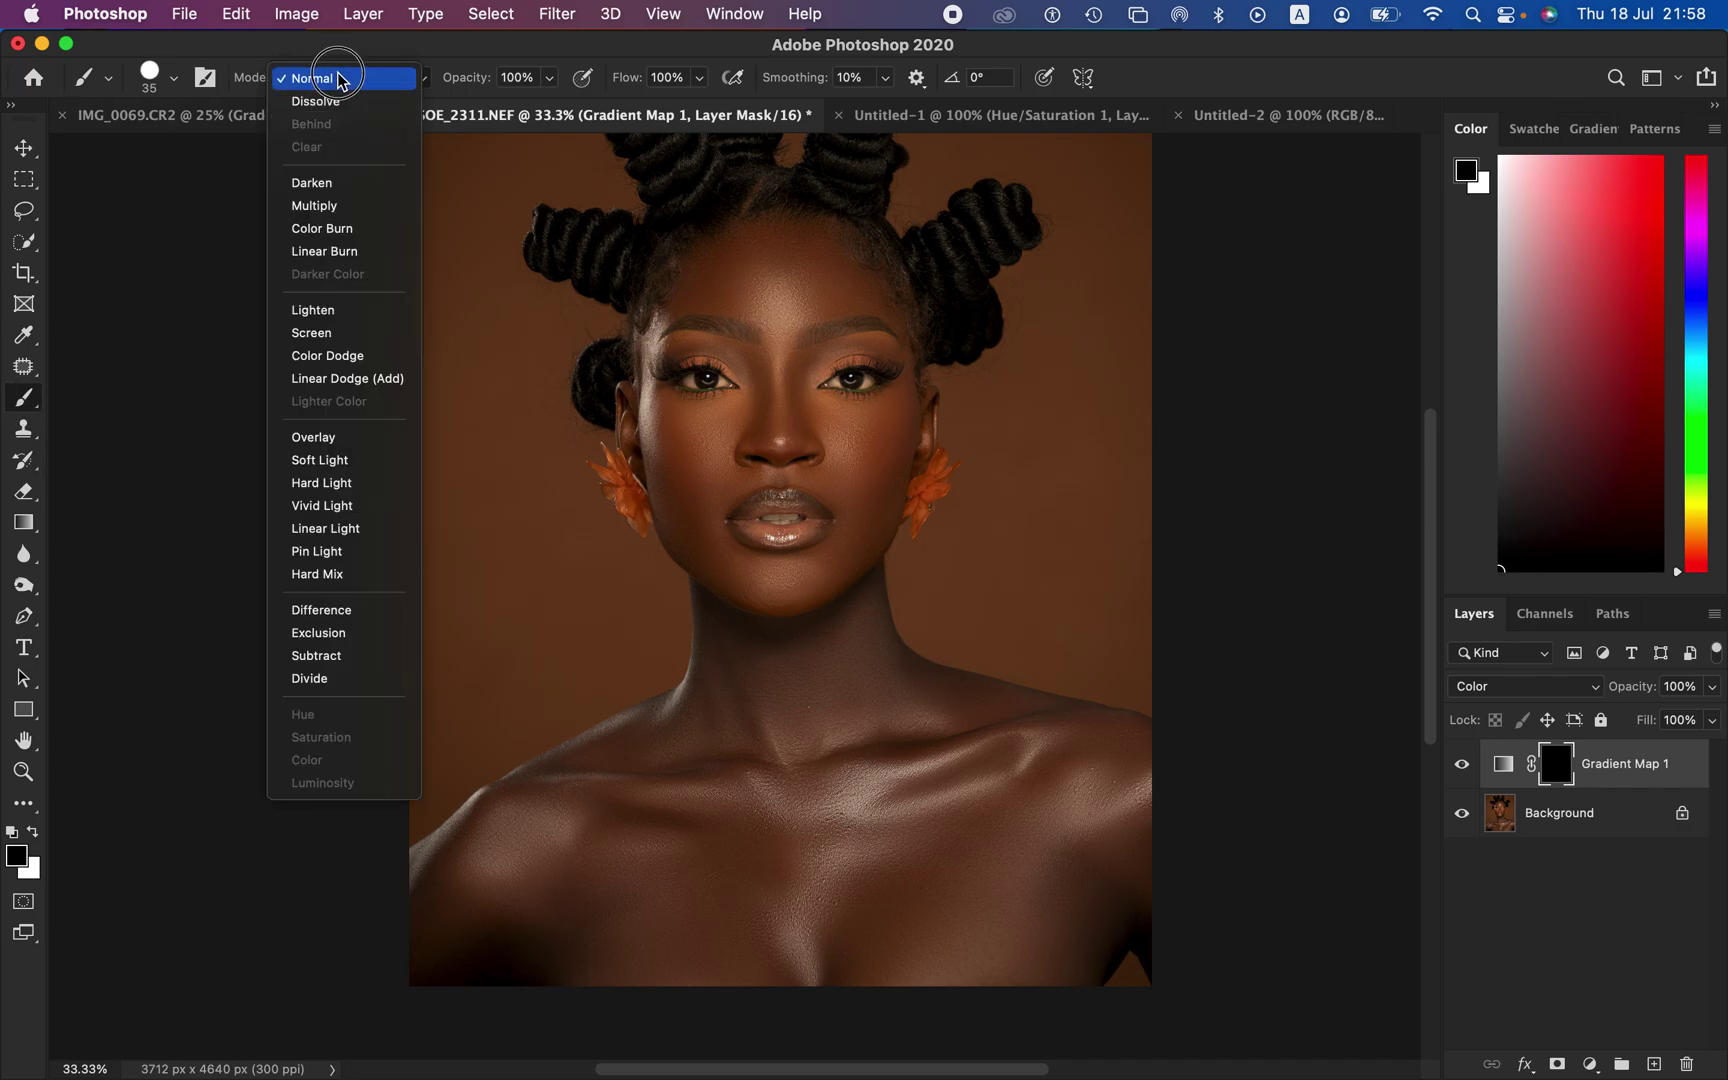
left_click(358, 82)
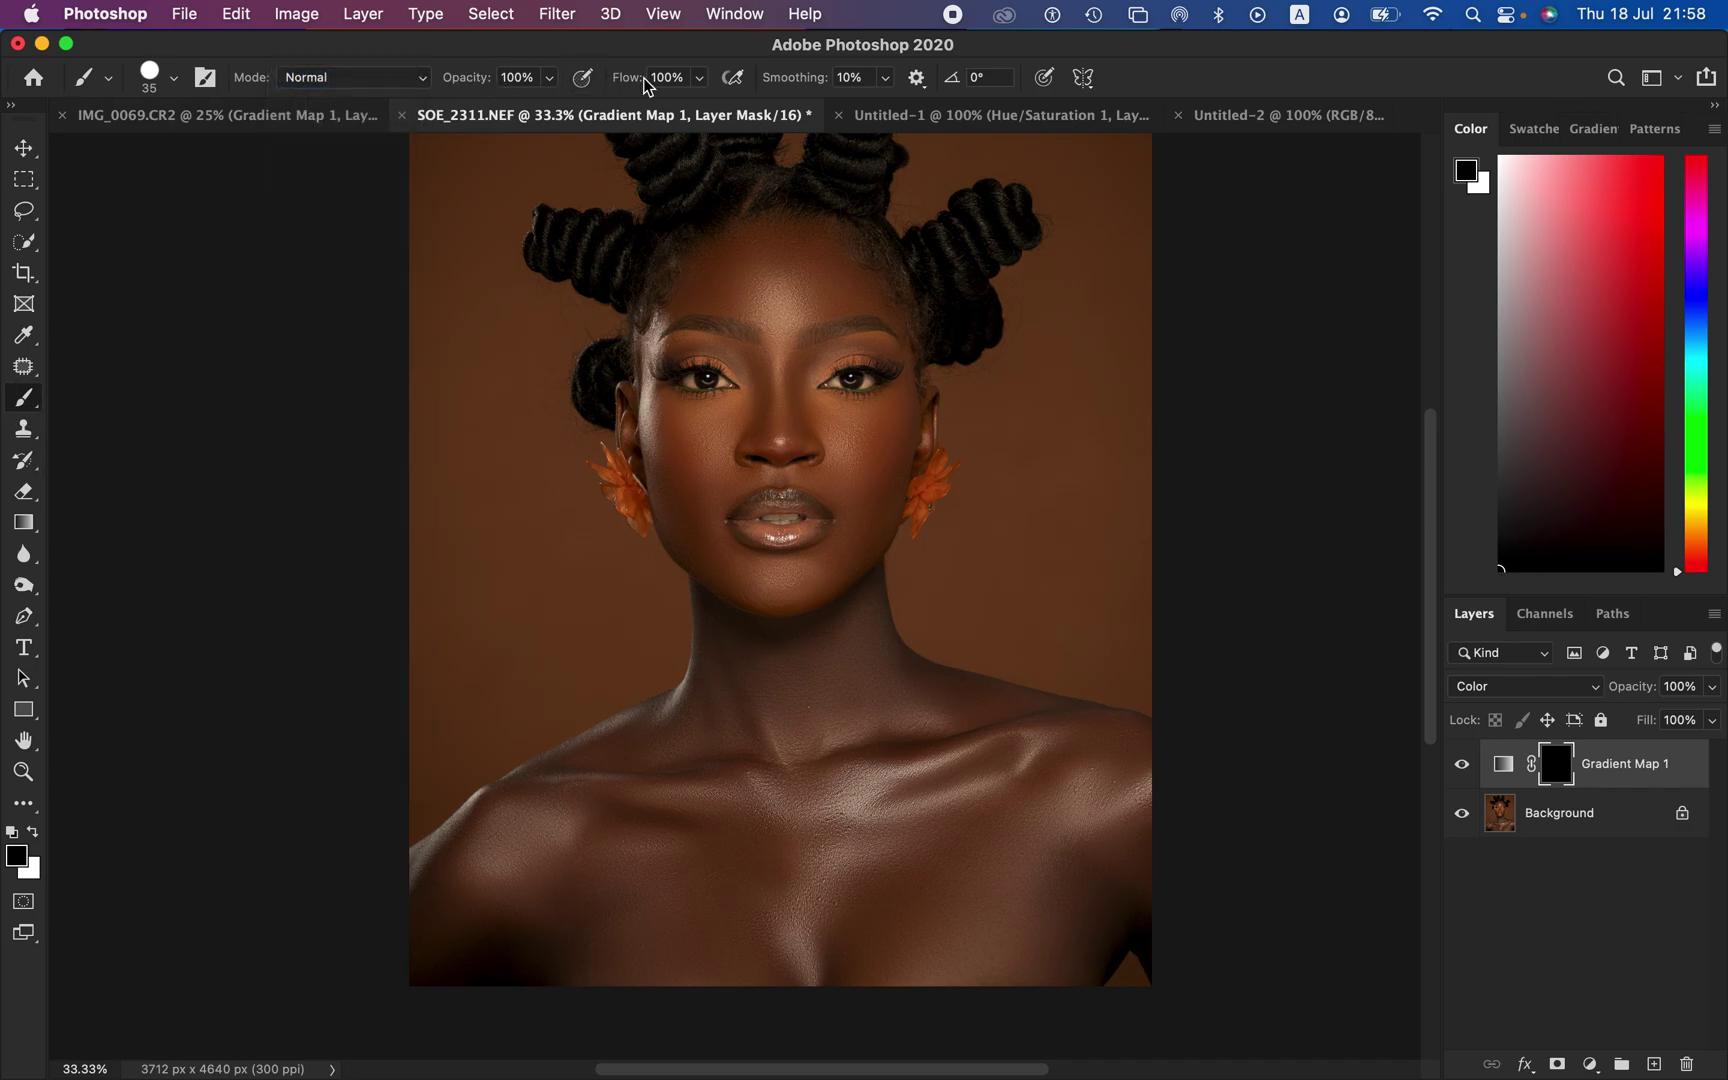
left_click(174, 78)
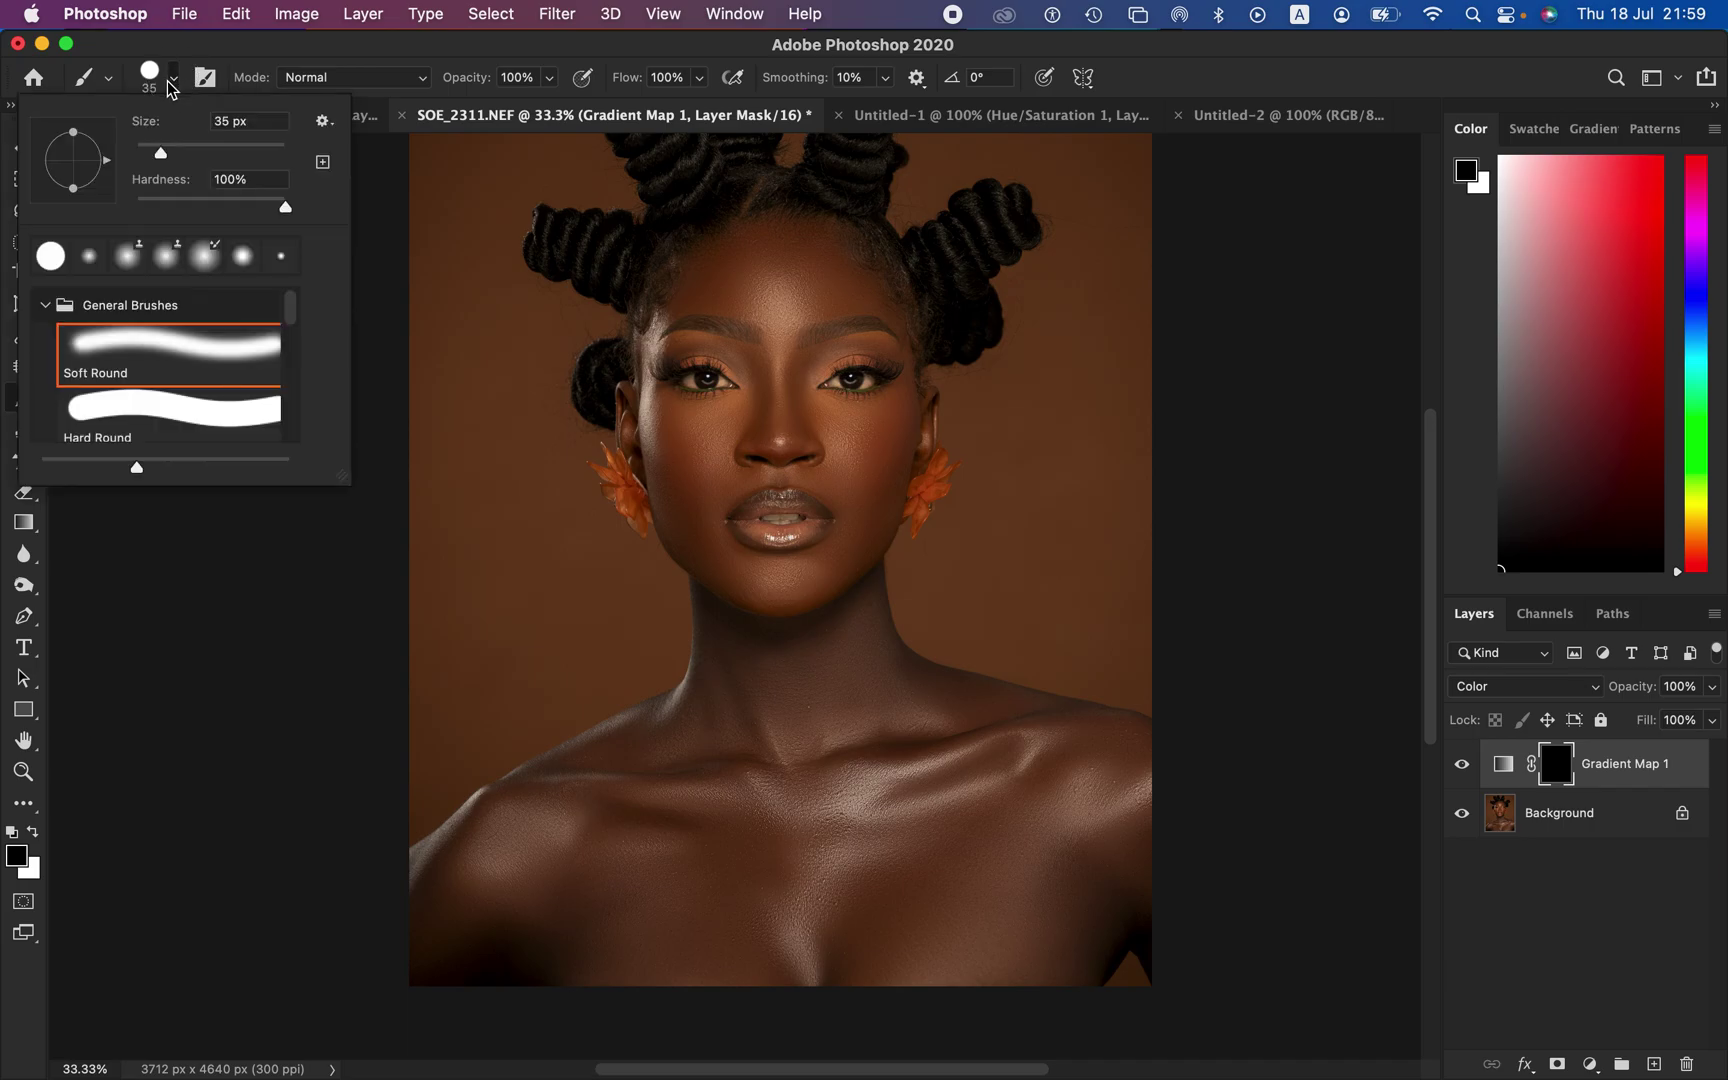
left_click_drag(289, 209, 105, 210)
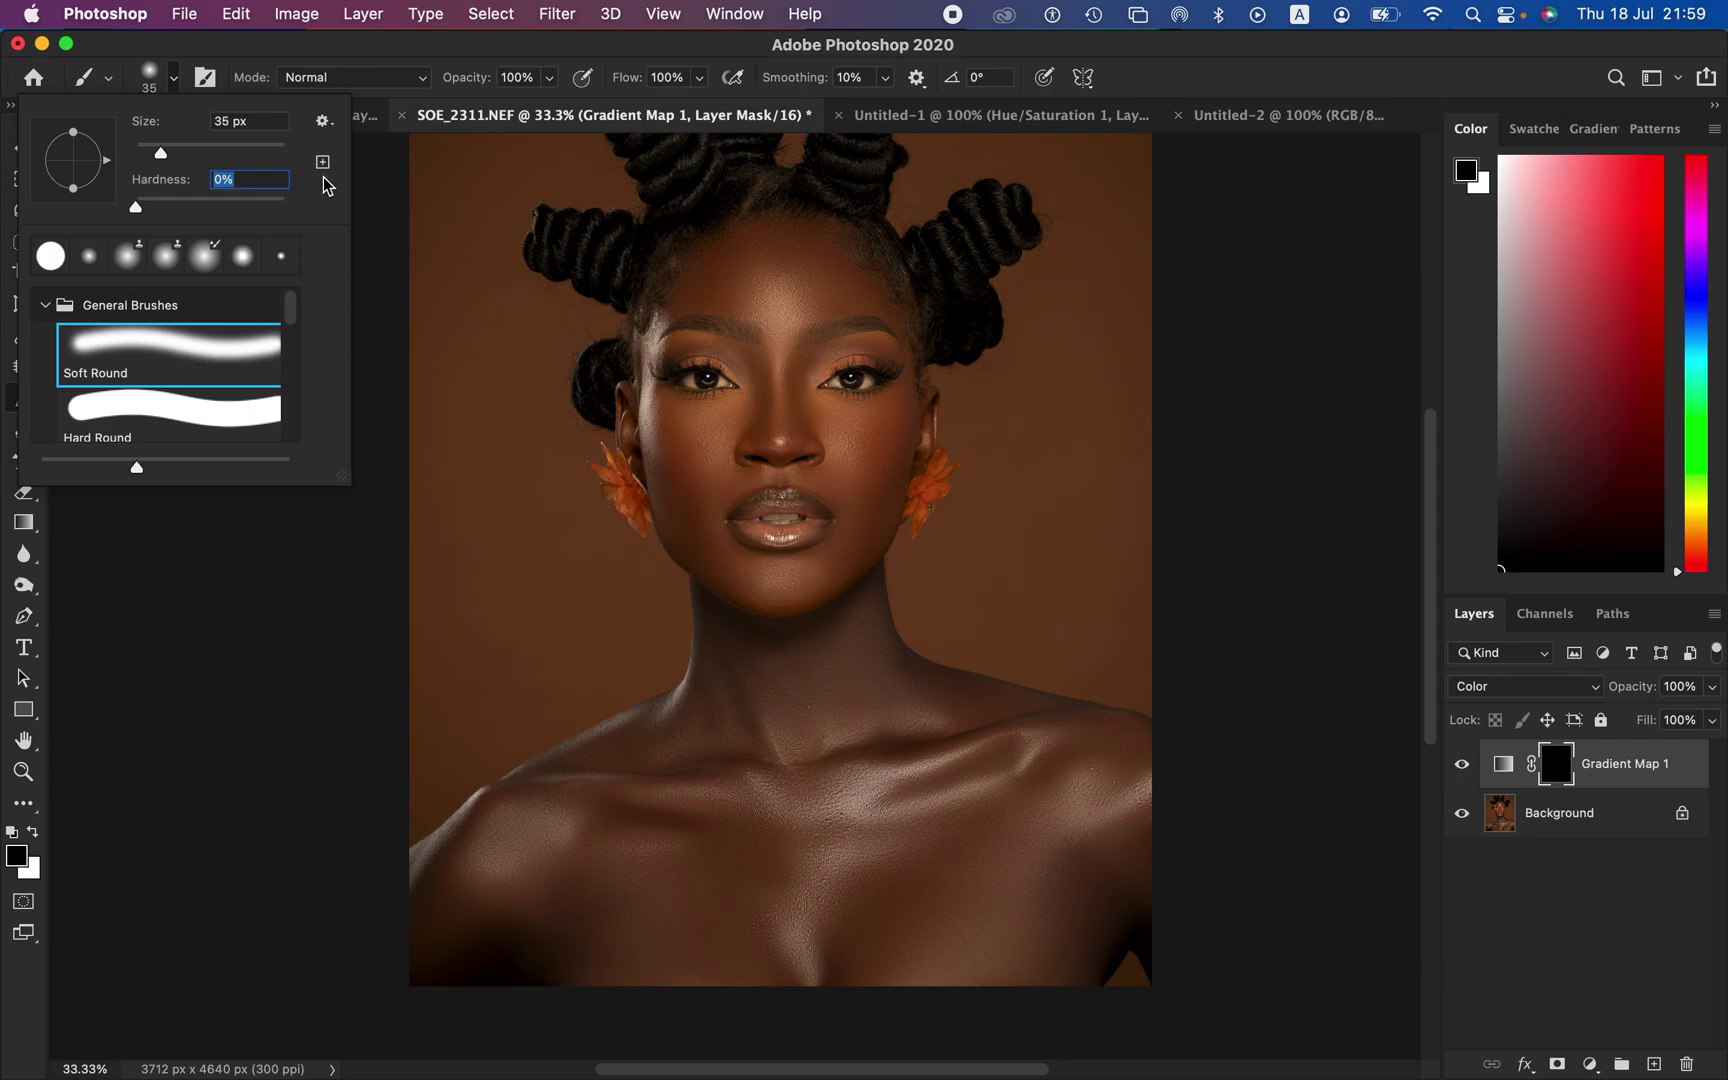
left_click(382, 156)
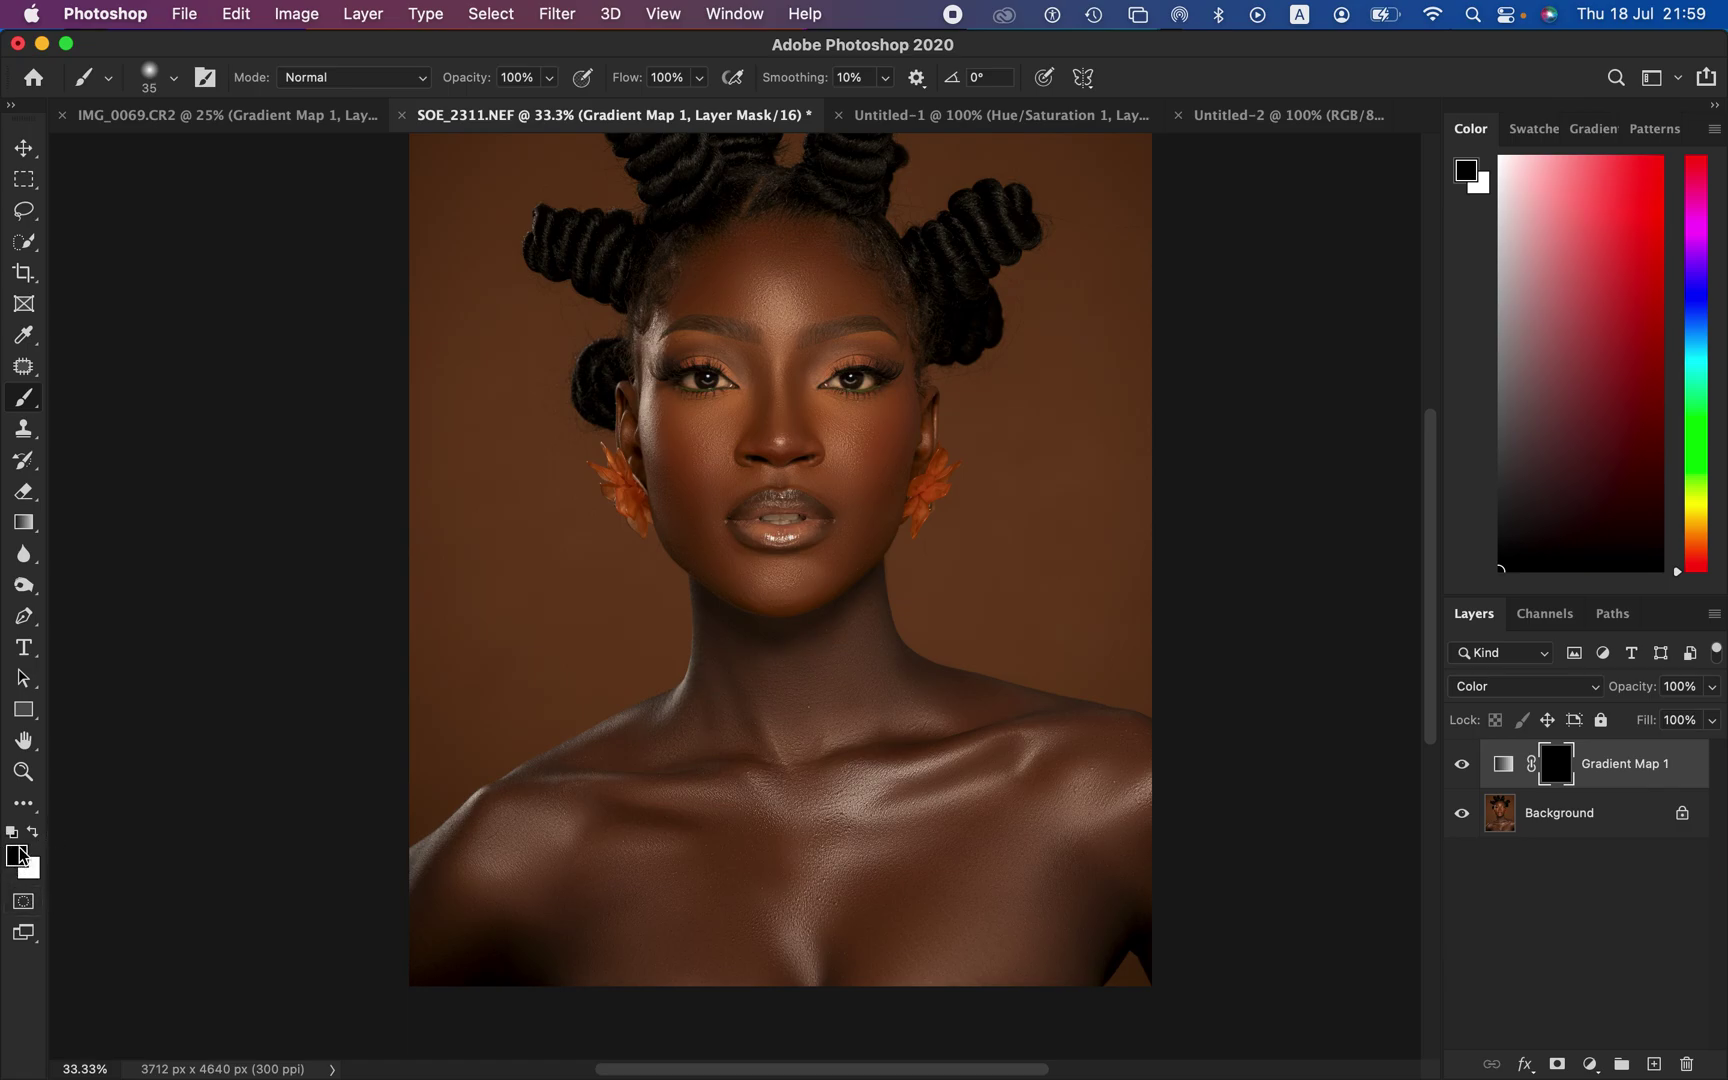
key("x")
Step: Paint white on the mask over neck, chest and face with 600, 250 and 100 px brushes
key("bracketright")
key("bracketright")
key("bracketright")
key("bracketright")
key("bracketright")
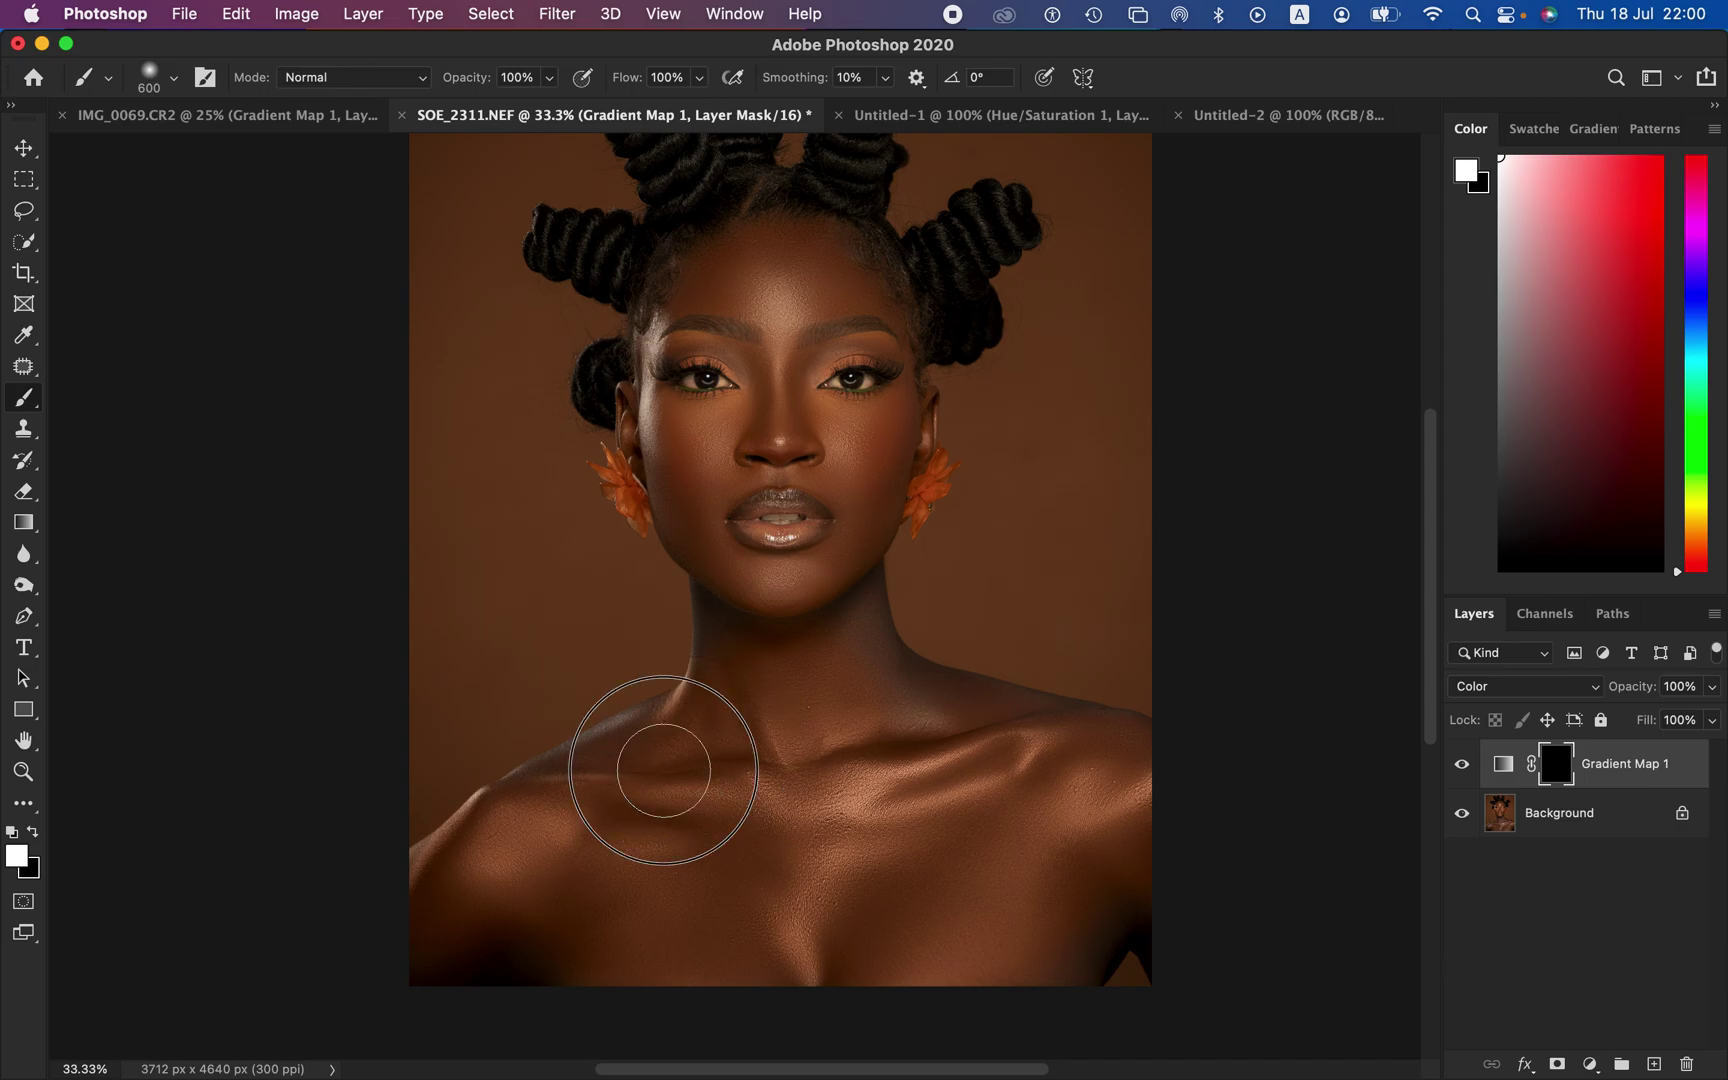
mouse_move(750, 672)
left_mouse_down()
mouse_move(725, 630)
mouse_move(791, 625)
mouse_move(849, 683)
left_mouse_up()
key("bracketleft")
key("bracketleft")
key("bracketleft")
key("bracketleft")
key("bracketleft")
key("bracketleft")
key("bracketleft")
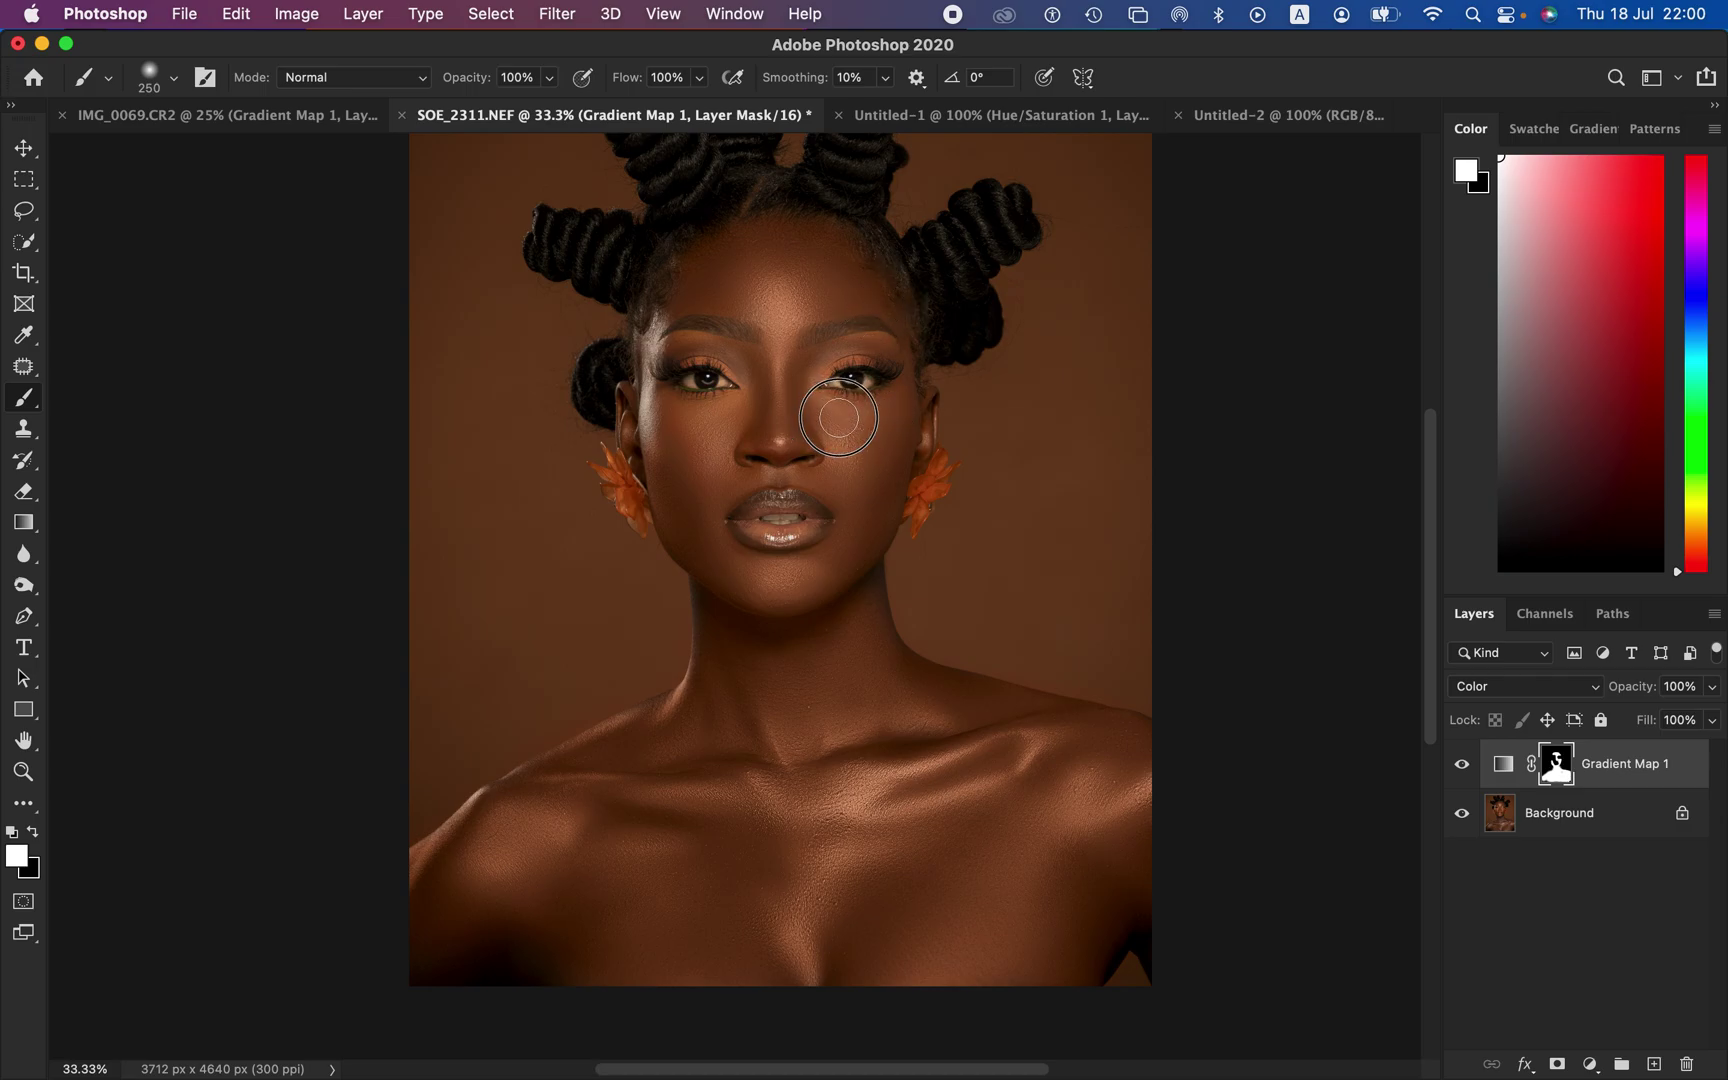
mouse_move(785, 420)
left_mouse_down()
mouse_move(685, 410)
mouse_move(665, 425)
mouse_move(679, 475)
left_mouse_up()
key("super+equal")
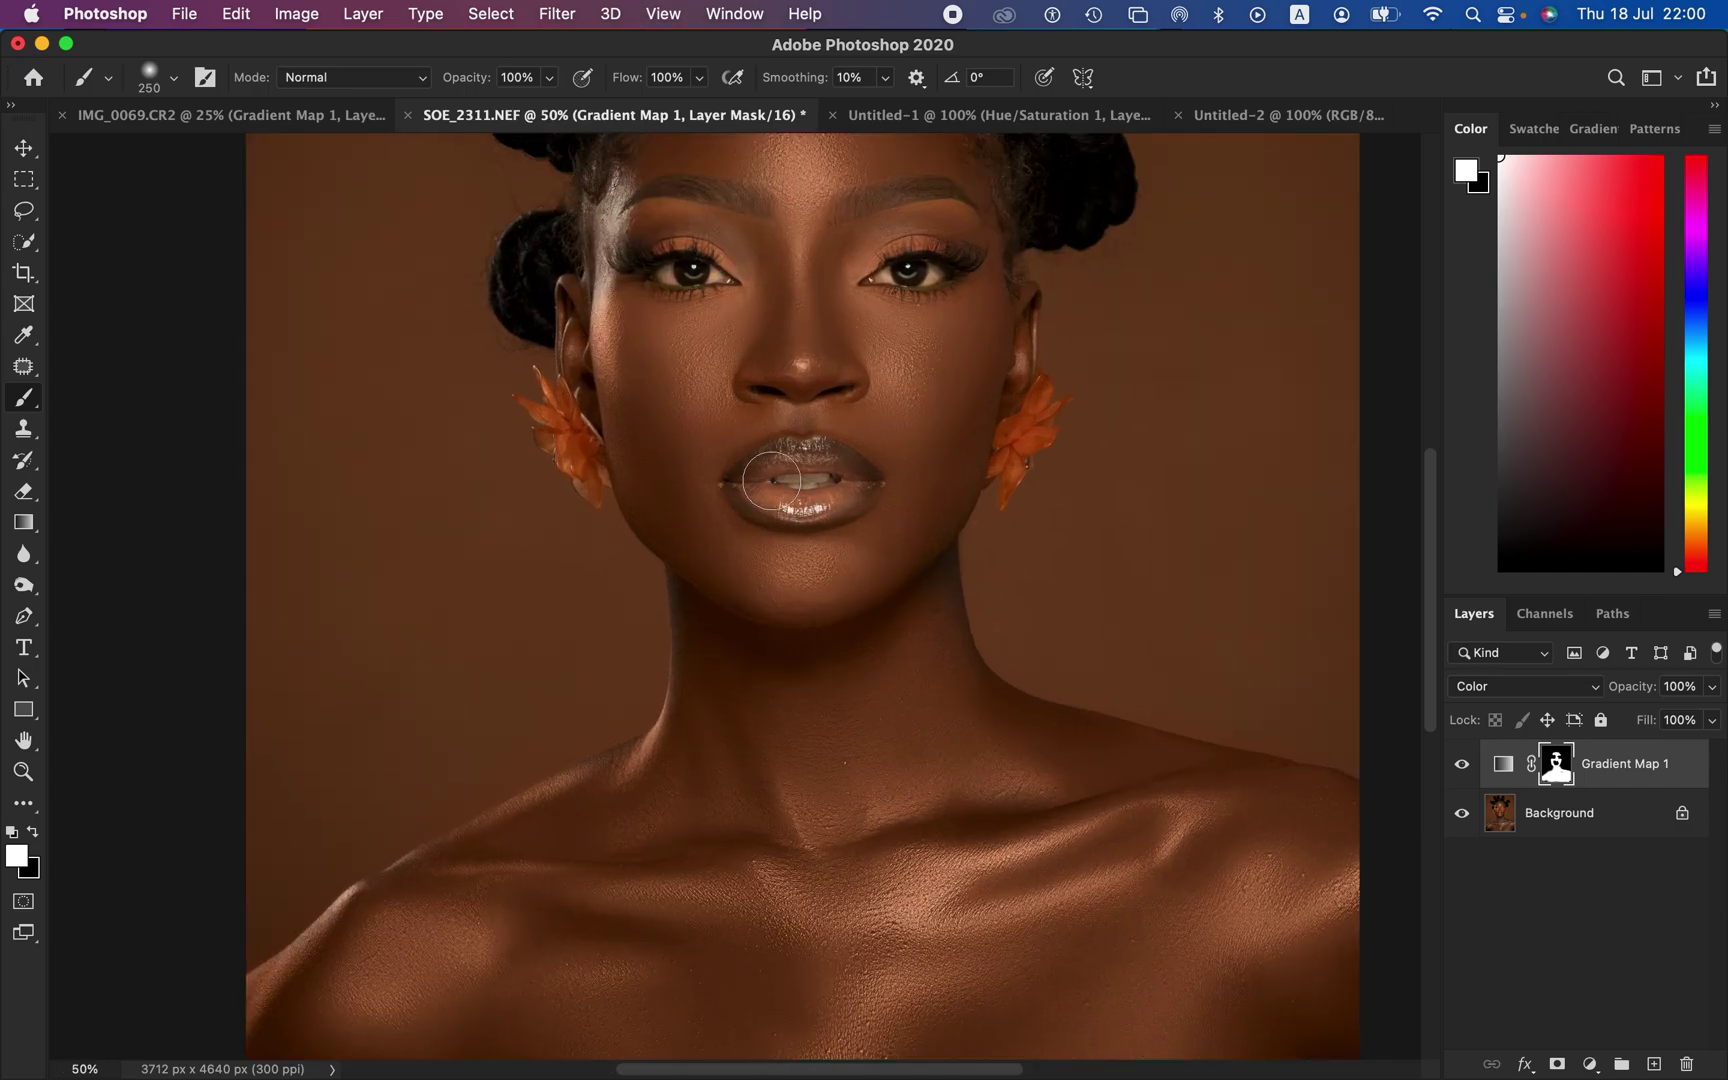
key("bracketleft")
key("bracketleft")
key("bracketleft")
key("bracketleft")
key("bracketleft")
scroll(883, 378, "up", 5)
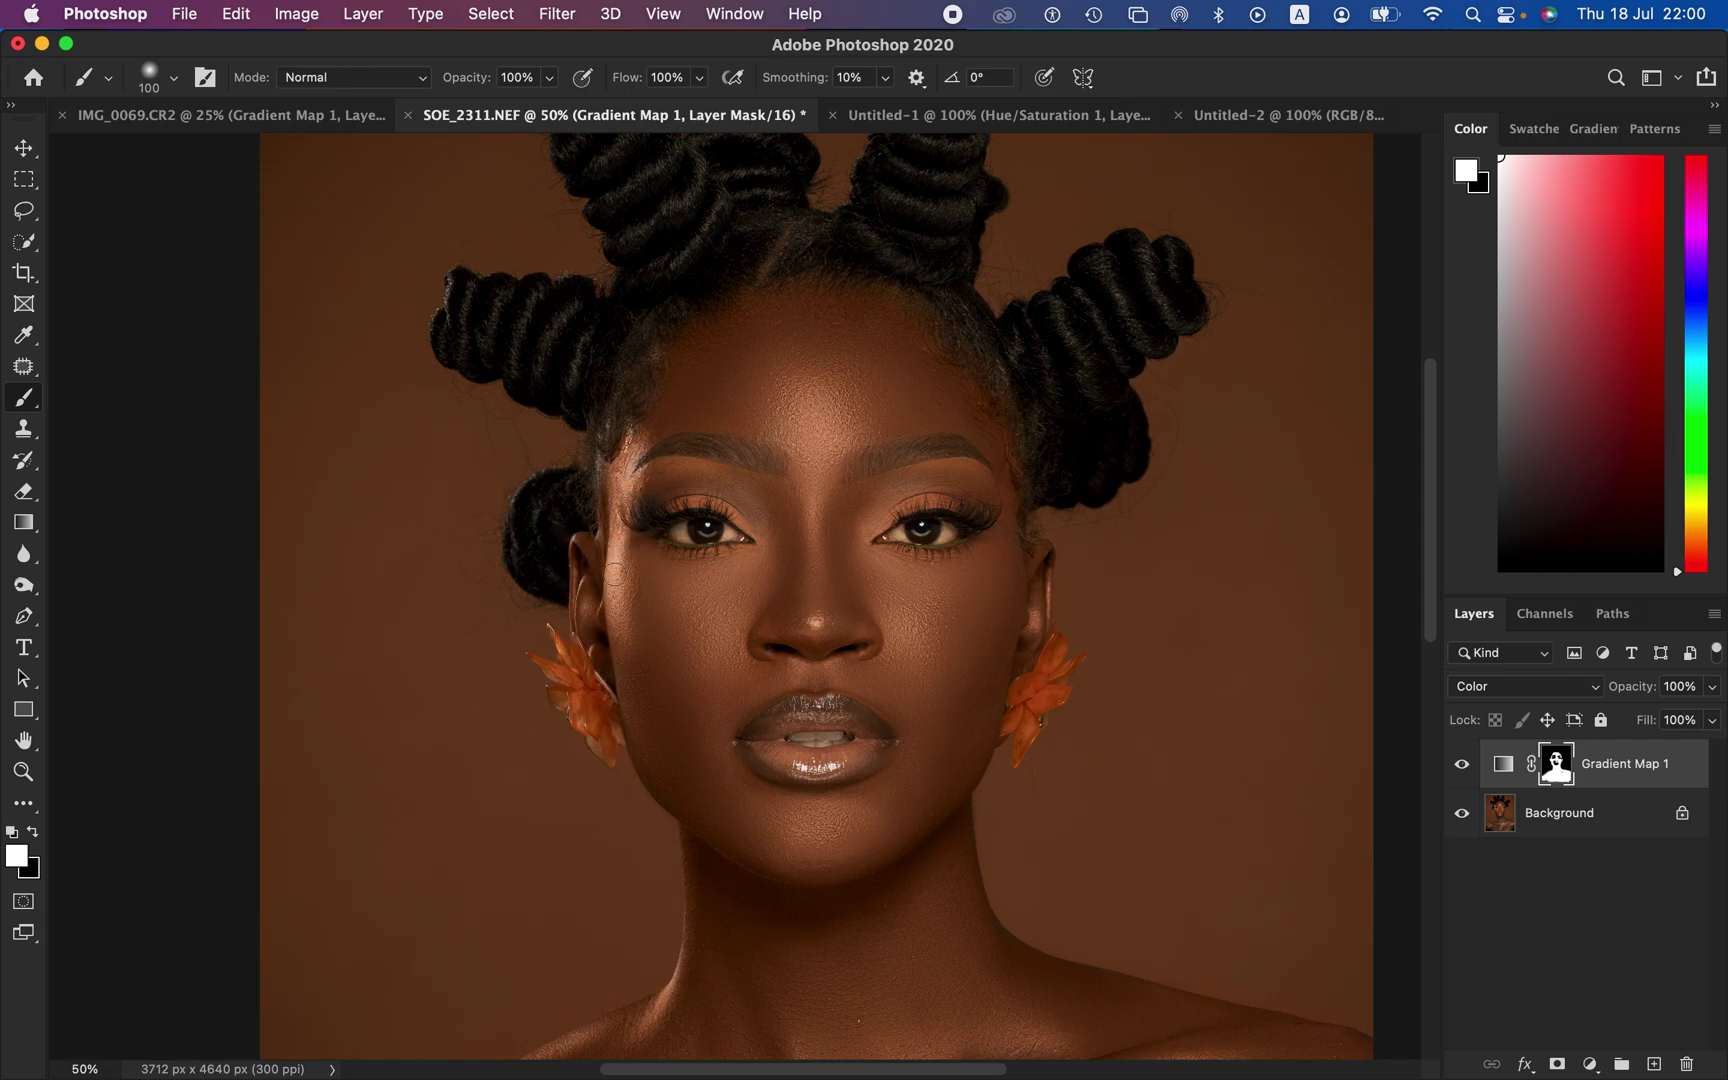
key("super+minus")
key("super+minus")
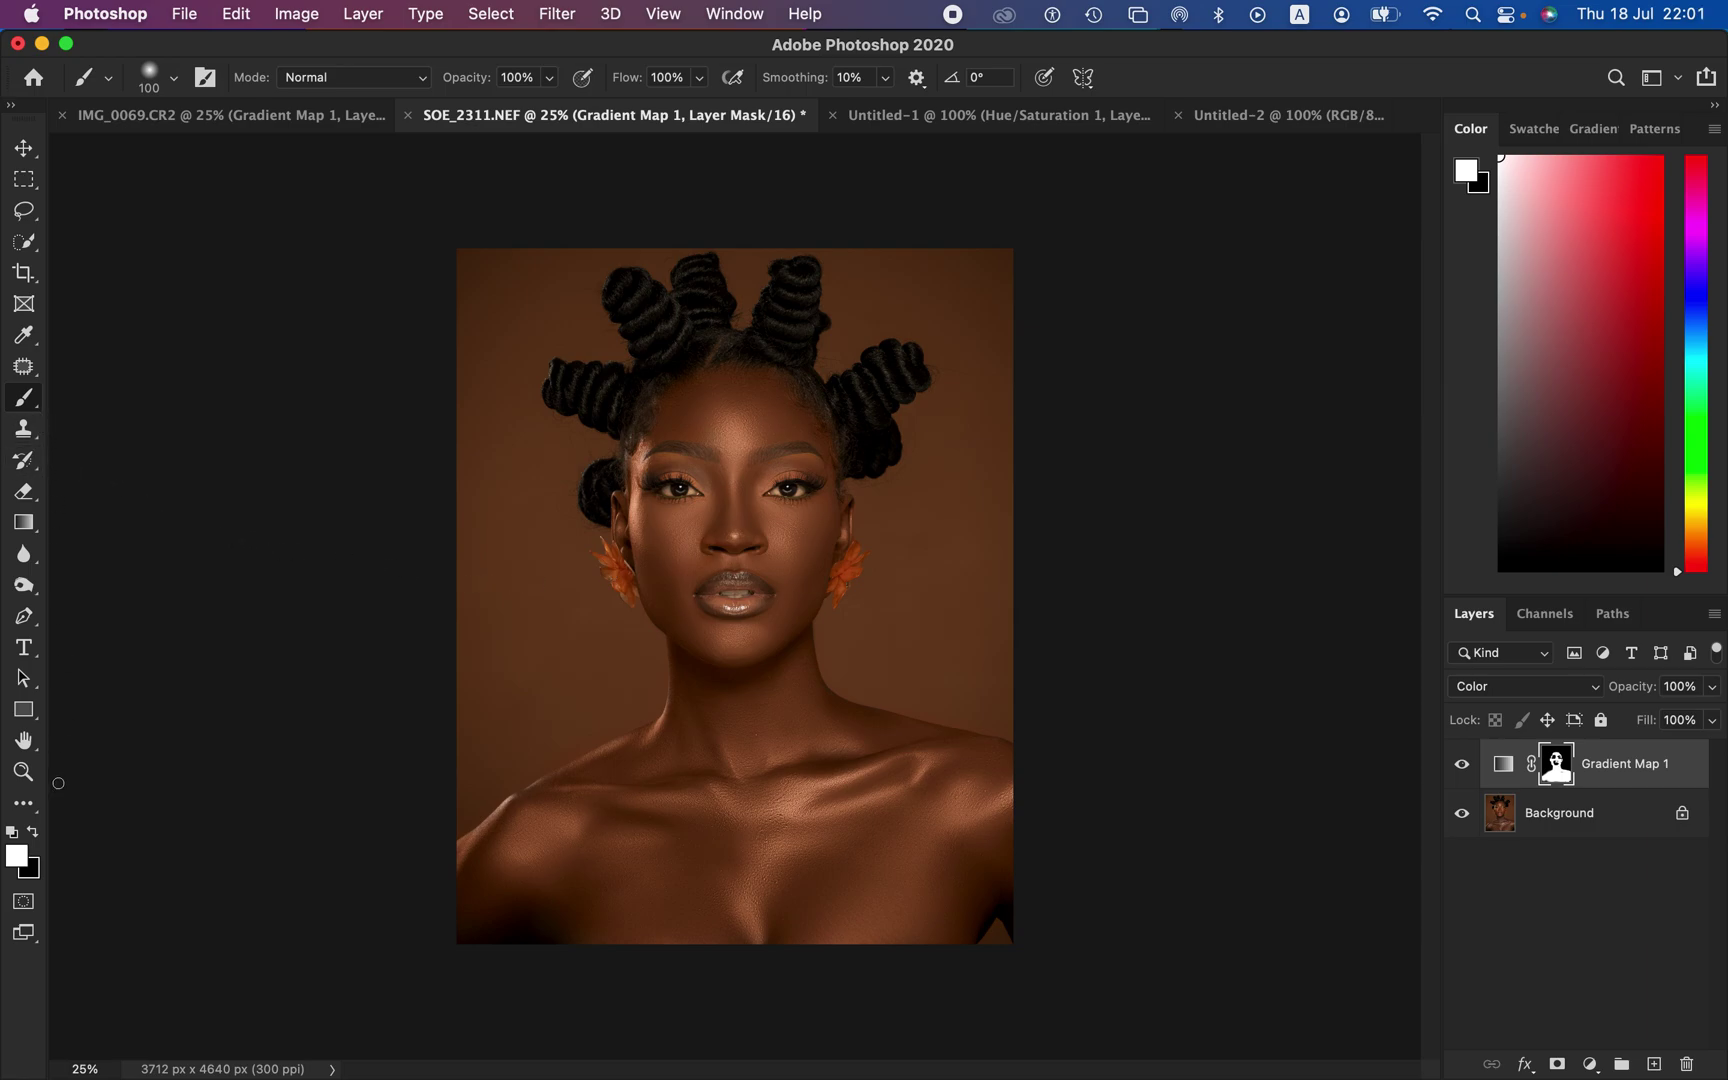
Step: Reset the colours, compare Gradient Map 1 on and off, and lower its opacity to 86%
left_click(35, 833)
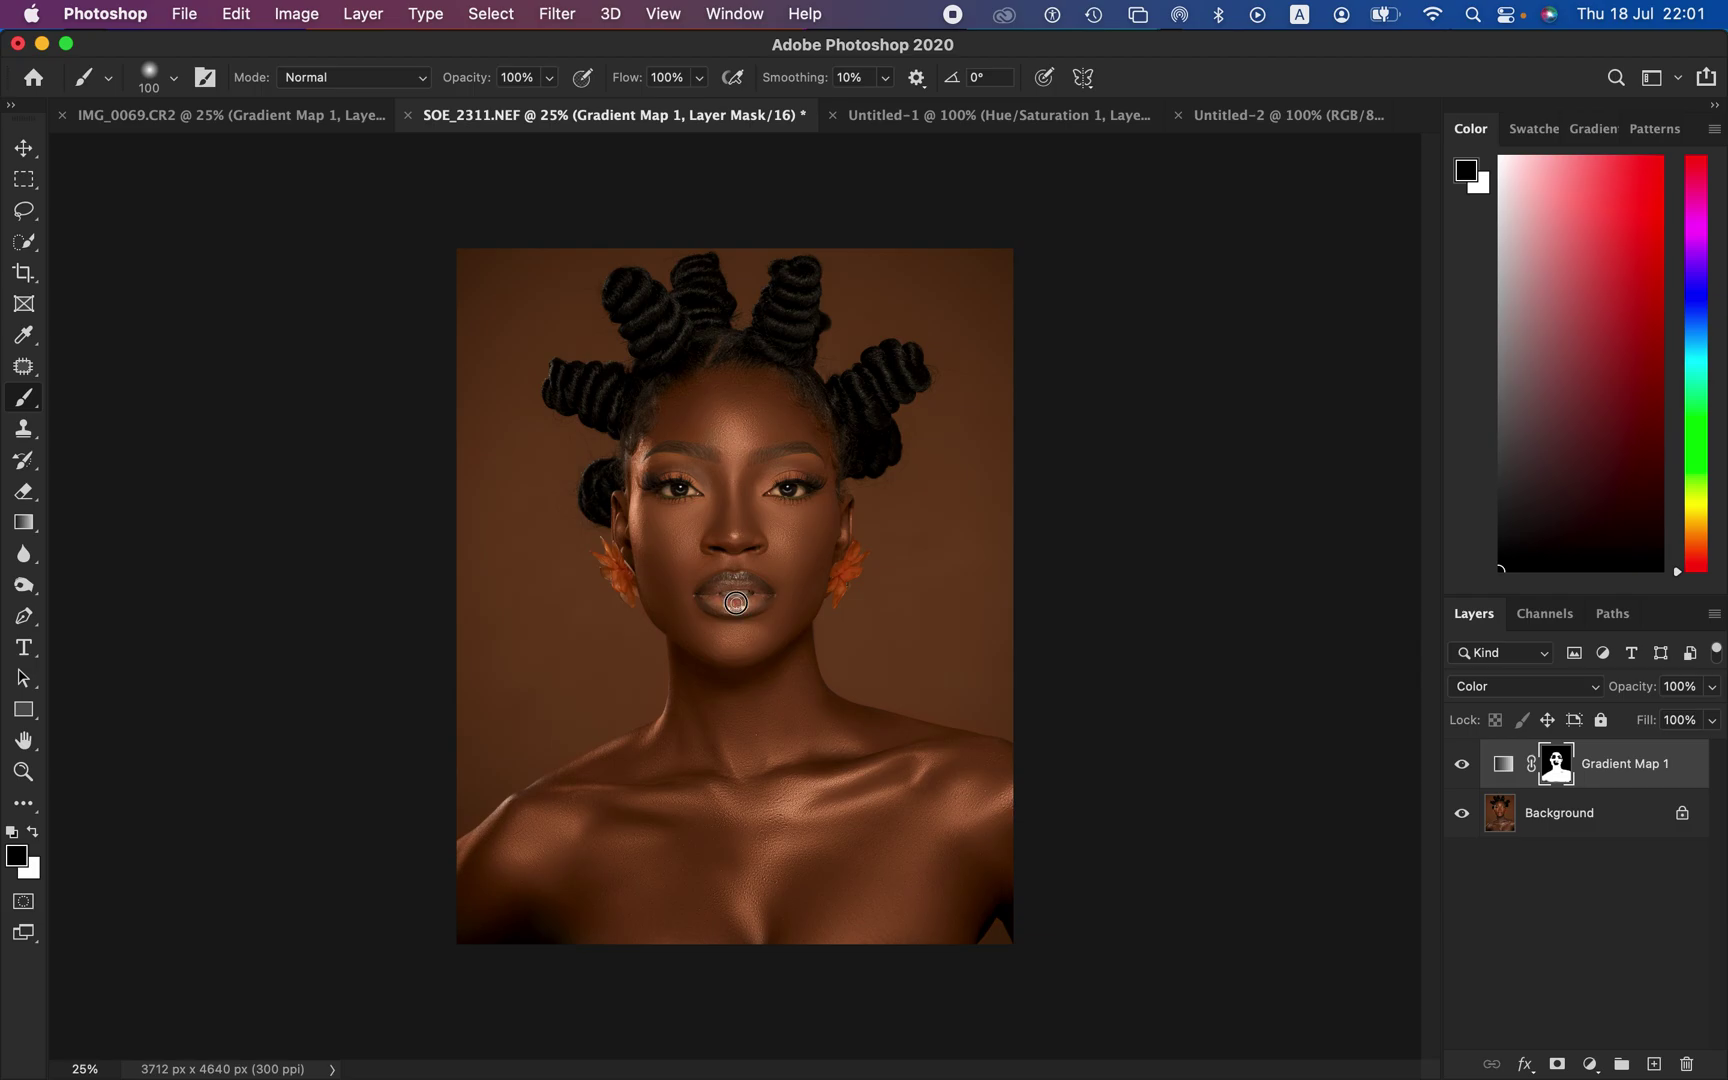
left_click(1462, 765)
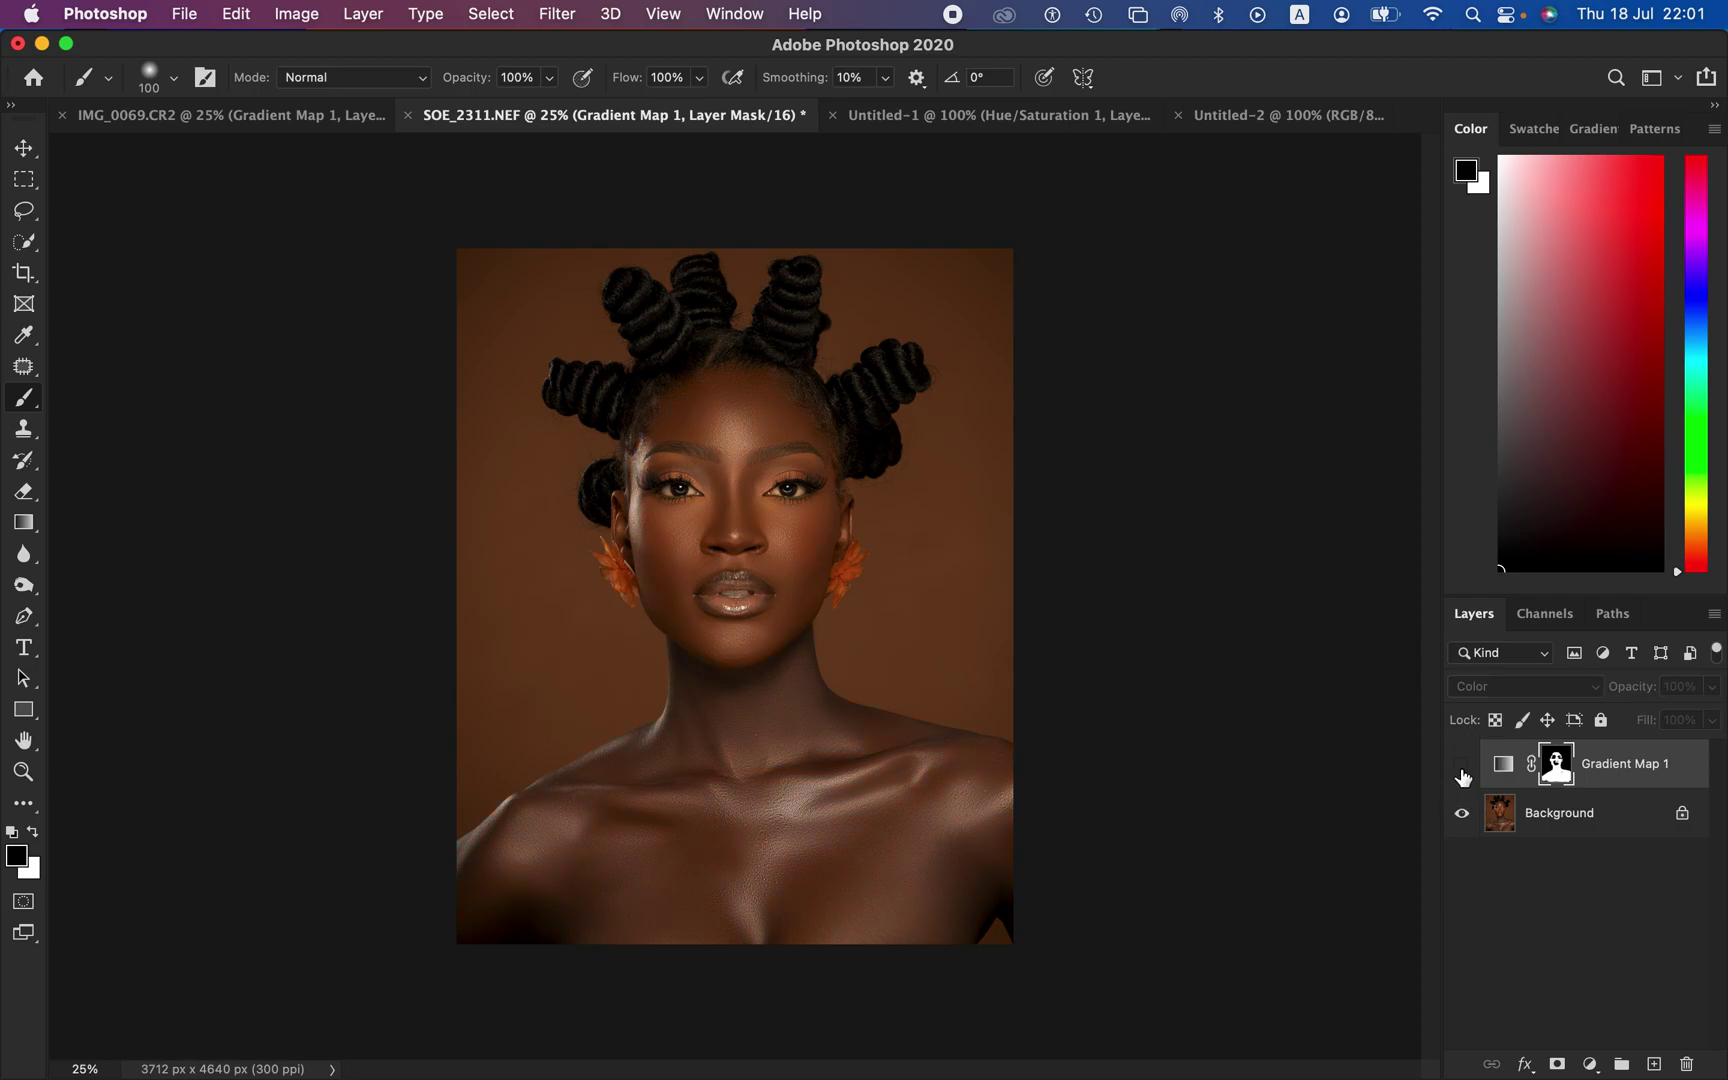
left_click(1462, 765)
left_click(1462, 768)
left_click(1461, 766)
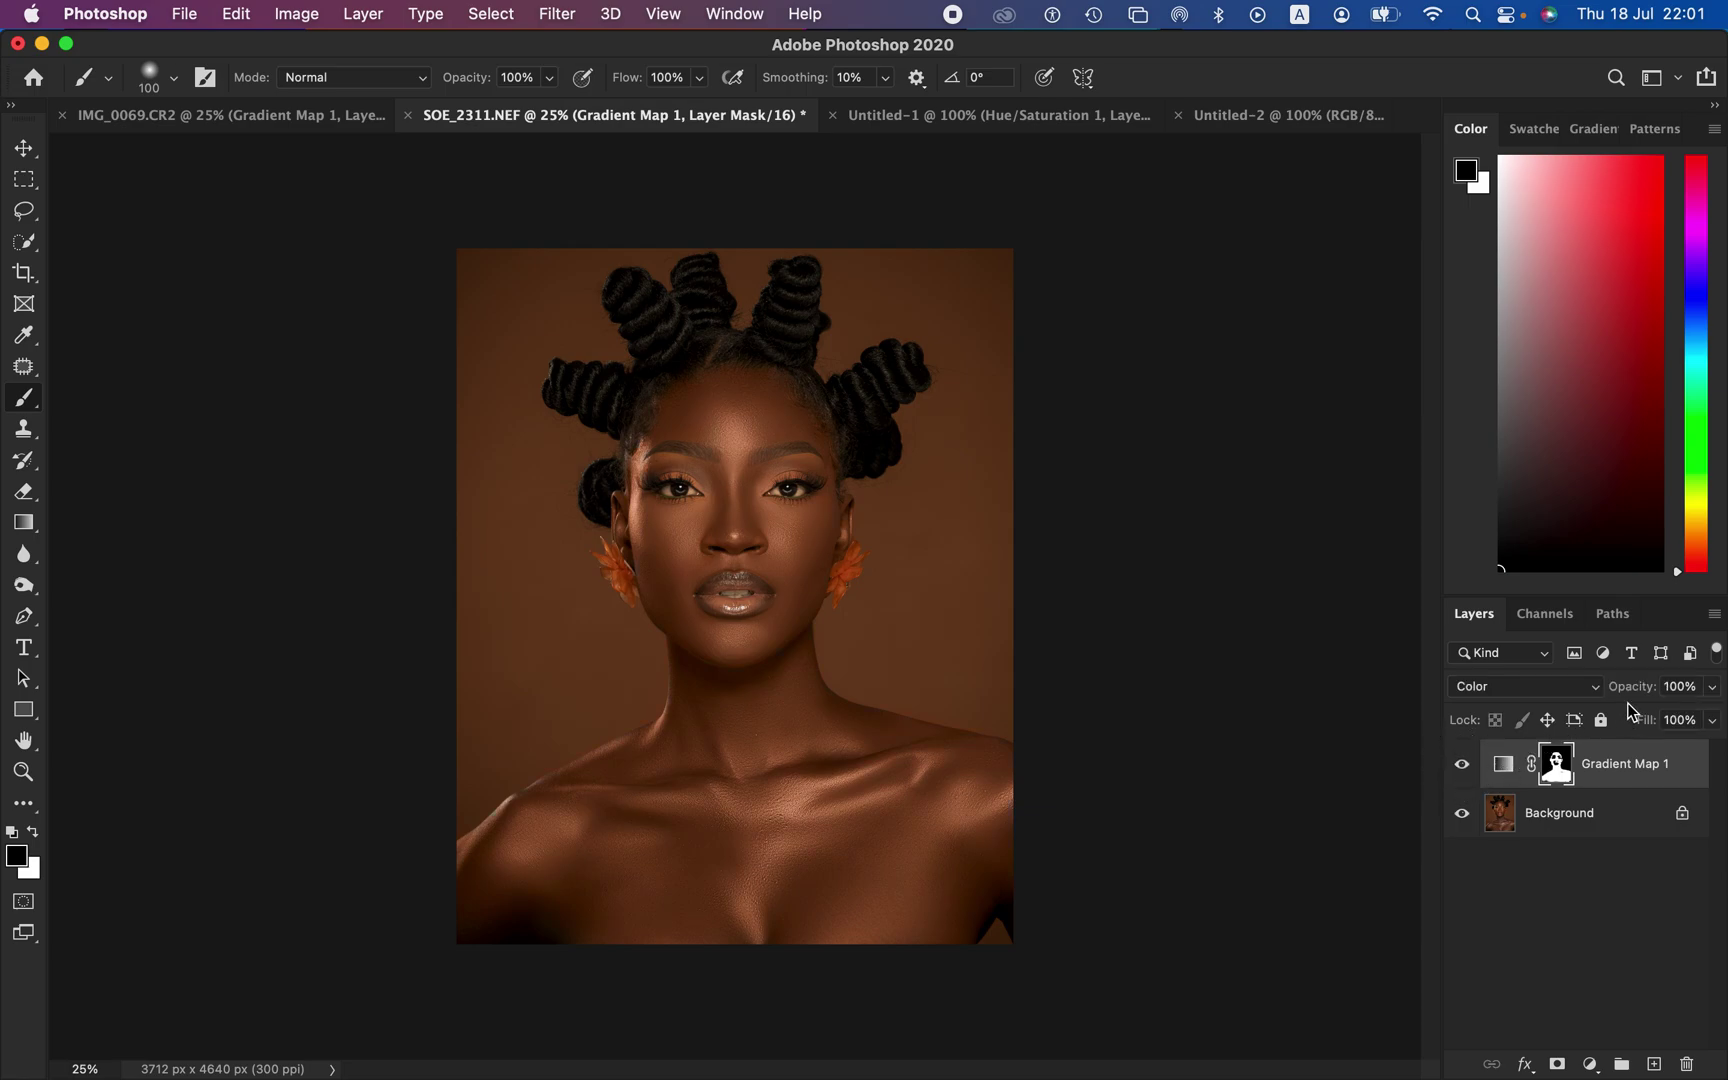
left_click_drag(1637, 700, 1634, 698)
Step: Add a Black & White adjustment layer blending in Multiply at 9% opacity
left_click(1590, 1064)
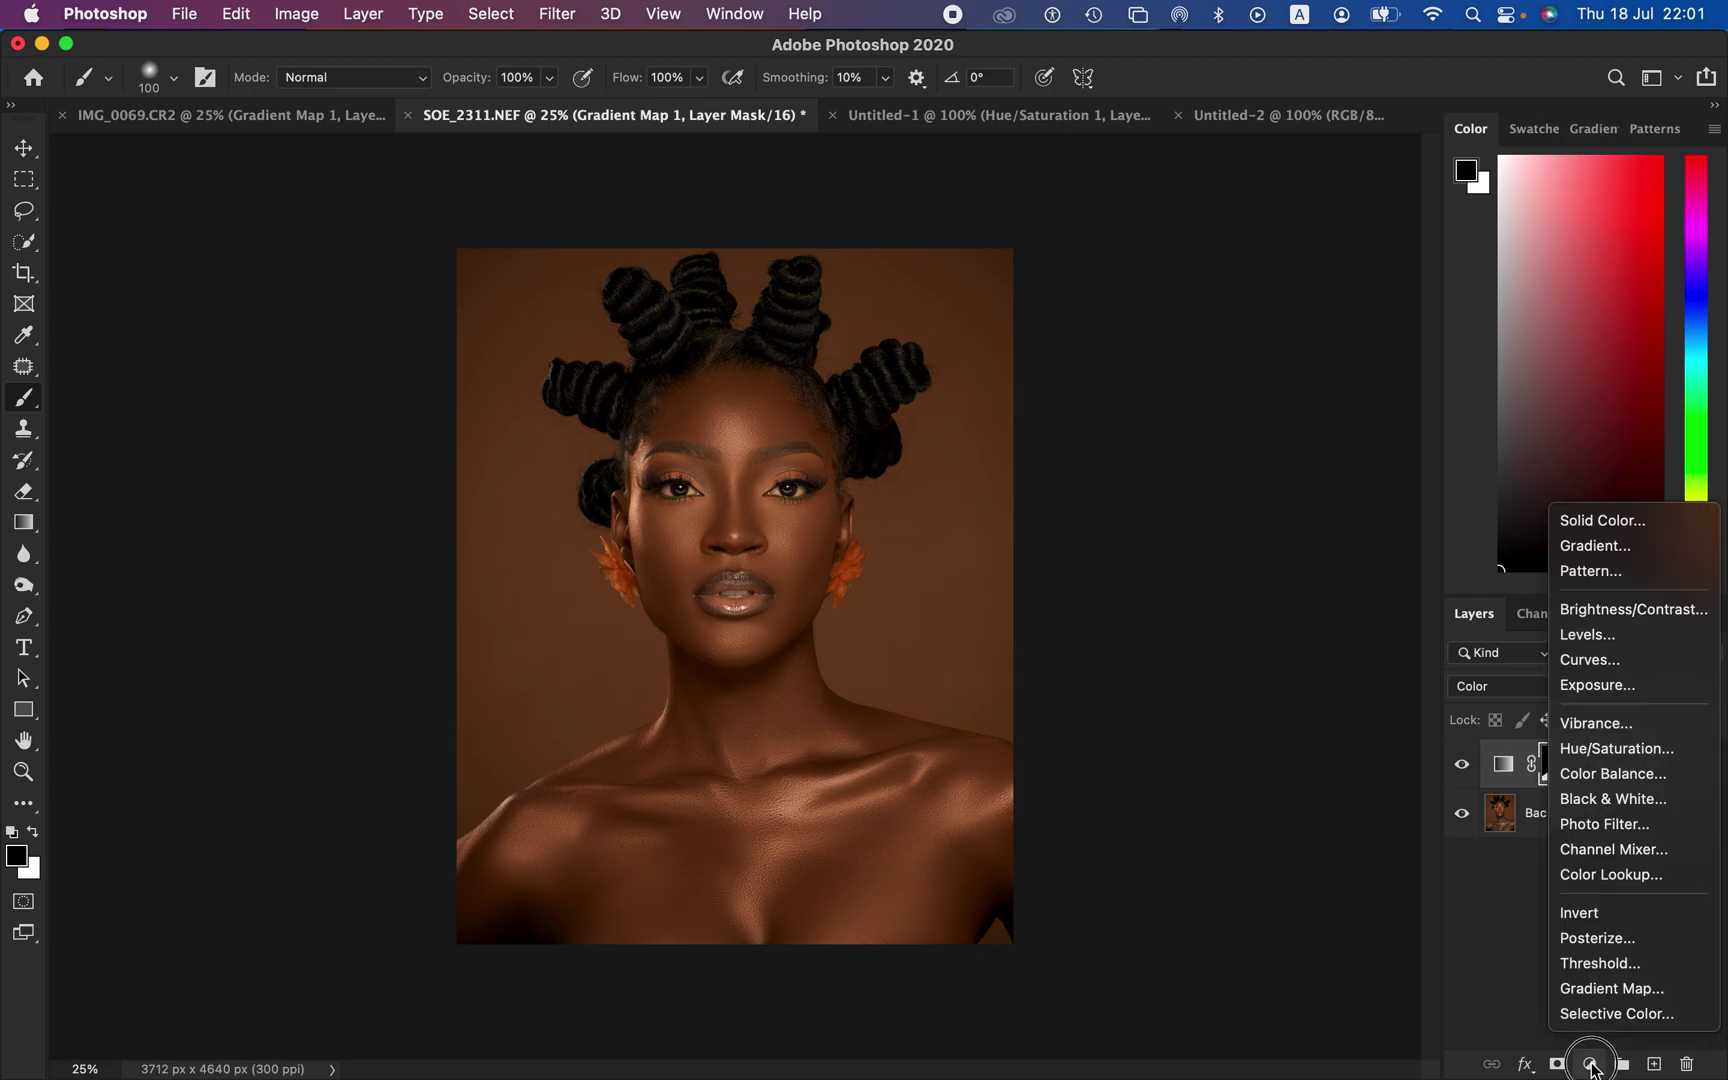
left_click(1601, 800)
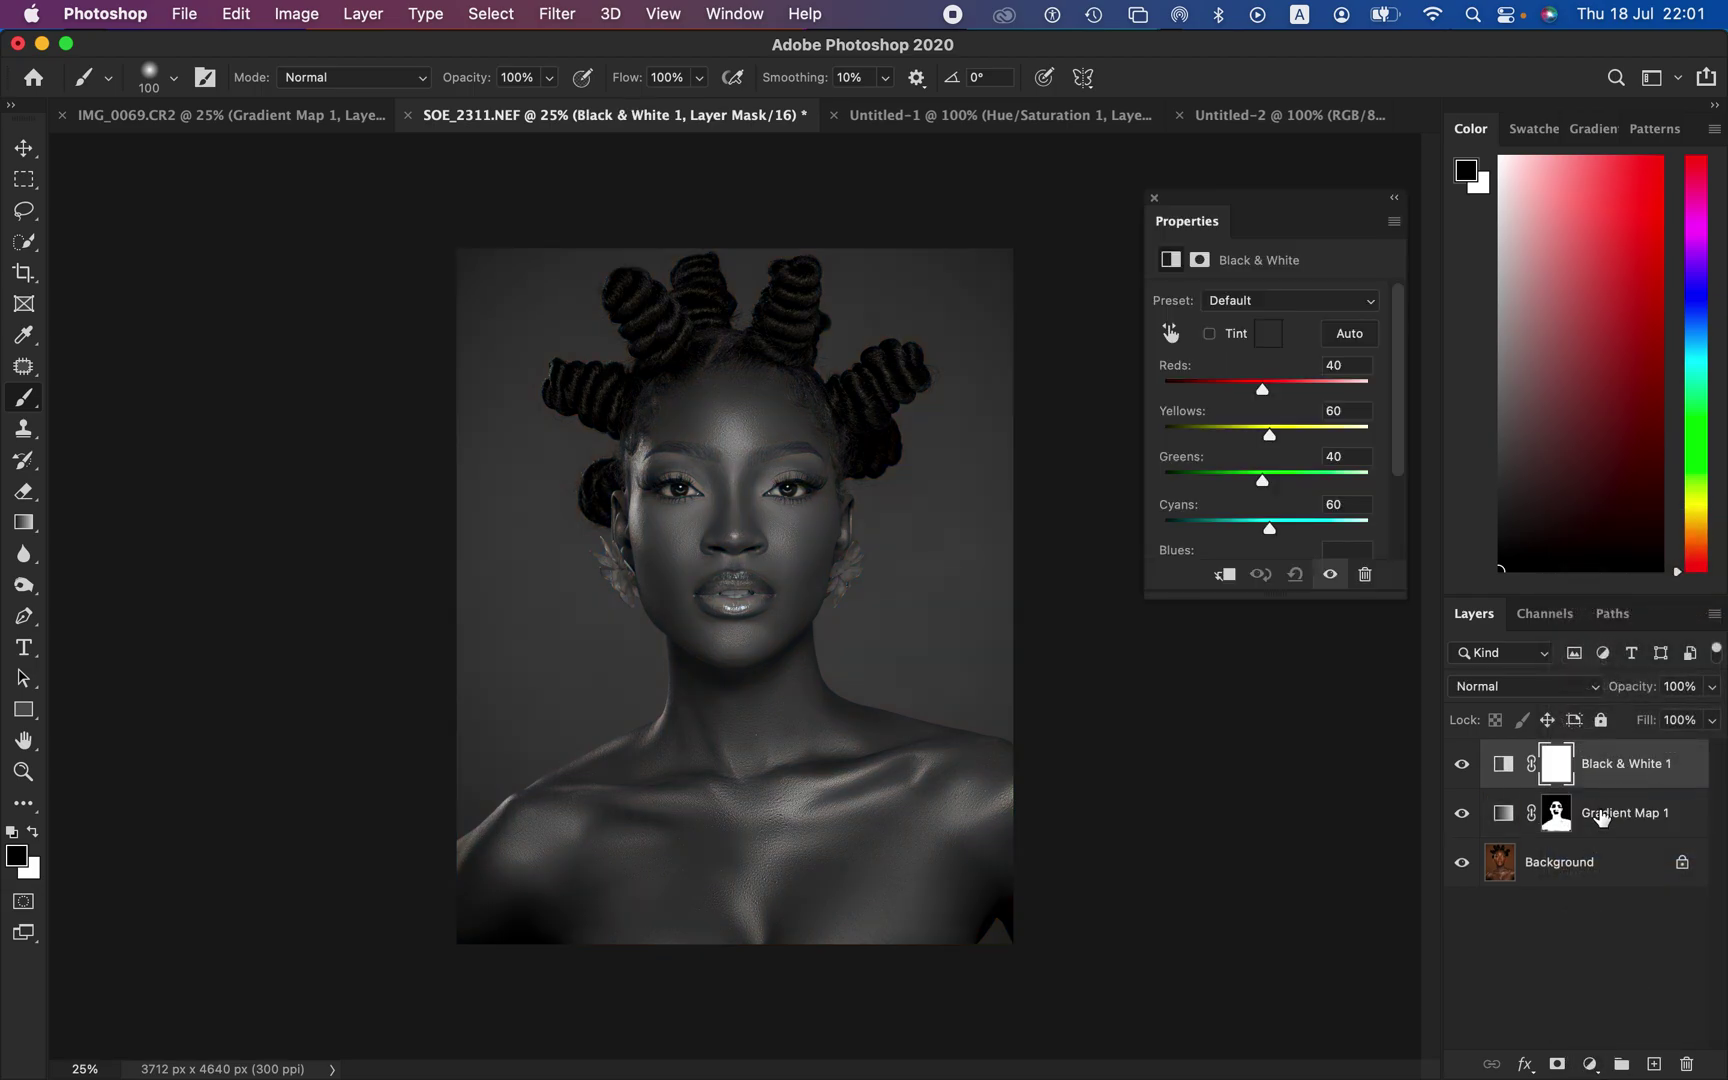
left_click(1527, 697)
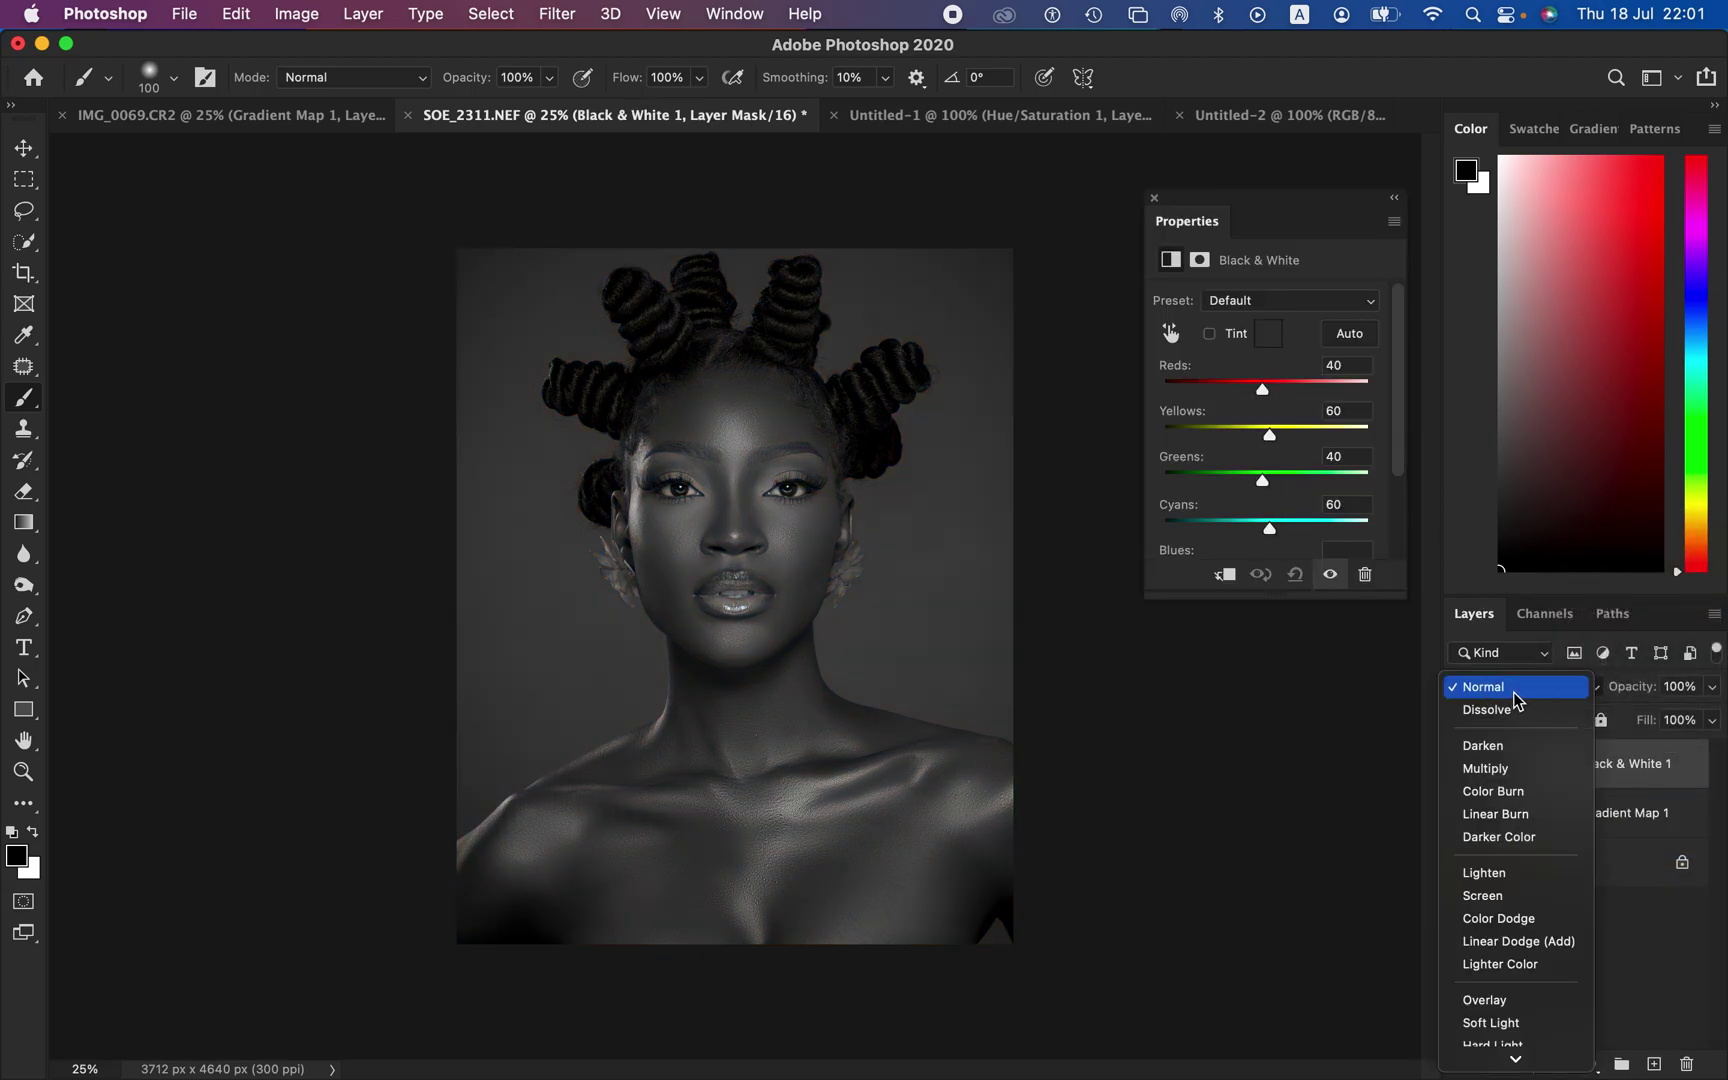
left_click(1545, 770)
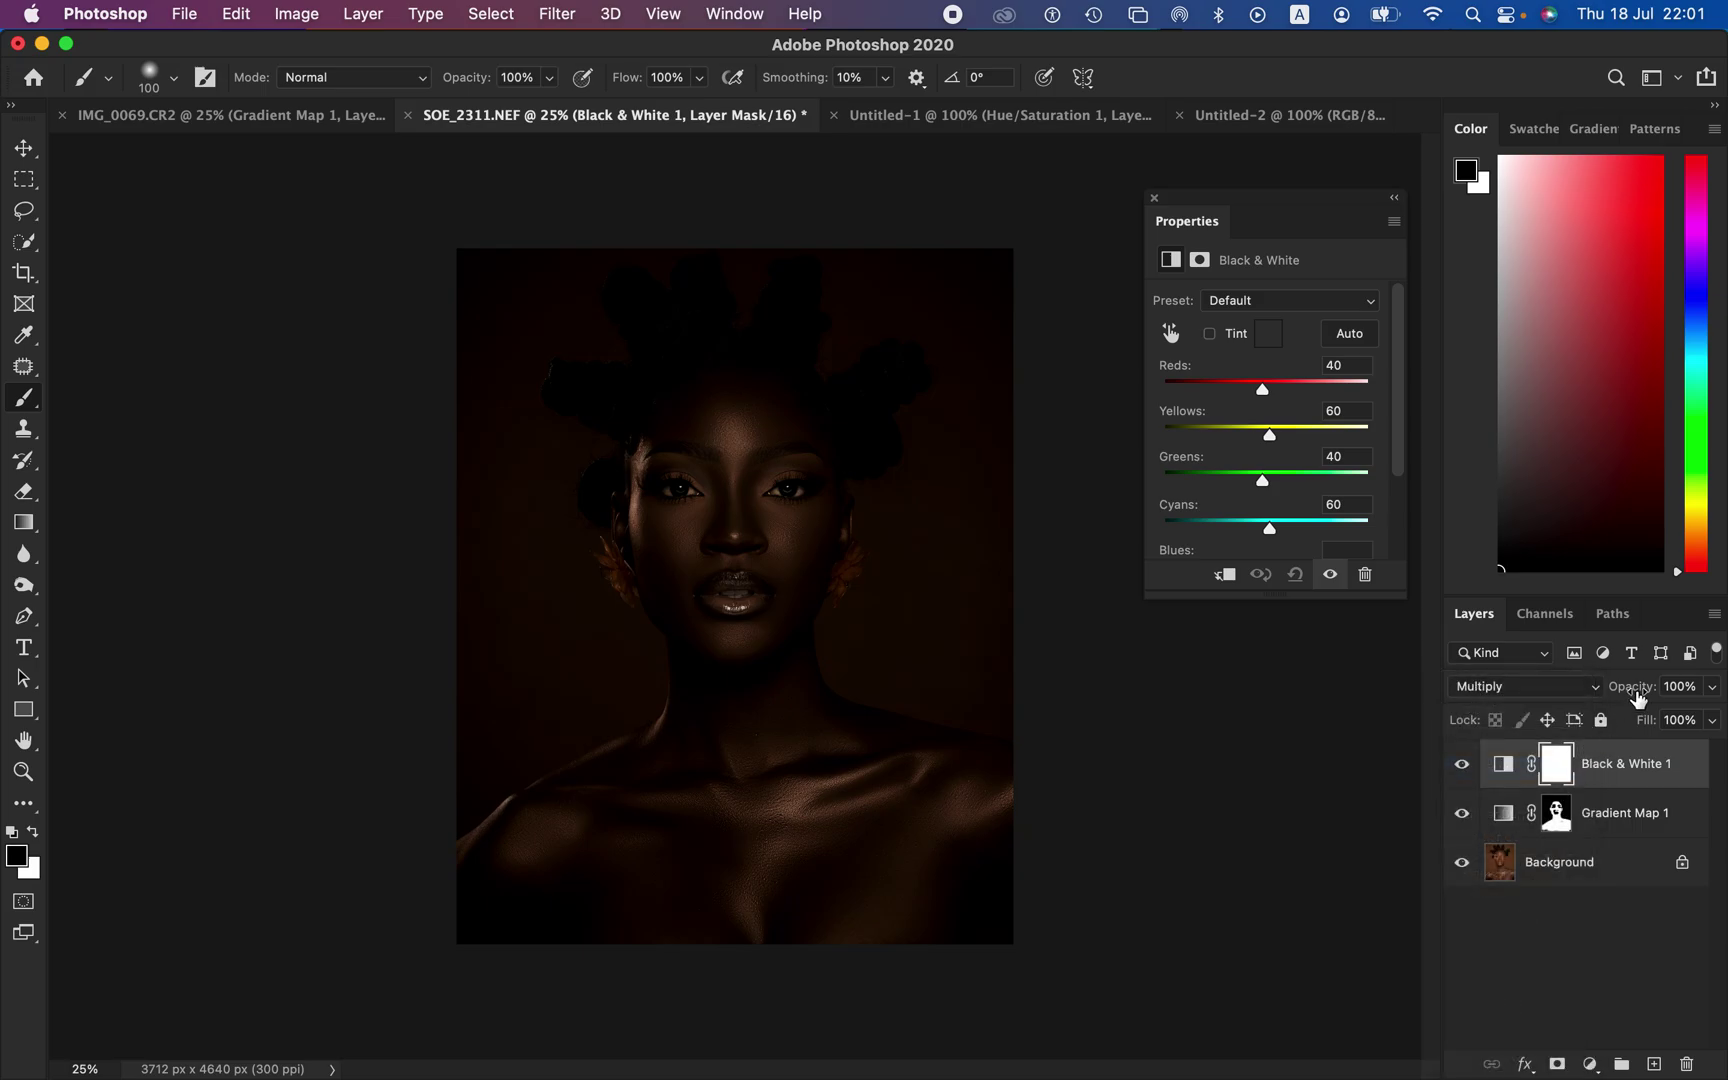
left_click_drag(1635, 688, 1531, 703)
left_click_drag(1635, 697, 1609, 718)
left_click(1712, 688)
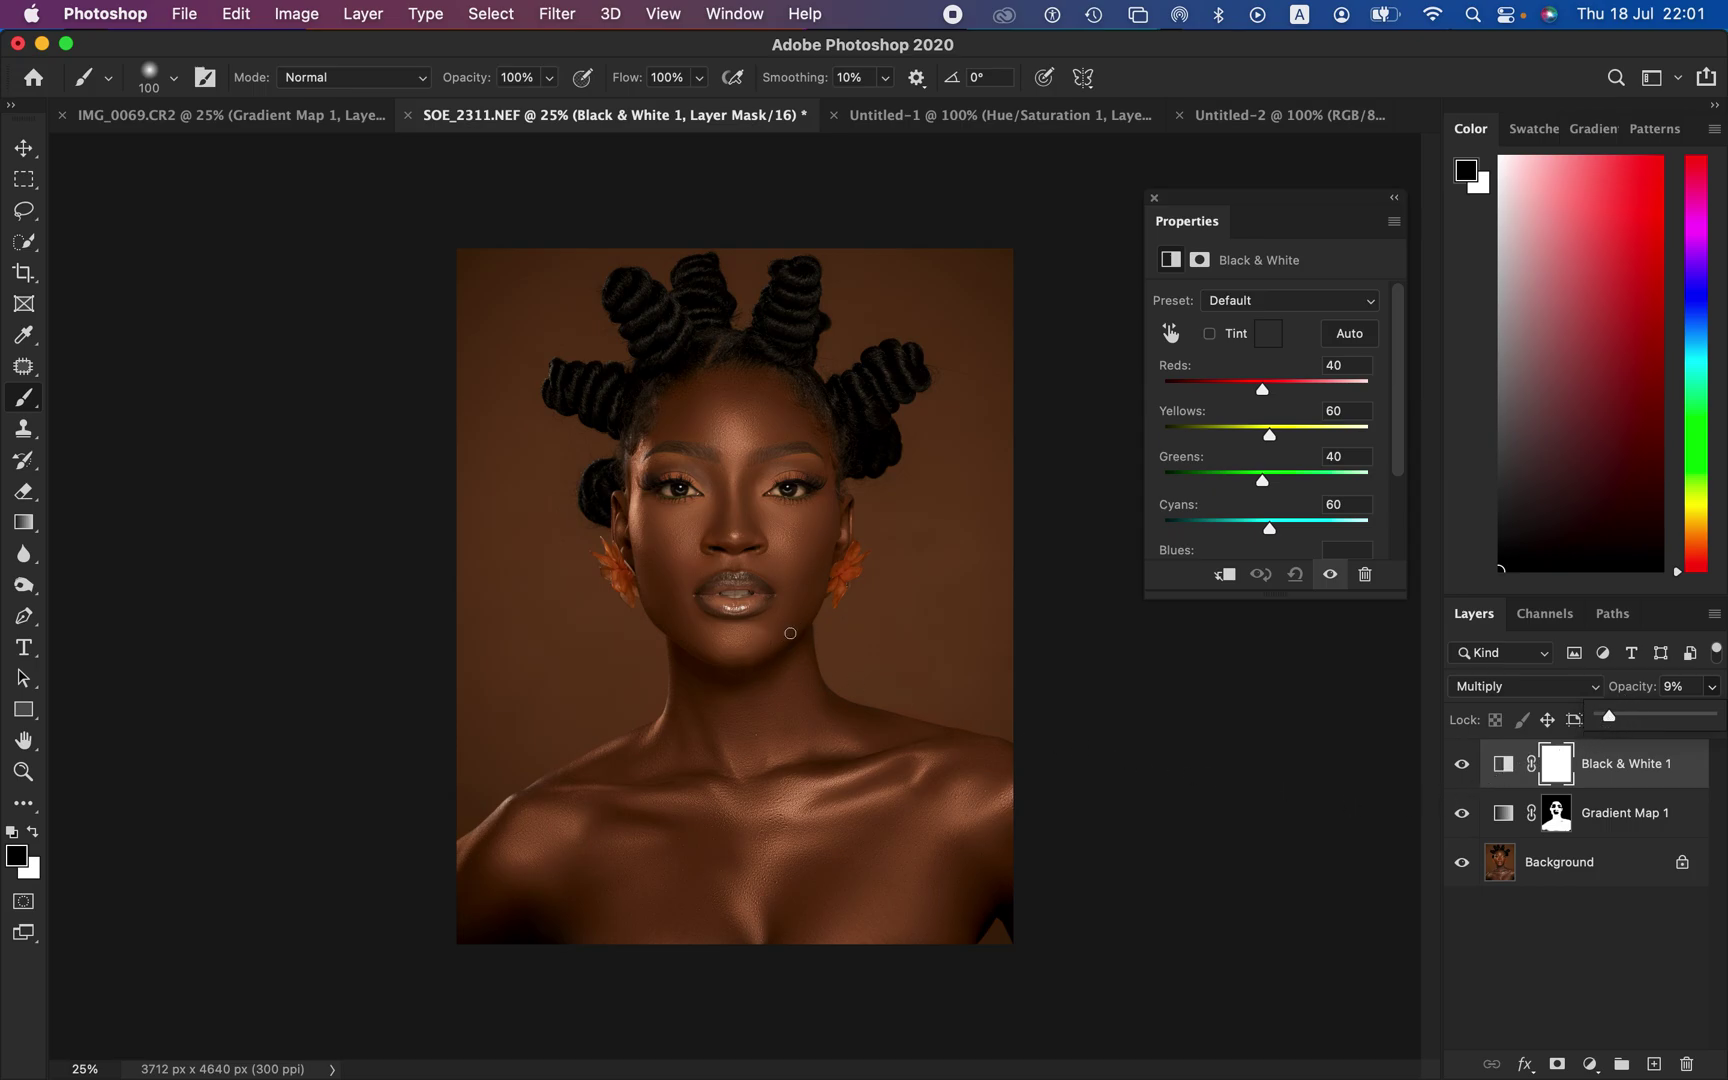
left_click(1589, 1066)
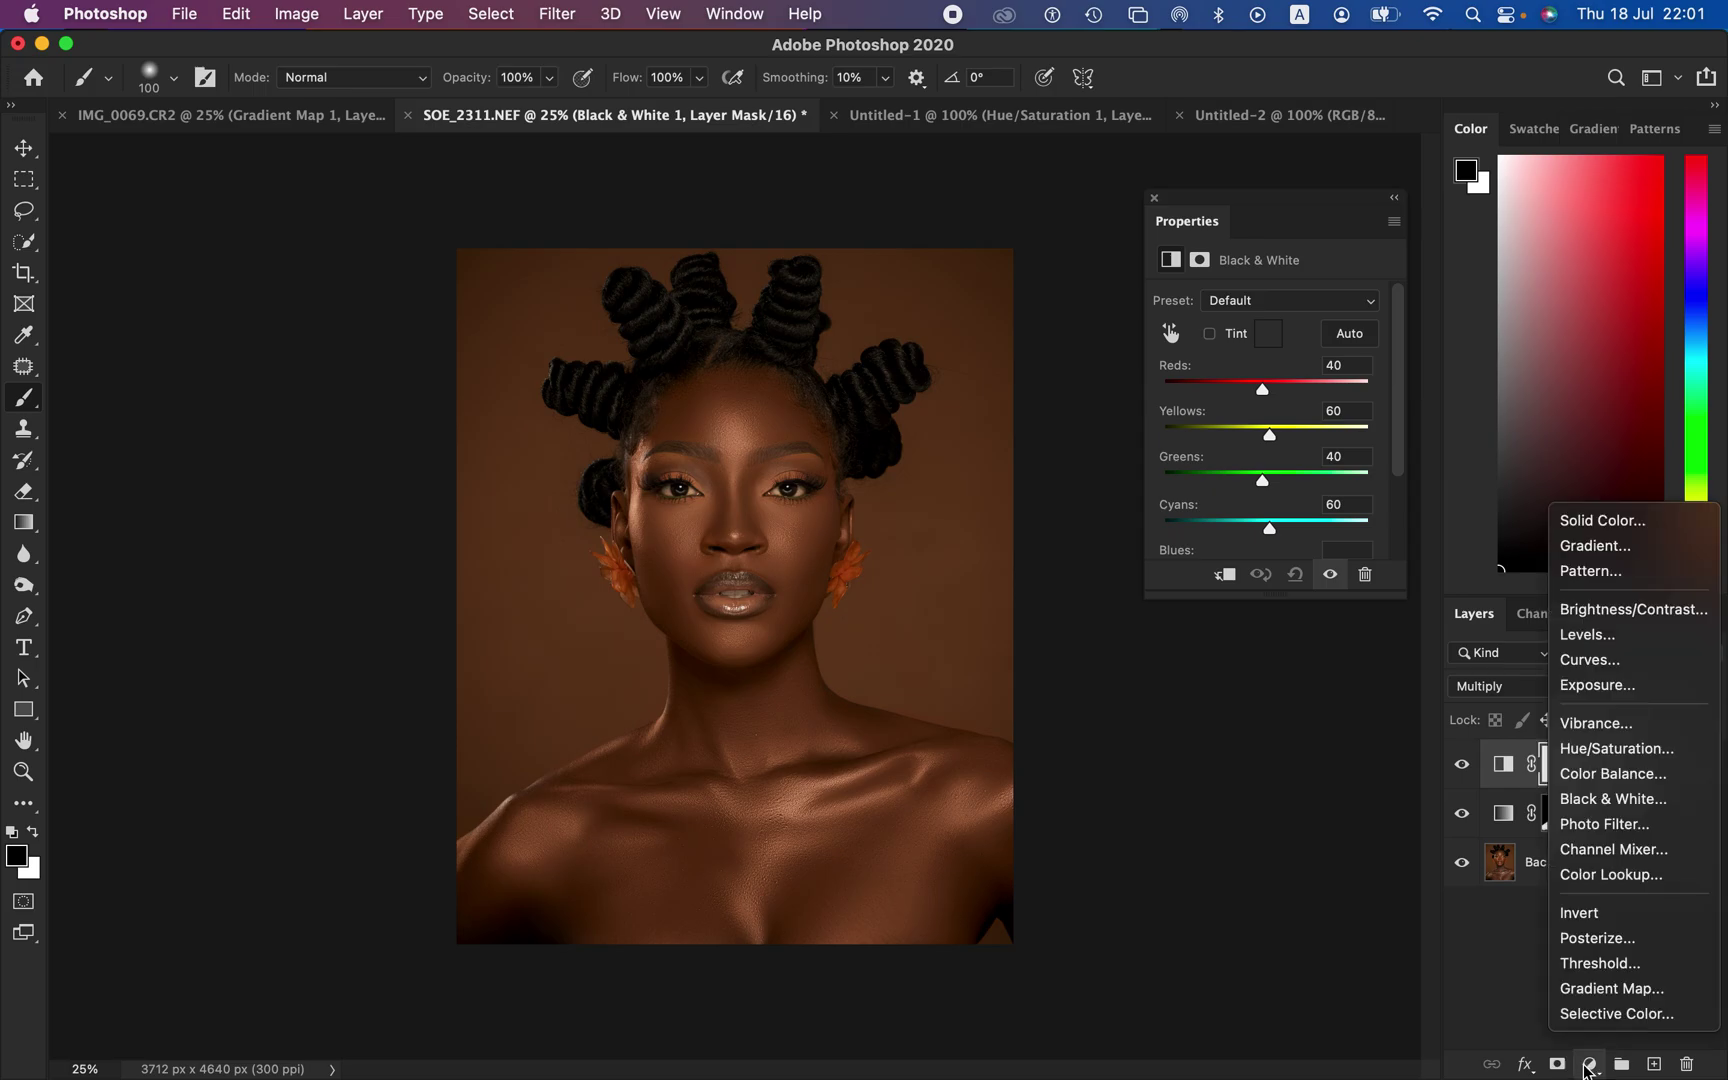
Step: Add a Selective Color layer and shift its Neutrals slightly away from cyan
left_click(1600, 1013)
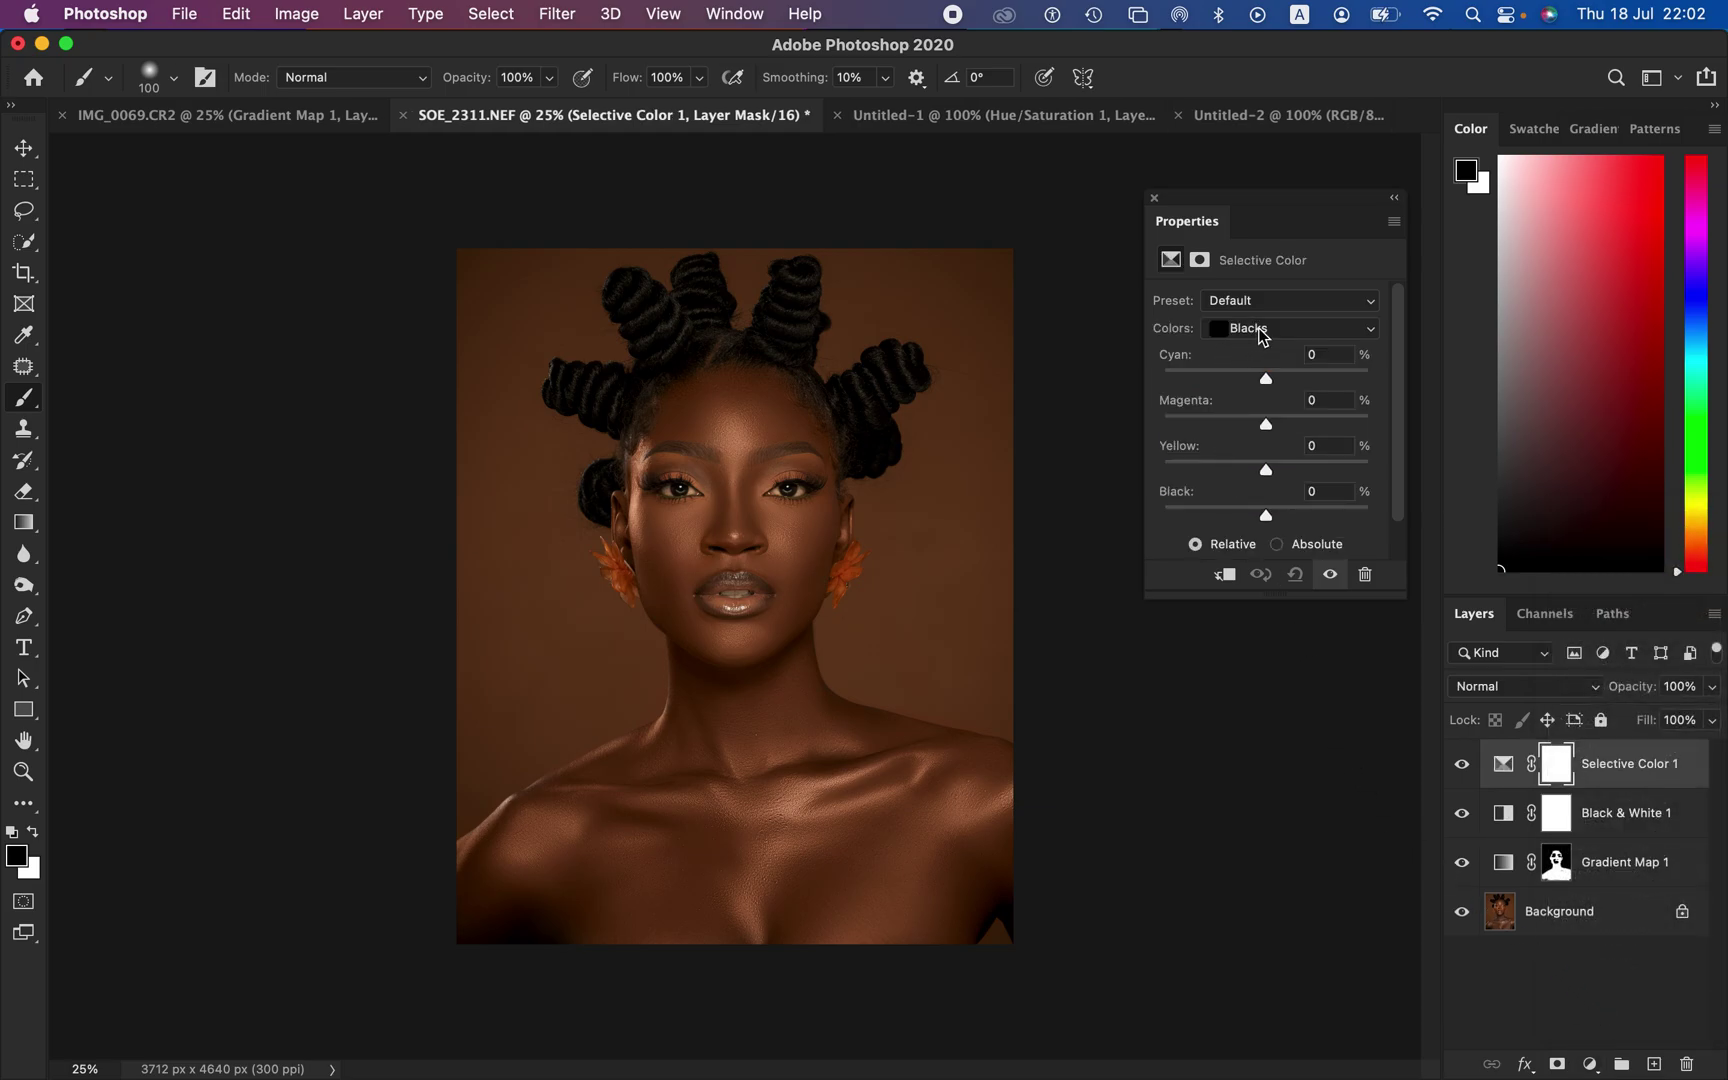
left_click(1266, 334)
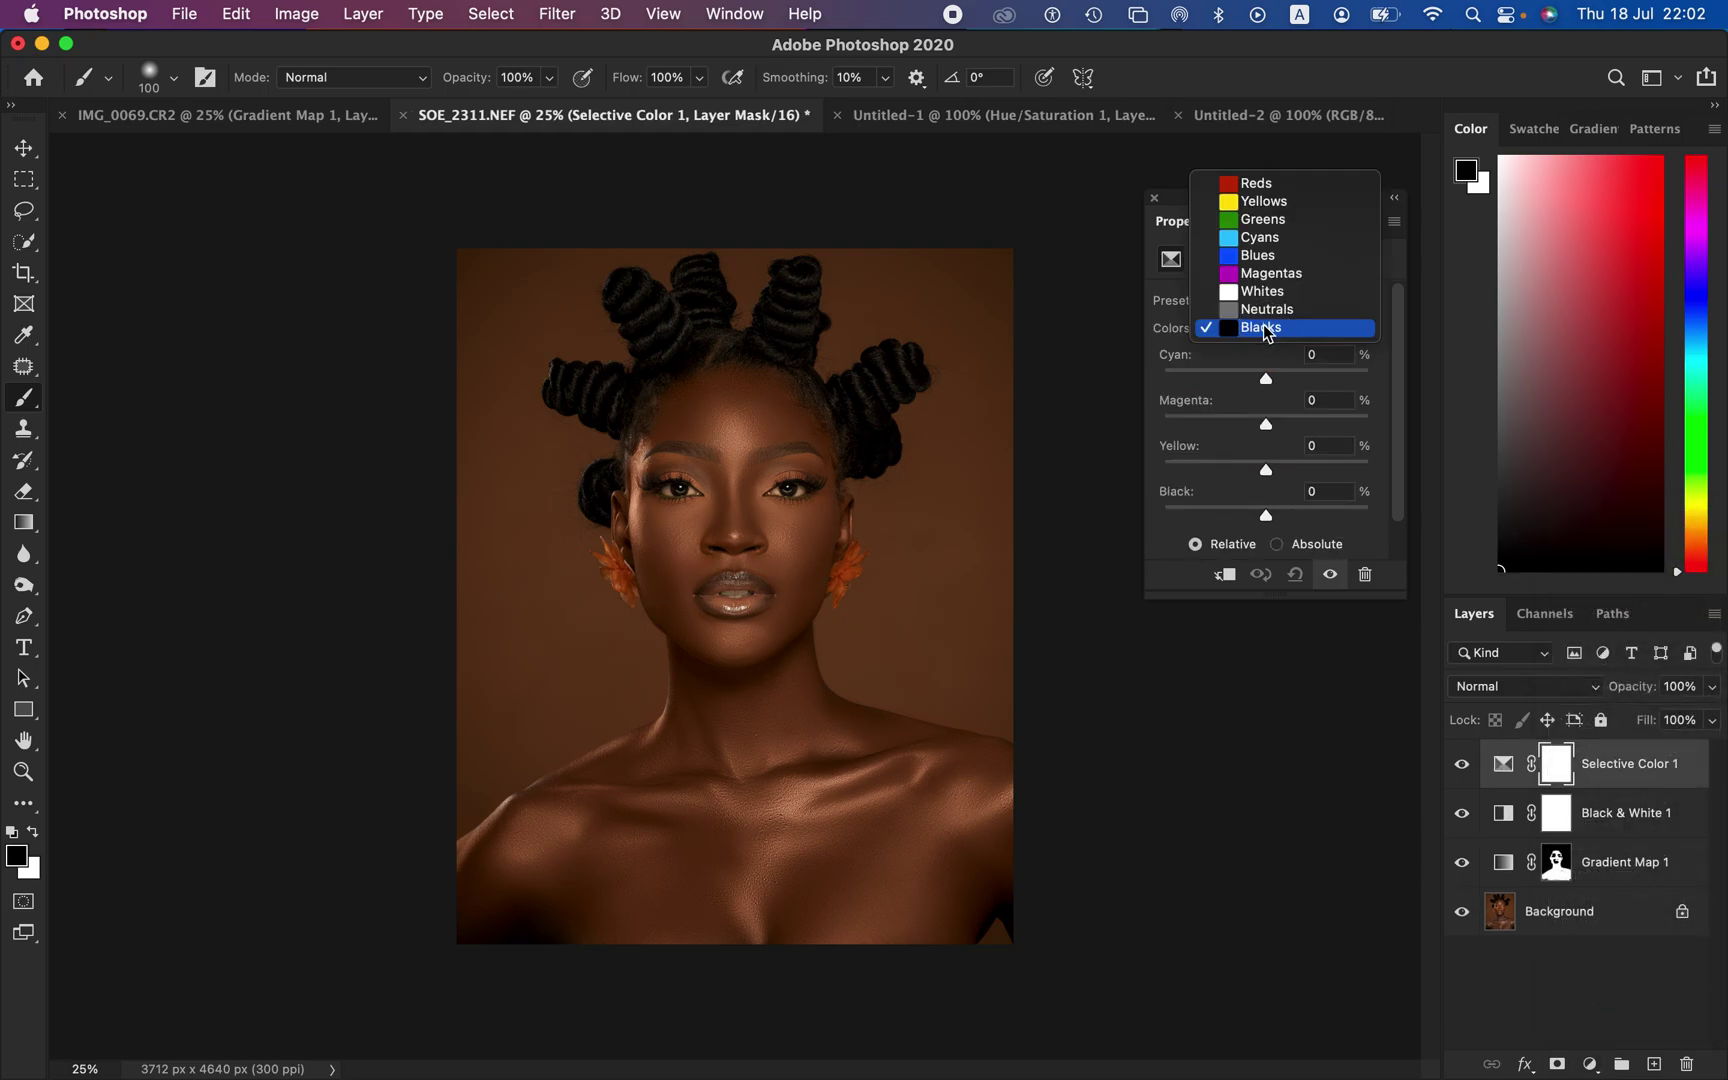
left_click(1264, 310)
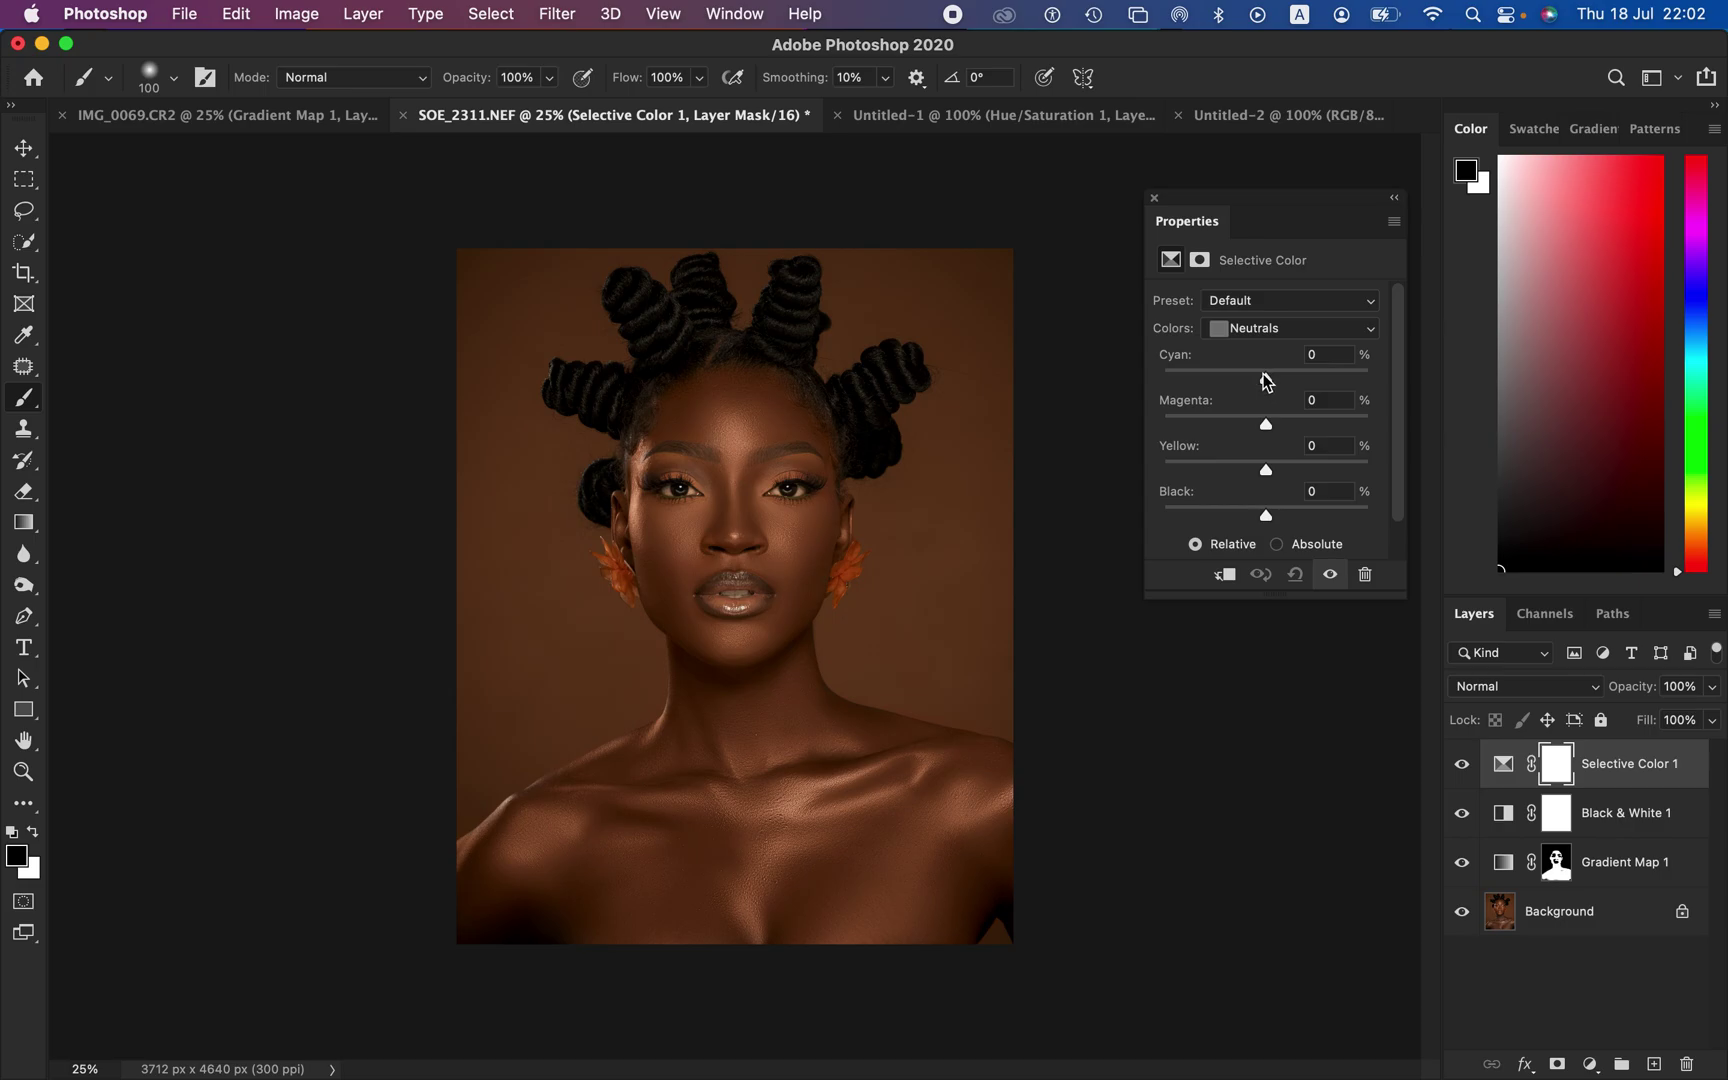
mouse_move(1268, 378)
left_mouse_down()
mouse_move(1284, 378)
mouse_move(1250, 389)
mouse_move(1315, 376)
mouse_move(1196, 389)
mouse_move(1268, 393)
left_mouse_up()
left_click_drag(1268, 392, 1267, 390)
Step: Set the Selective Color Blacks range to Yellow -6 and Black +2
left_click(1280, 328)
left_click(1268, 351)
left_click_drag(1268, 518, 1263, 475)
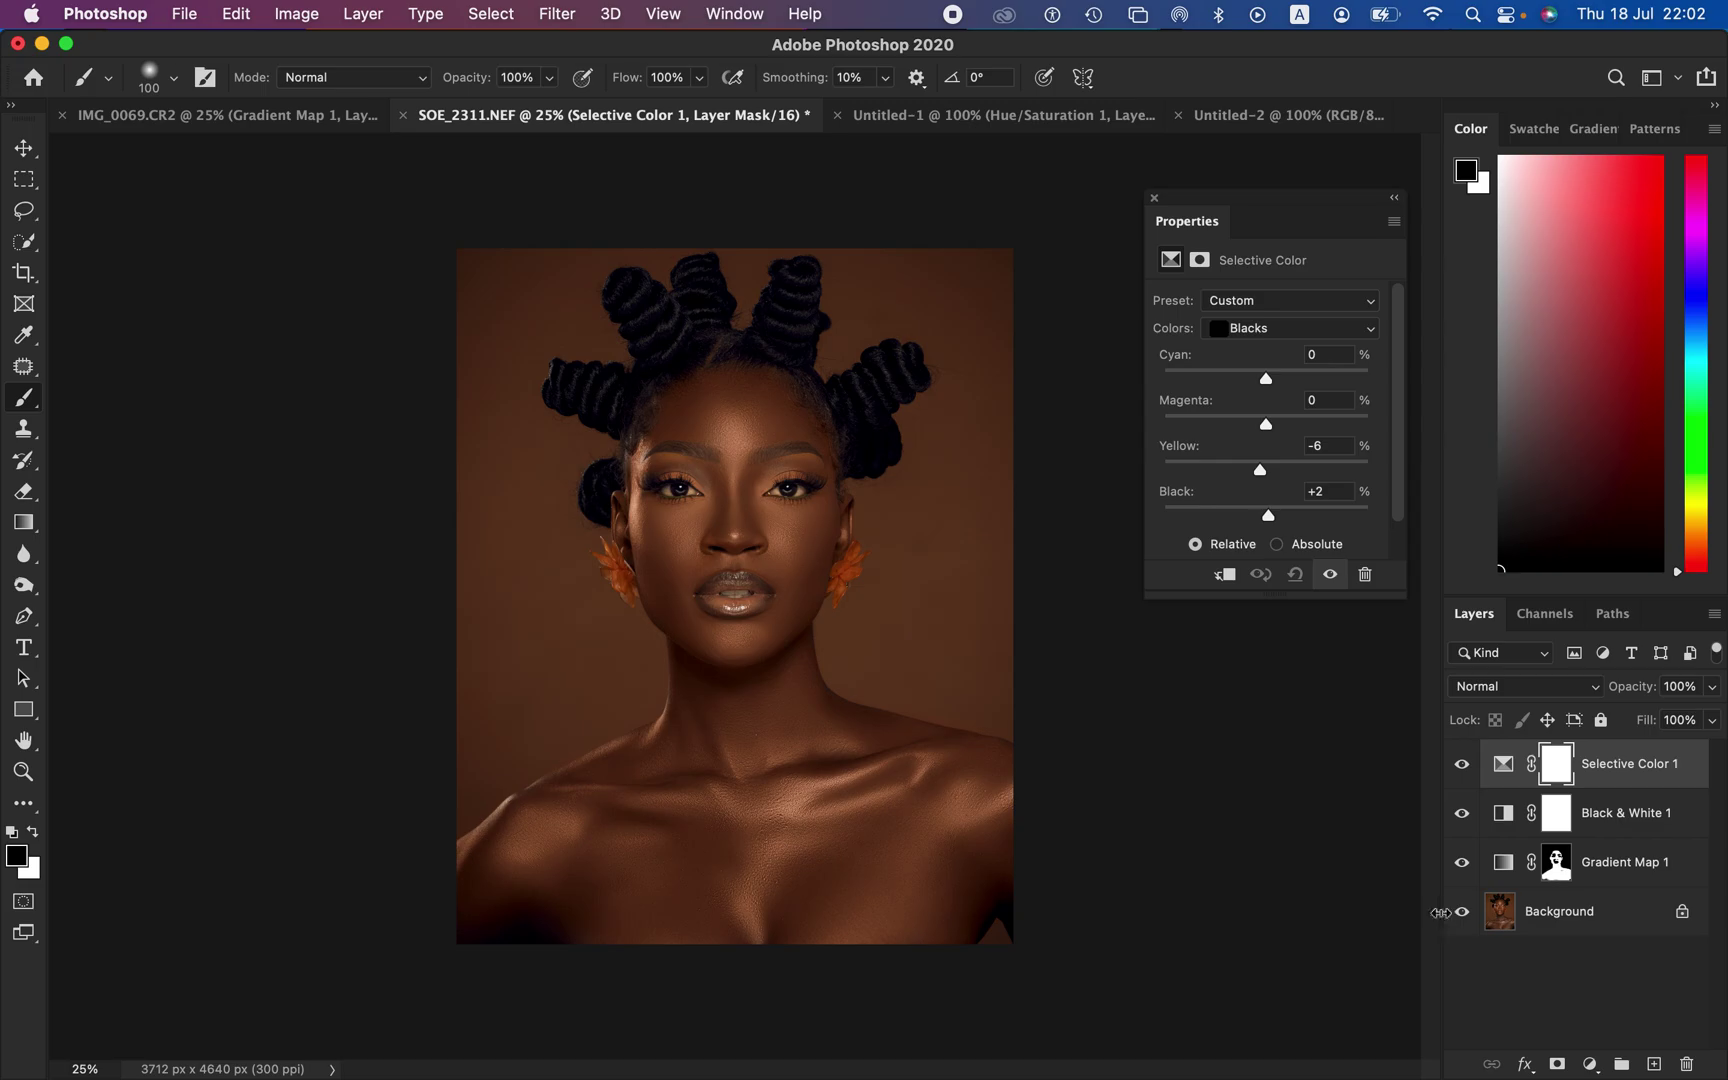
Step: Toggle the adjustments off and on to compare with the original, then close Properties
left_click(1461, 912, "alt")
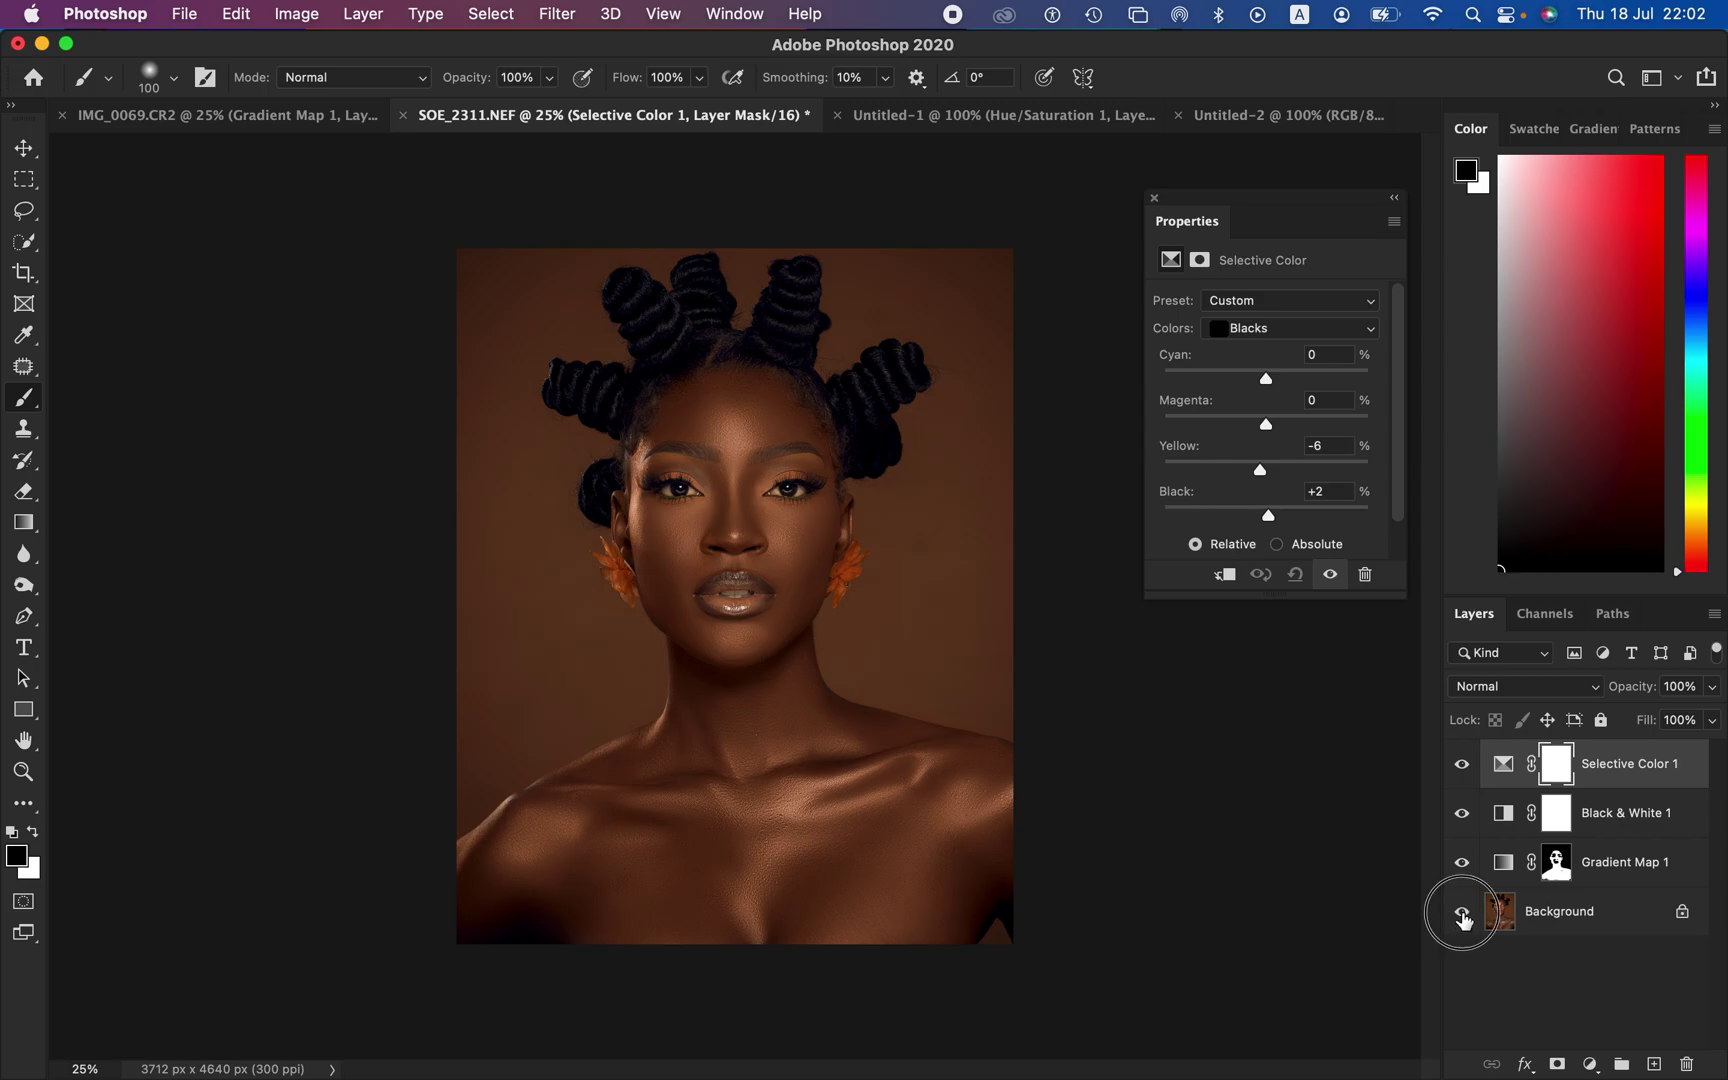
left_click(1462, 912, "alt")
left_click(1463, 912, "alt")
left_click(1463, 913, "alt")
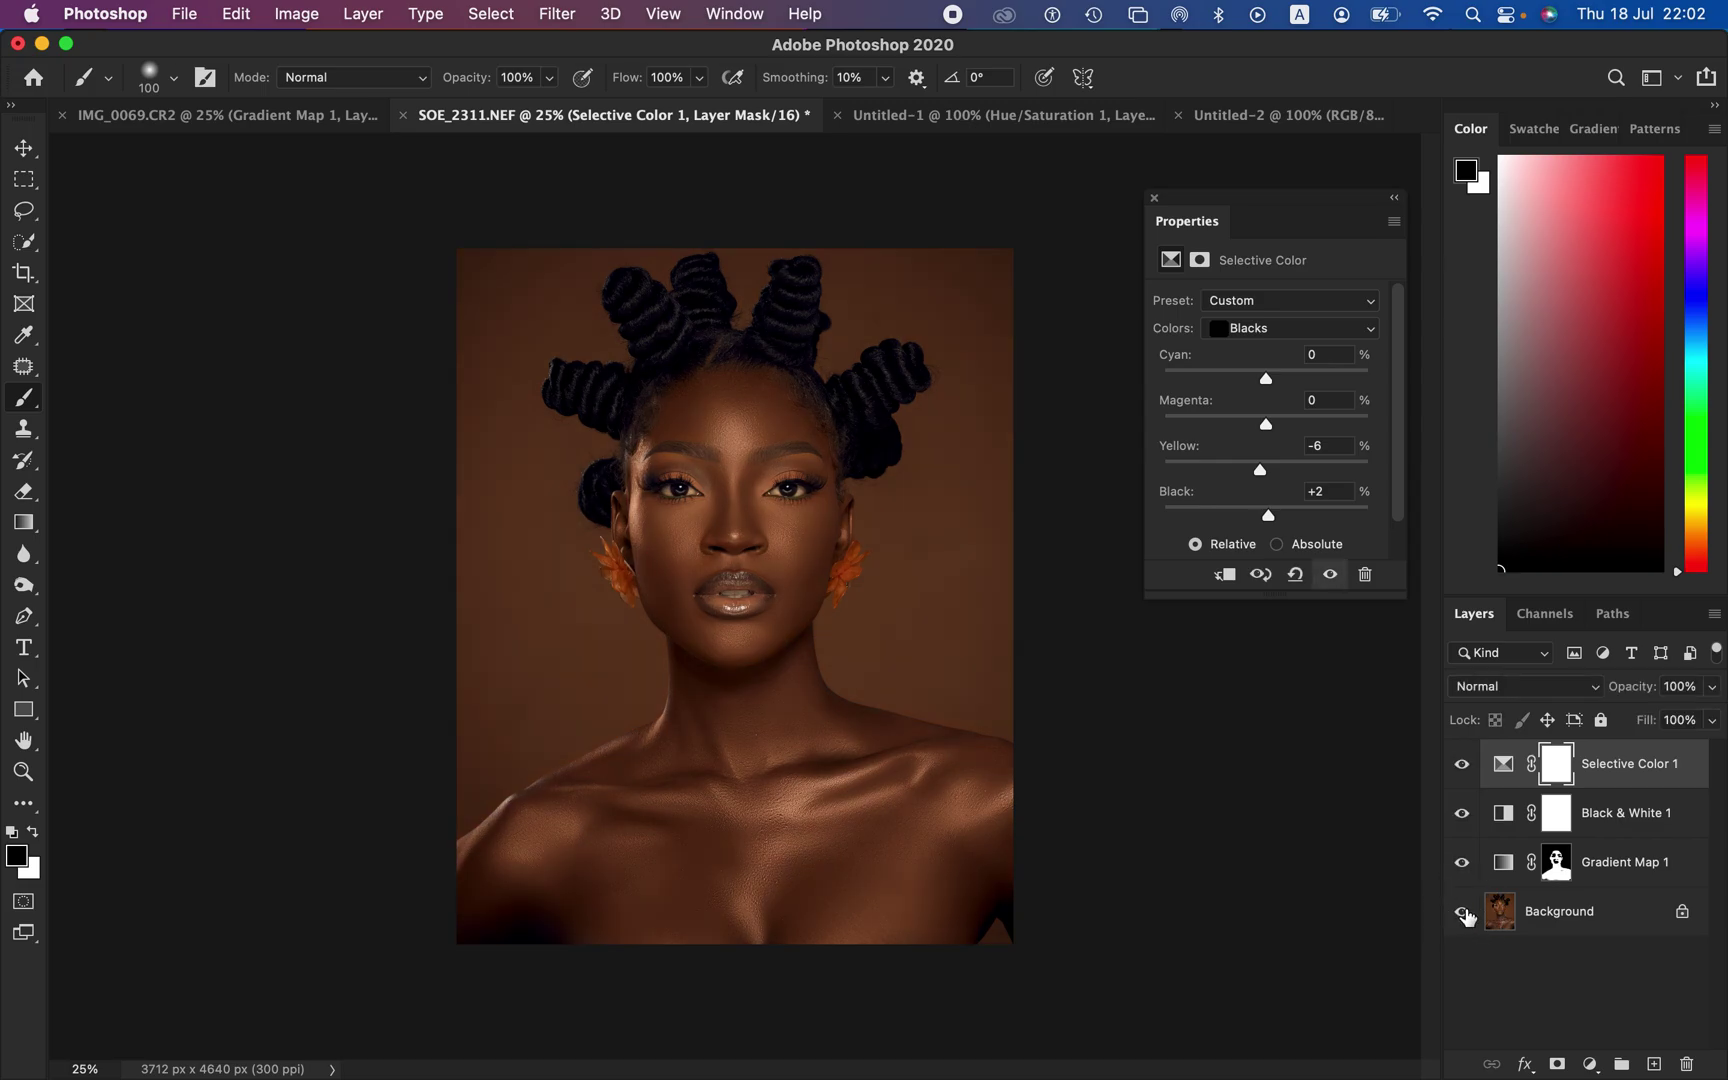
left_click(1464, 913, "alt")
left_click(1466, 914, "alt")
left_click(1460, 913, "alt")
left_click(1460, 913, "alt")
left_click(1154, 198)
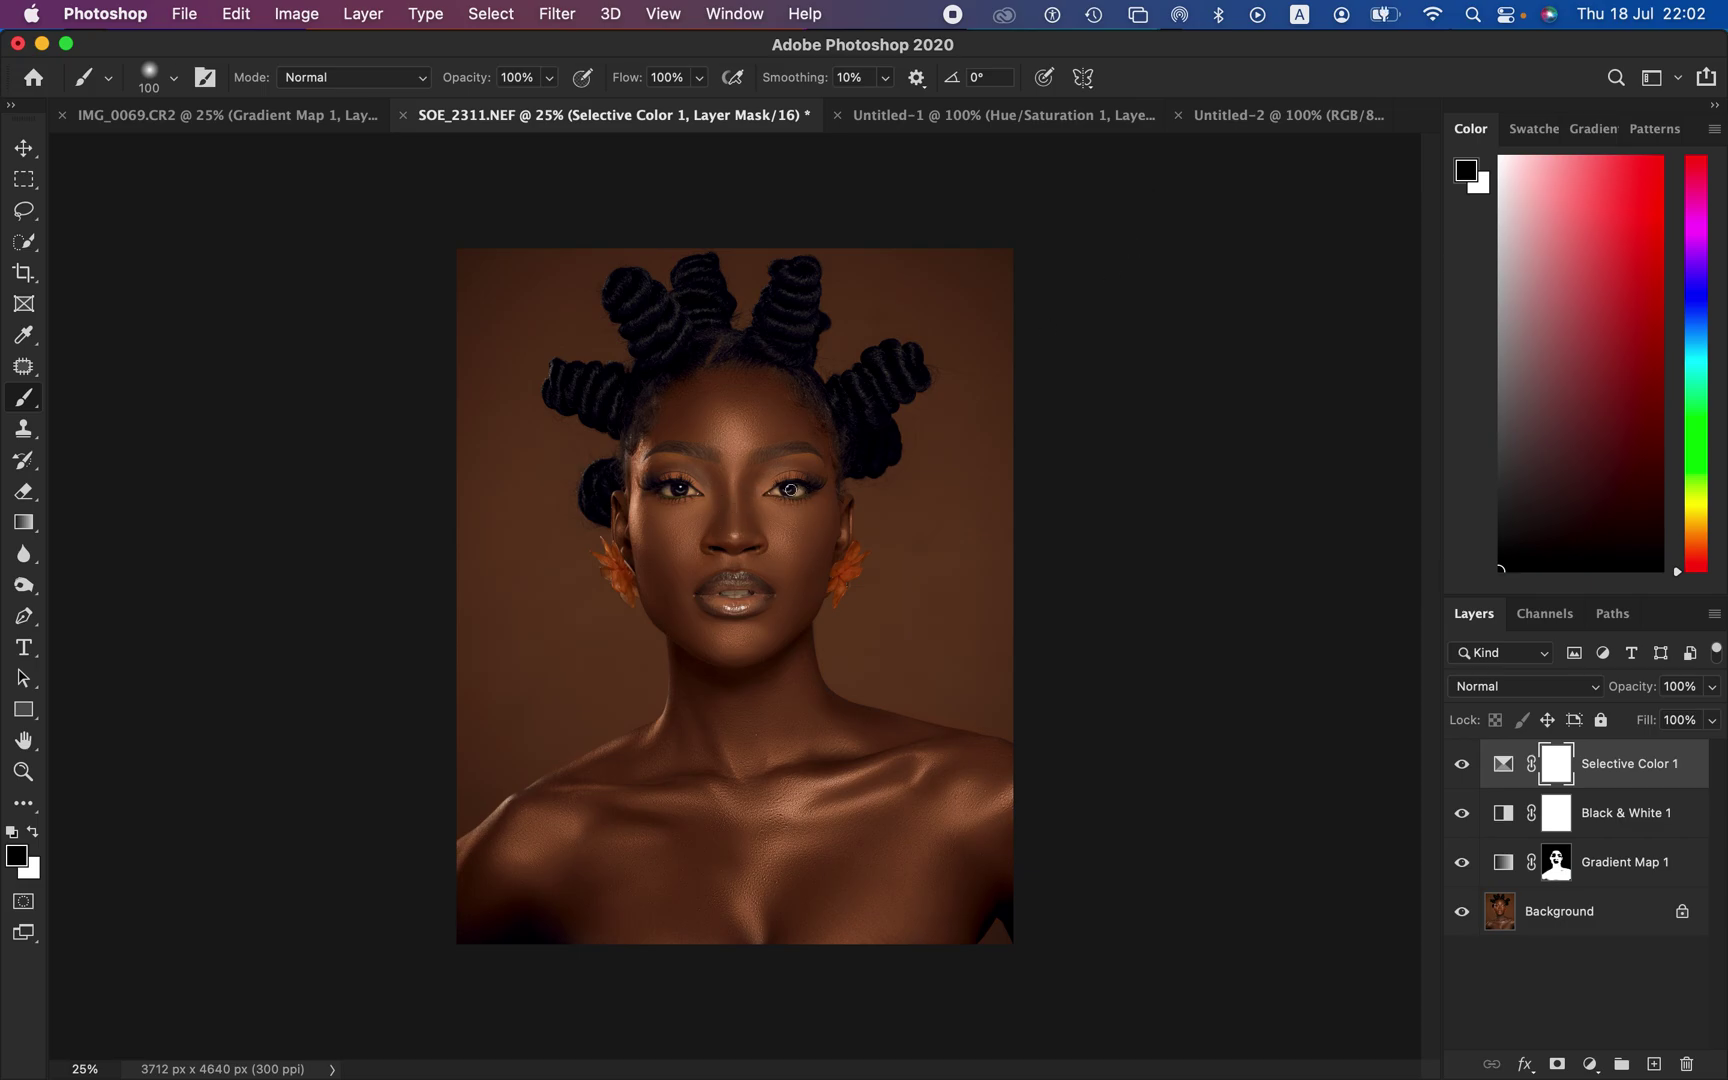
left_click(1590, 1064)
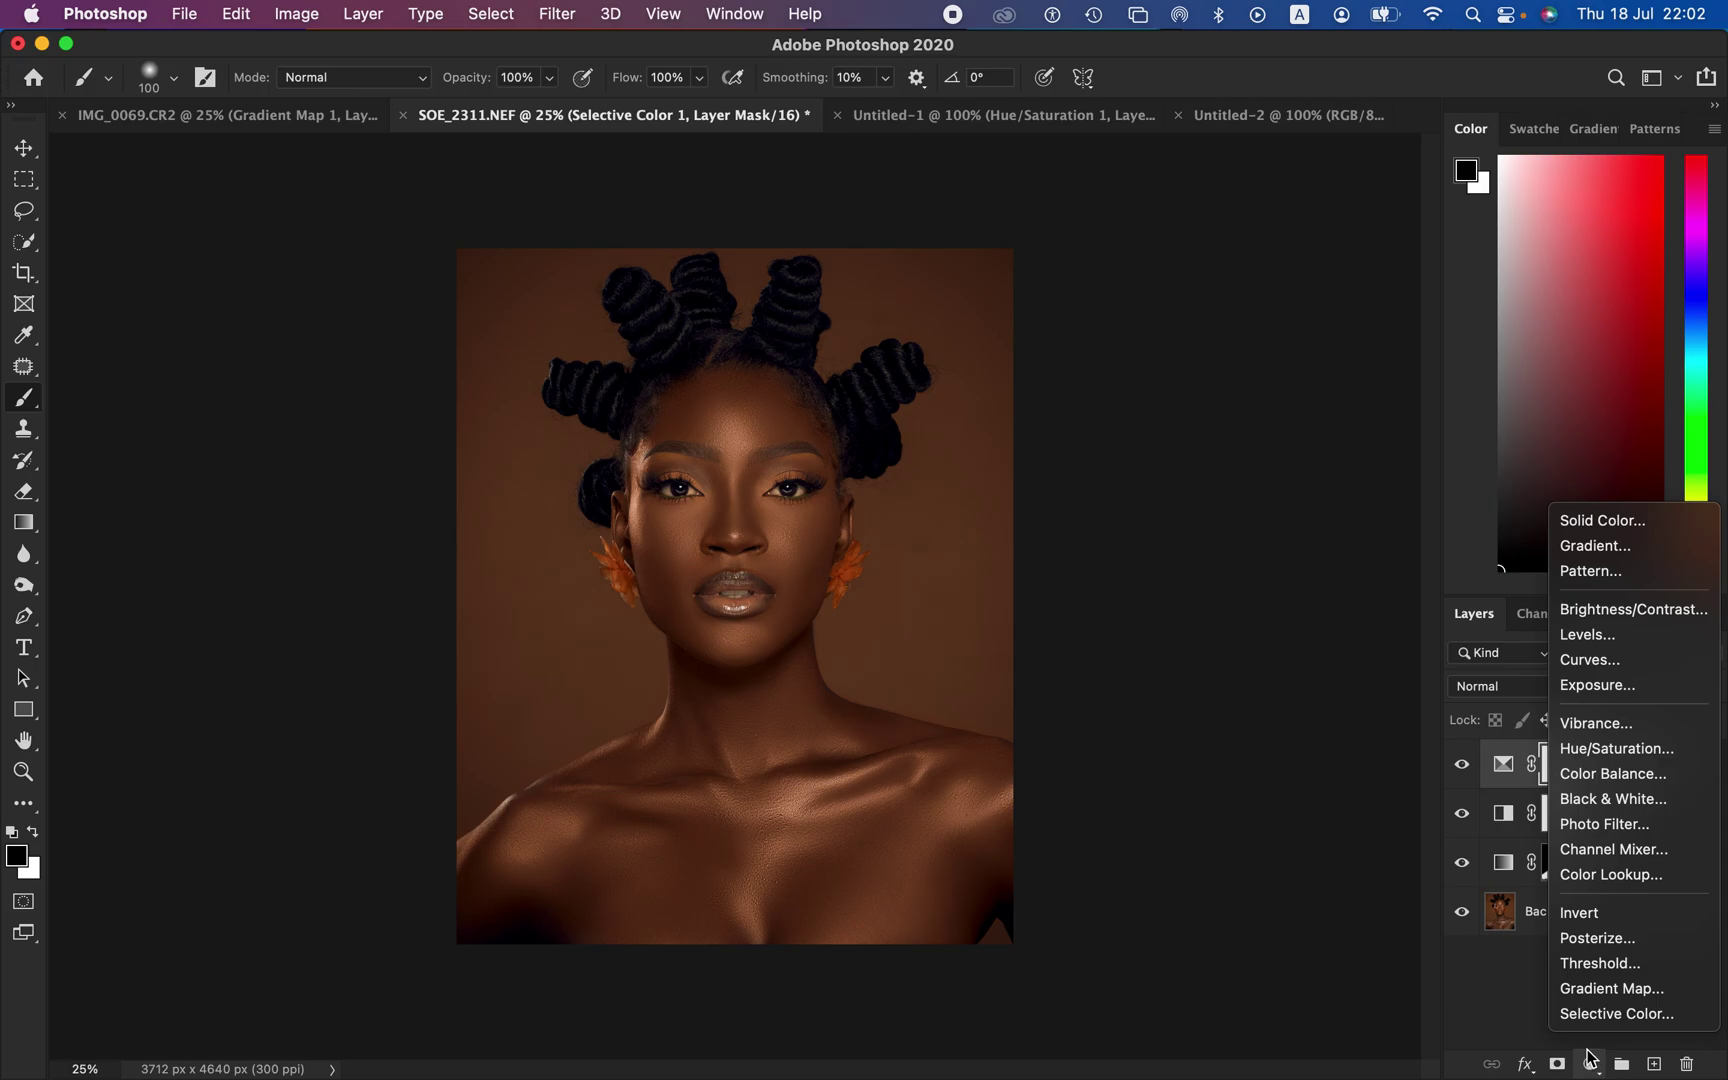
Step: Add a Hue/Saturation layer at Master Saturation -78 and invert its mask to black
left_click(1612, 750)
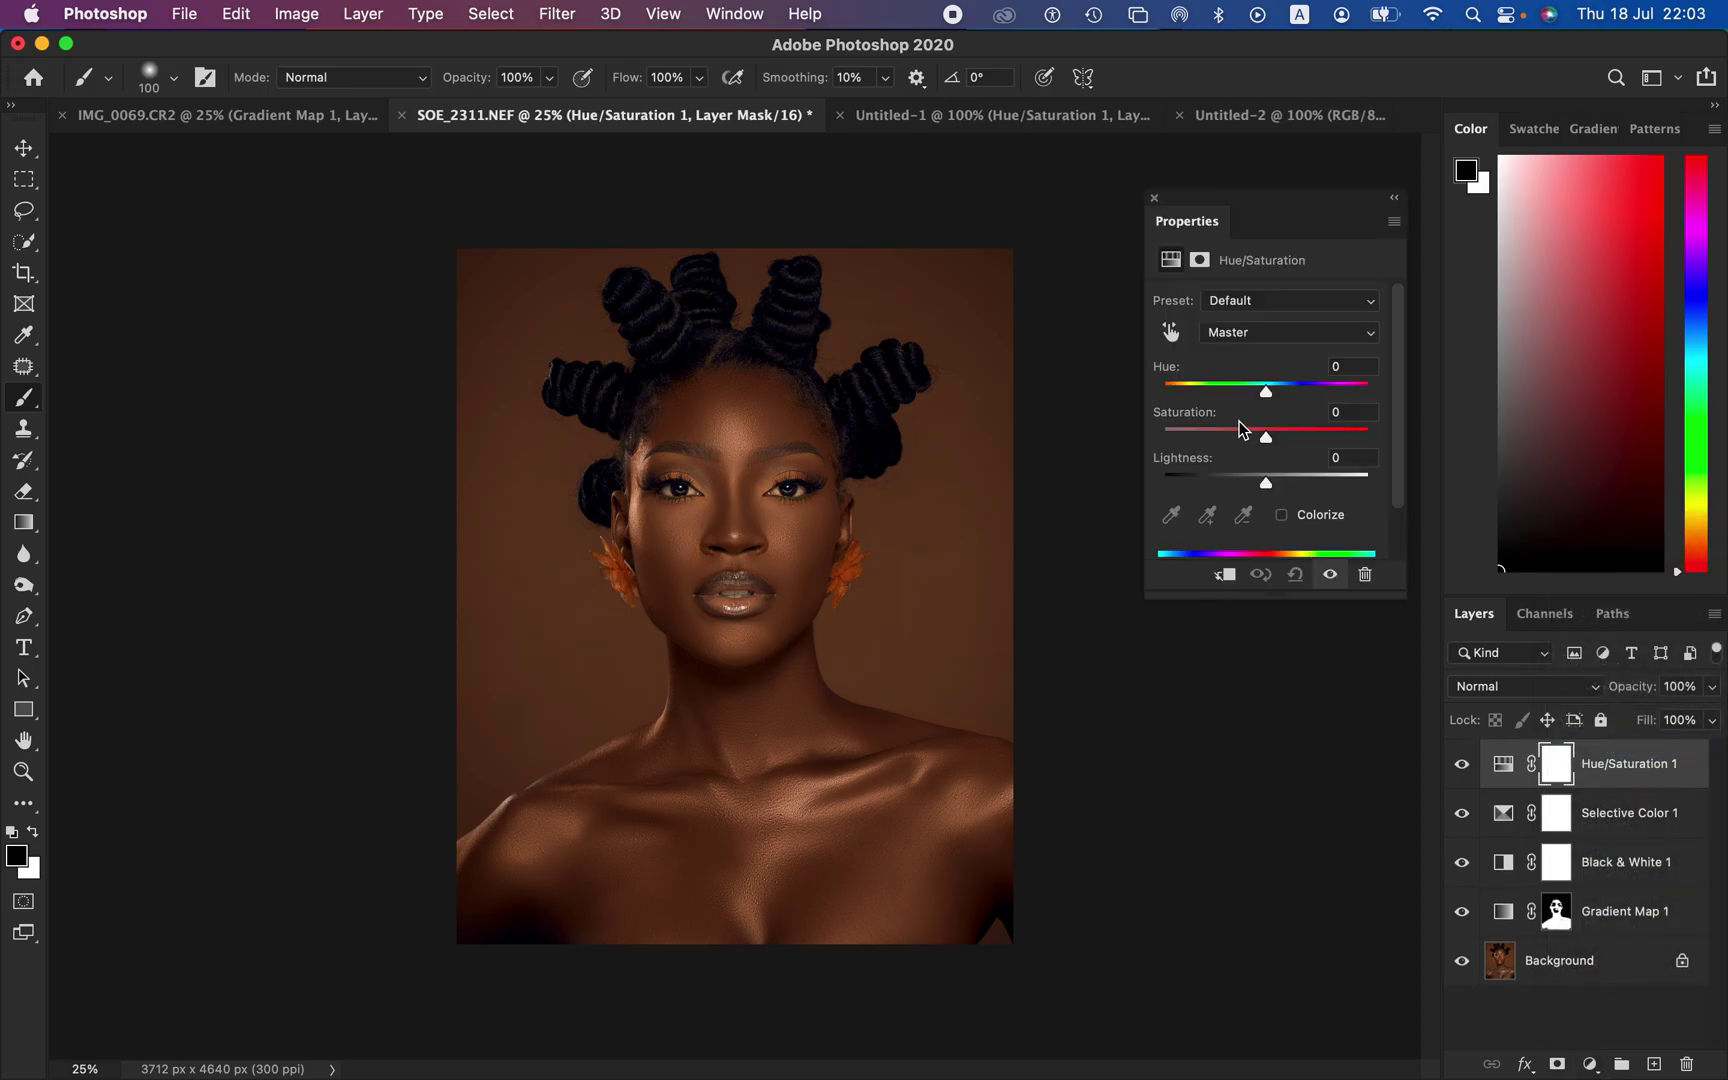
left_click(1248, 336)
left_click(1250, 338)
left_click_drag(1268, 440, 1185, 443)
key("super+i")
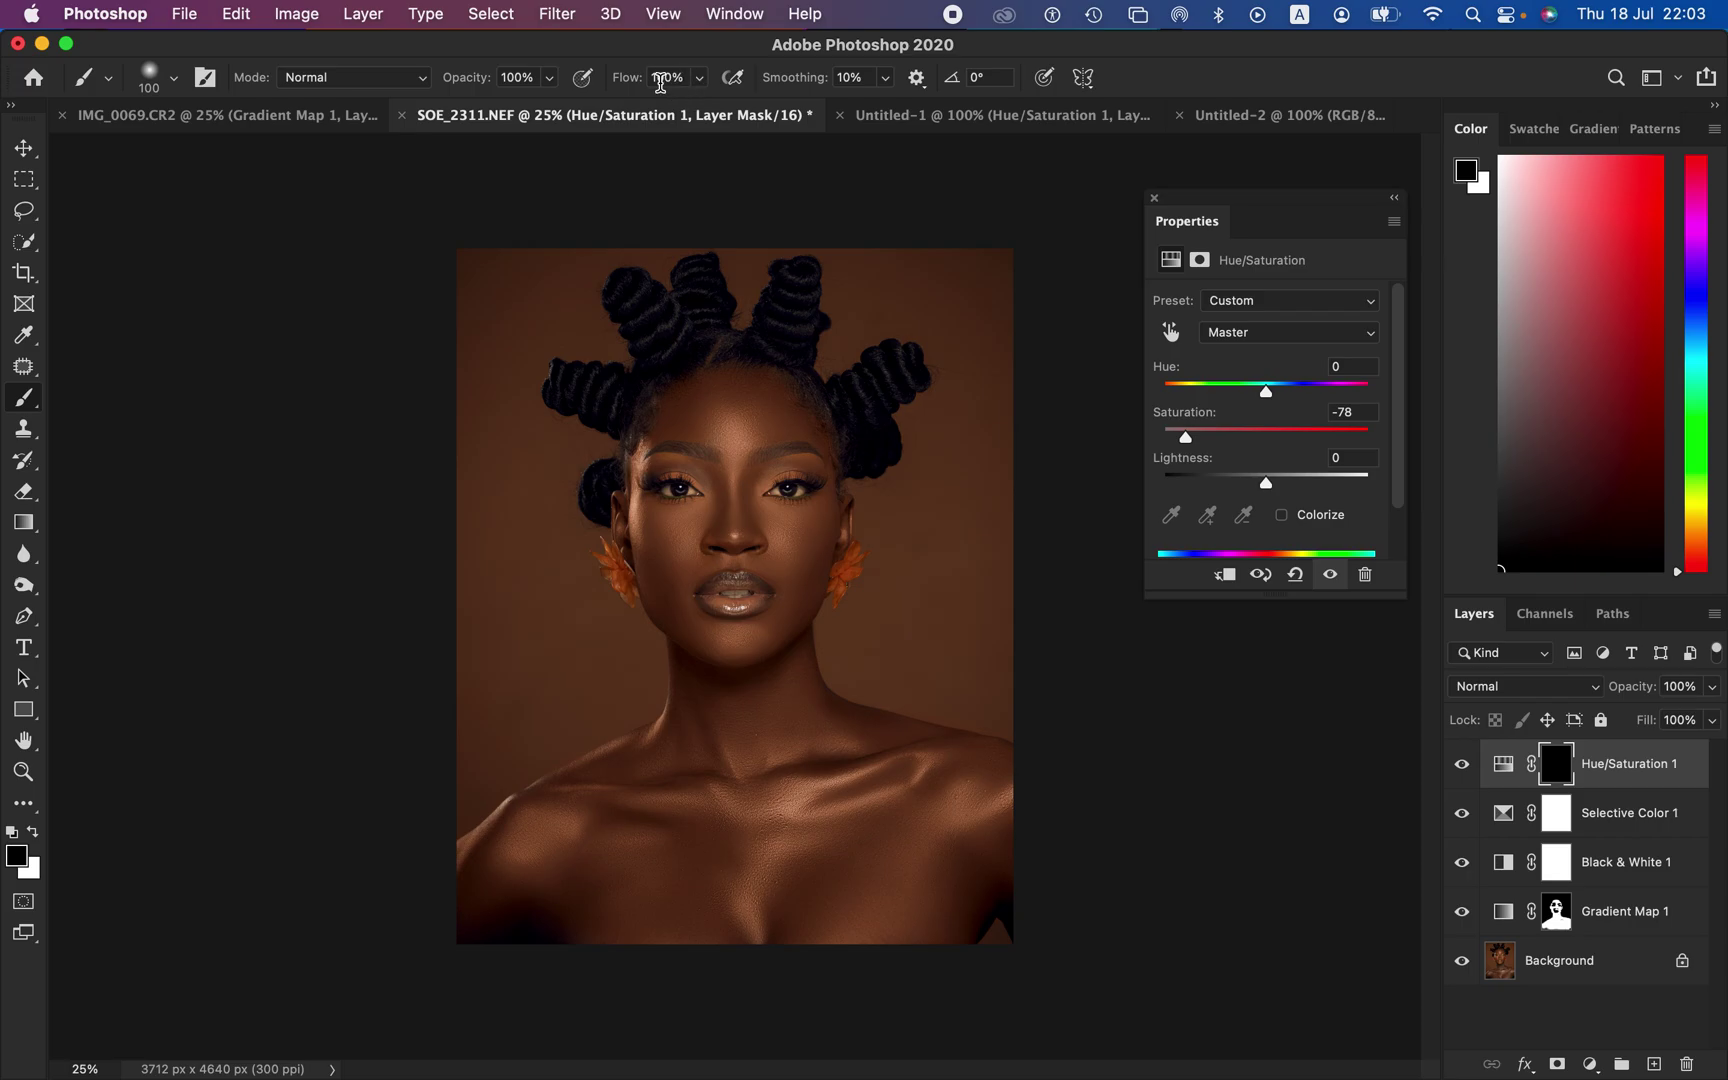
Step: Paint white on the mask over both green eyeliners and the teeth to desaturate them
left_click(36, 835)
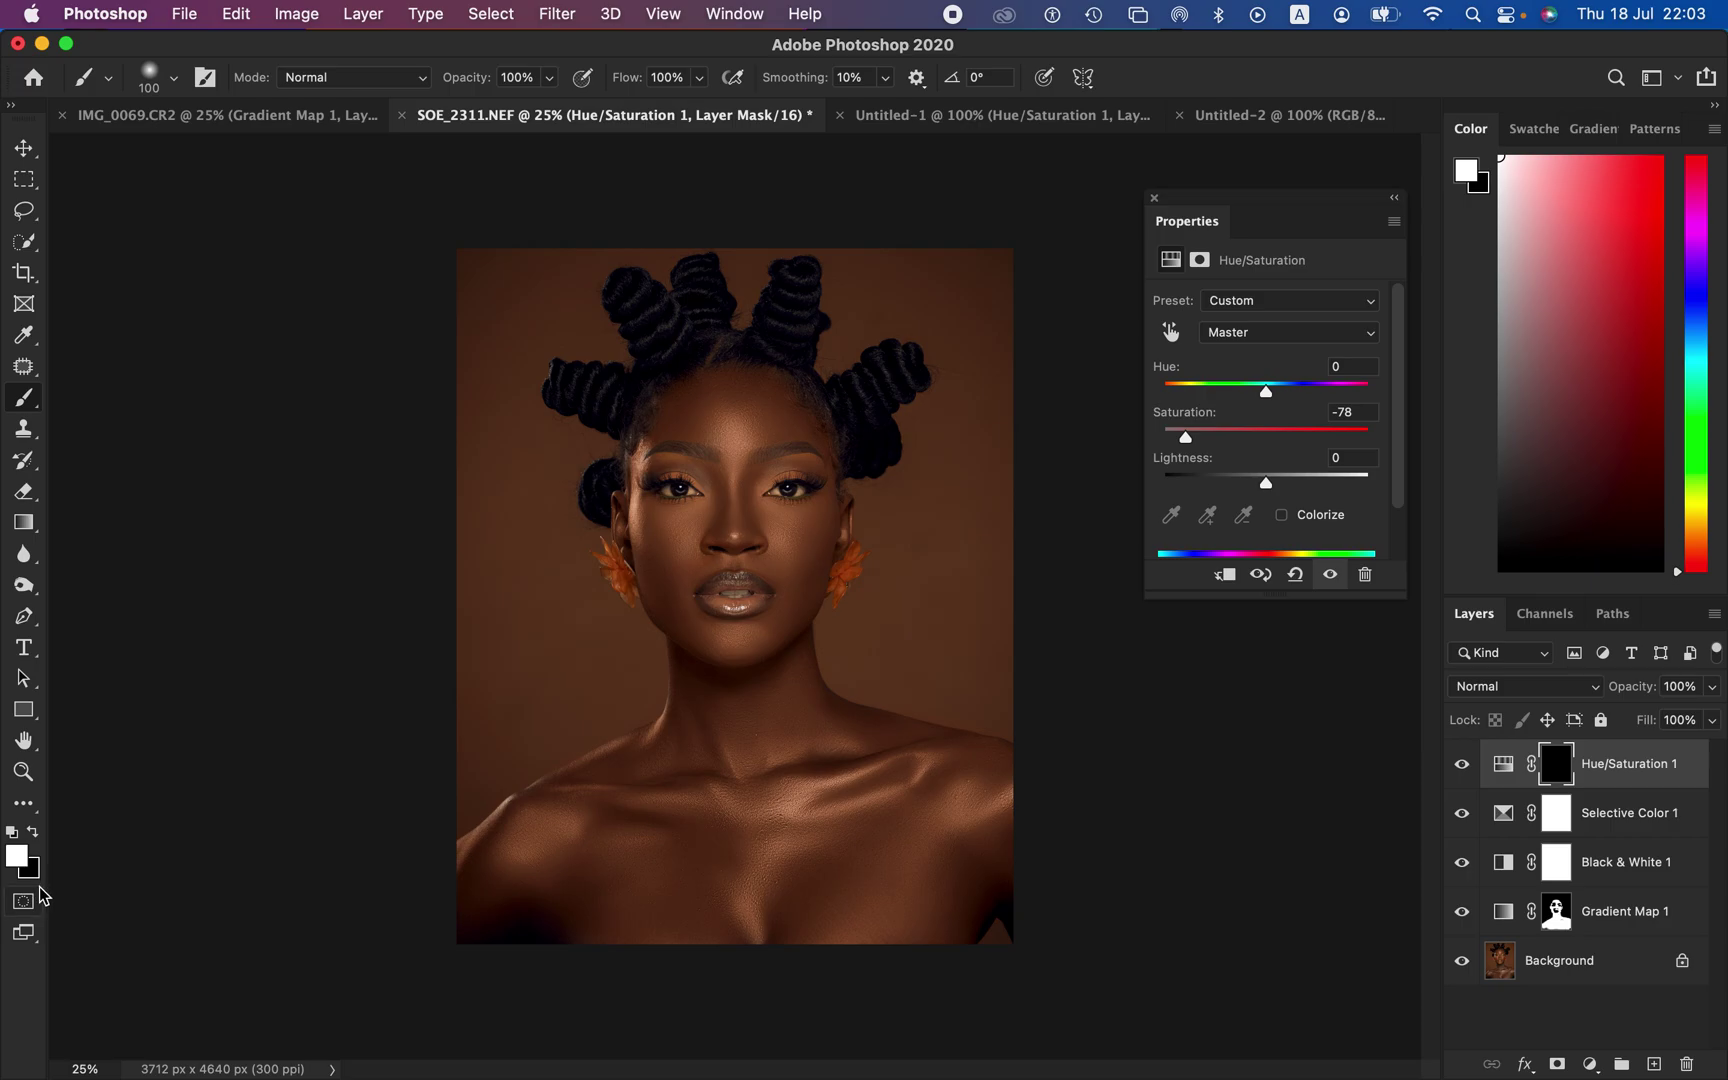
key("super+plus")
key("super+plus")
key("super+plus")
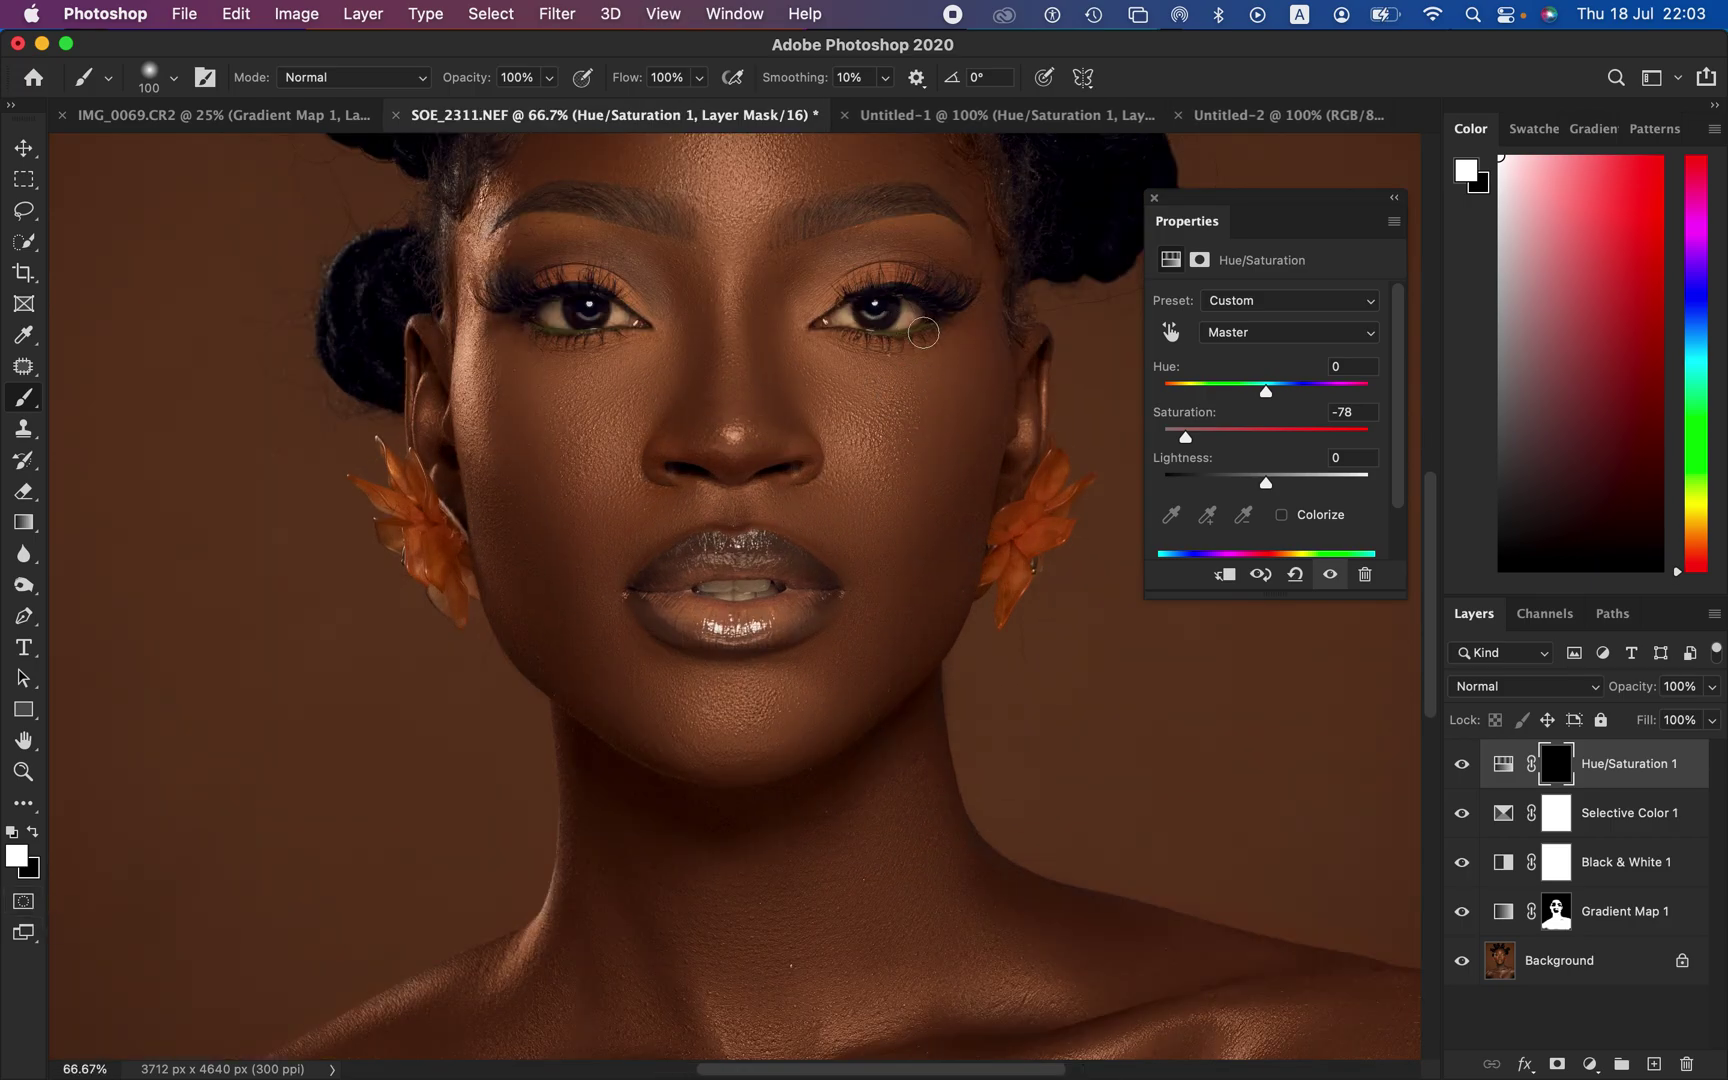
key("bracketleft")
key("bracketleft")
mouse_move(907, 311)
left_mouse_down()
mouse_move(849, 311)
mouse_move(908, 316)
left_mouse_up()
mouse_move(566, 313)
left_mouse_down()
mouse_move(615, 311)
mouse_move(555, 307)
left_mouse_up()
mouse_move(727, 591)
left_mouse_down()
mouse_move(698, 589)
mouse_move(764, 592)
mouse_move(720, 591)
mouse_move(740, 593)
left_mouse_up()
Step: Set the painting colour back to black, zoom out and compare against the original photo
key("x")
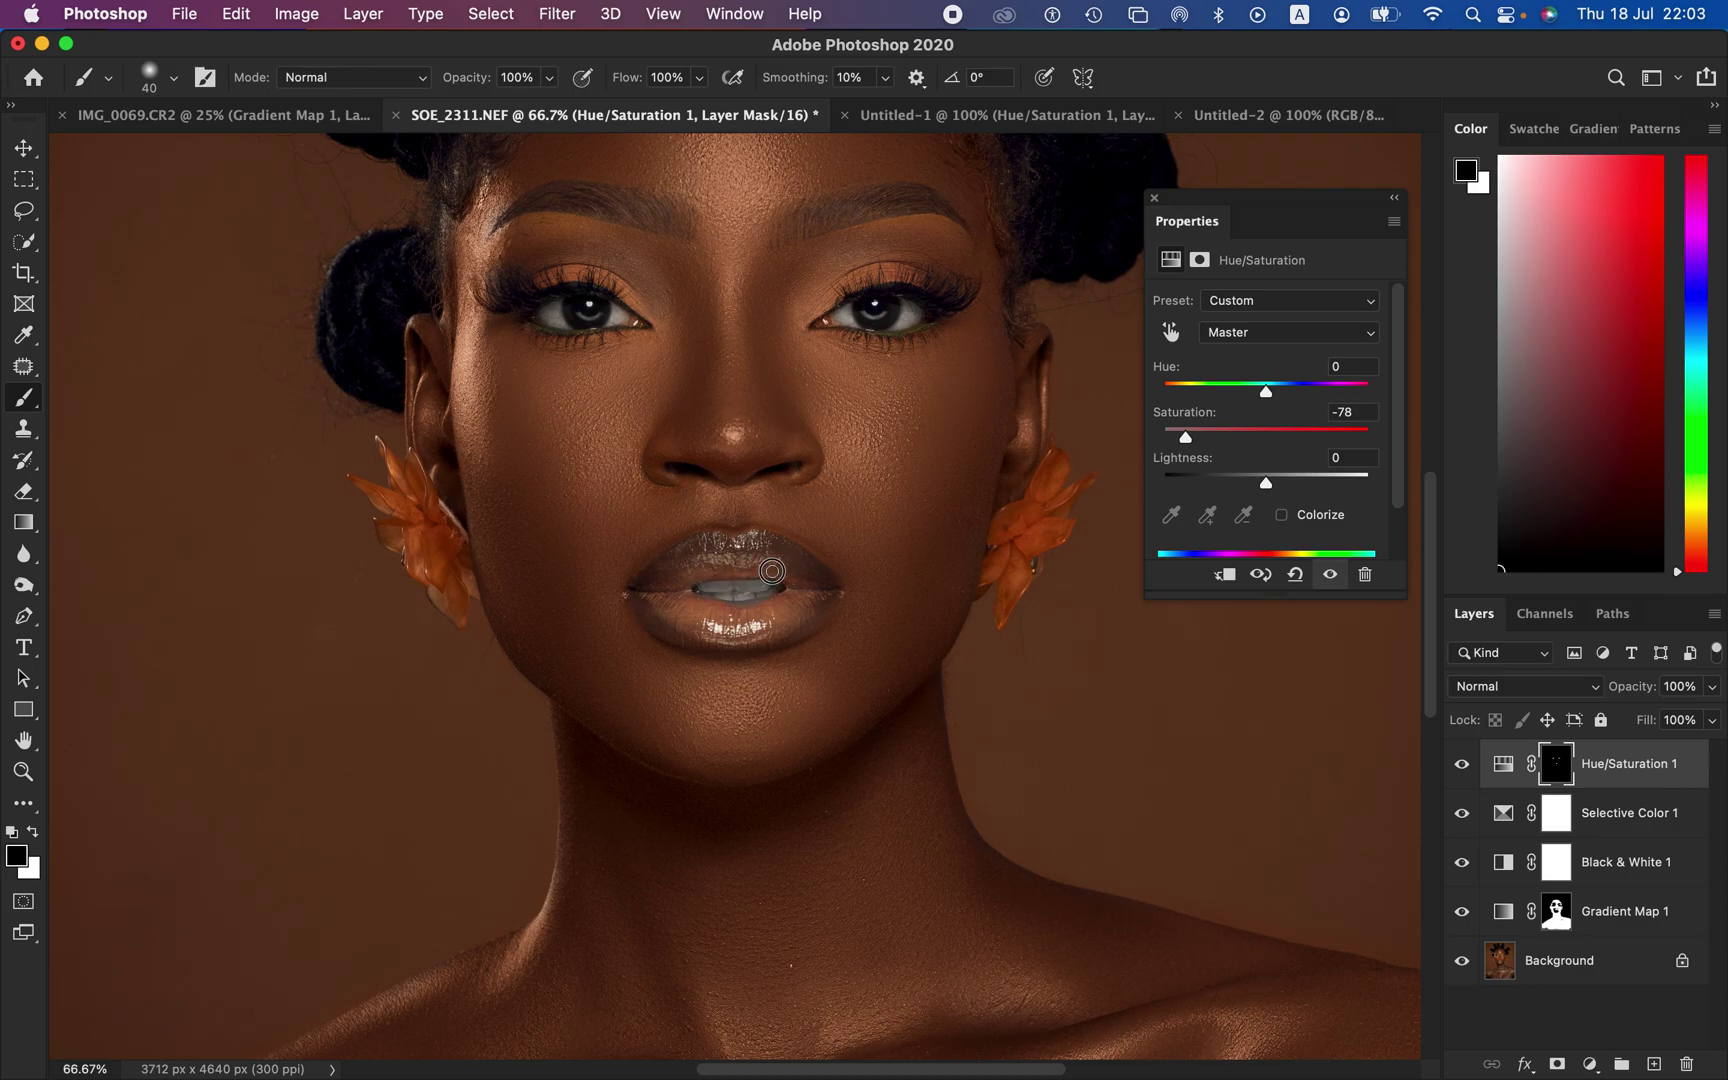
left_click(34, 834)
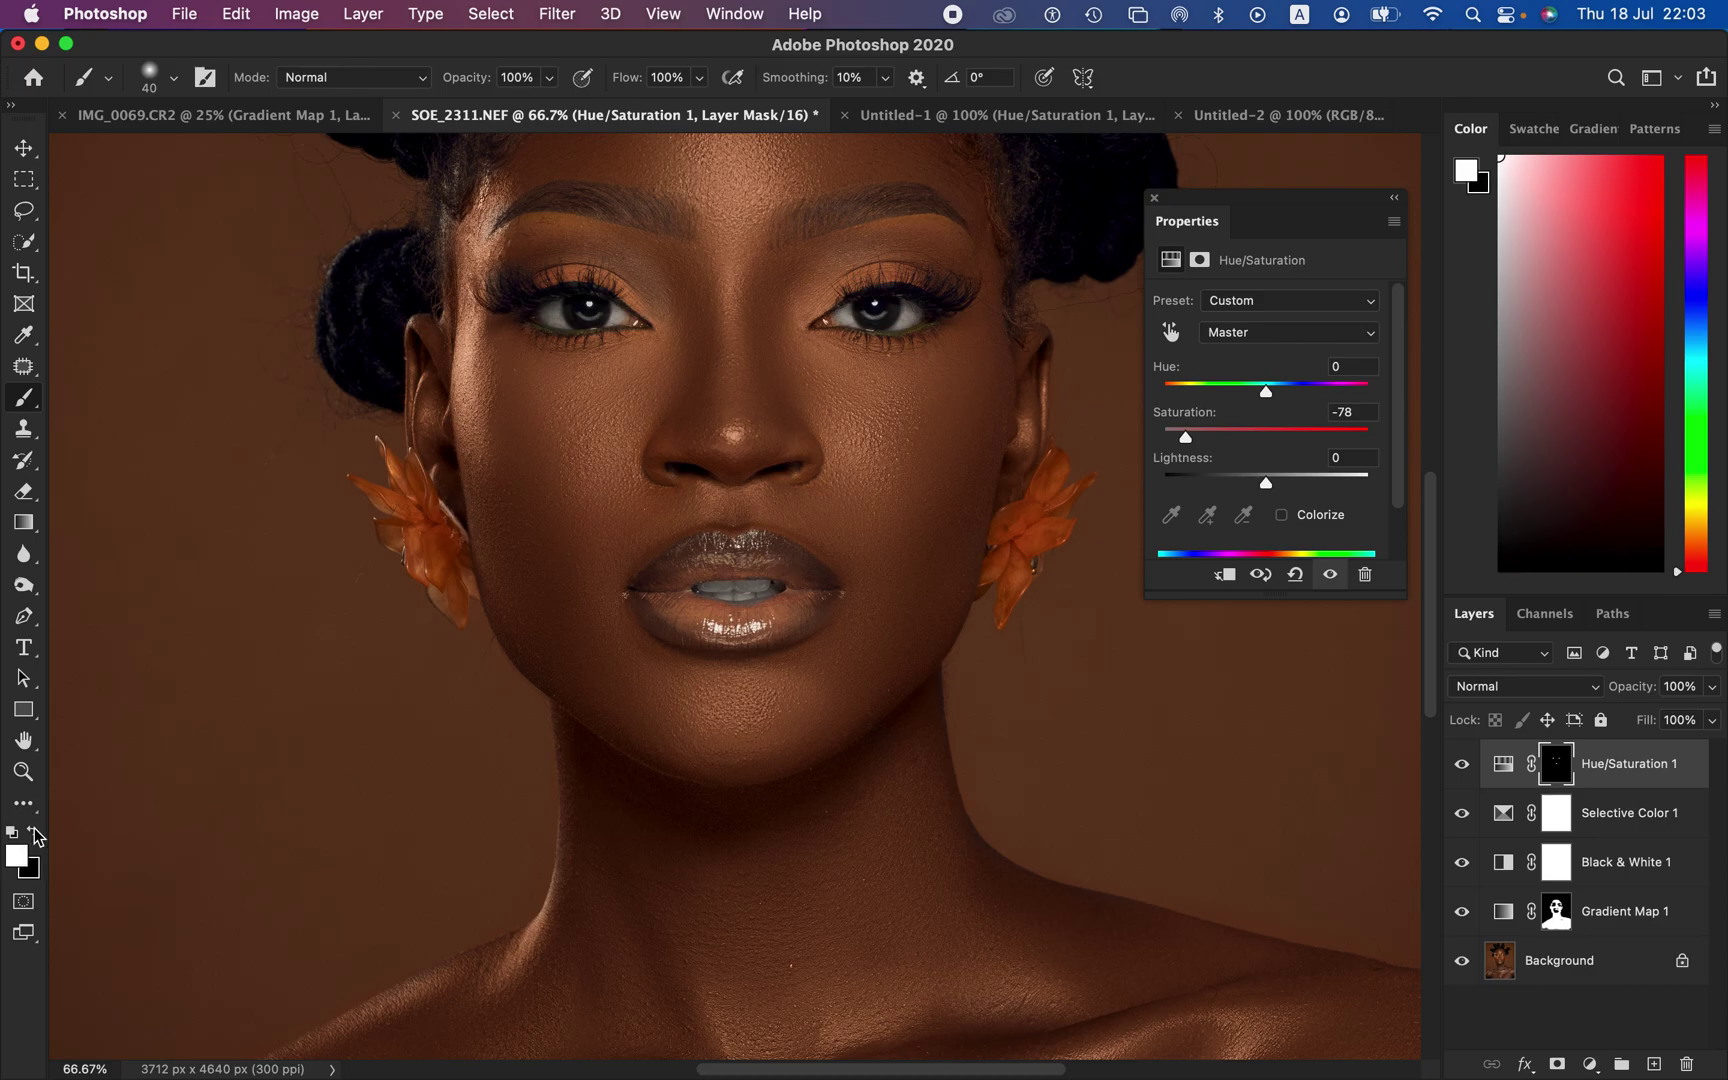
left_click(35, 835)
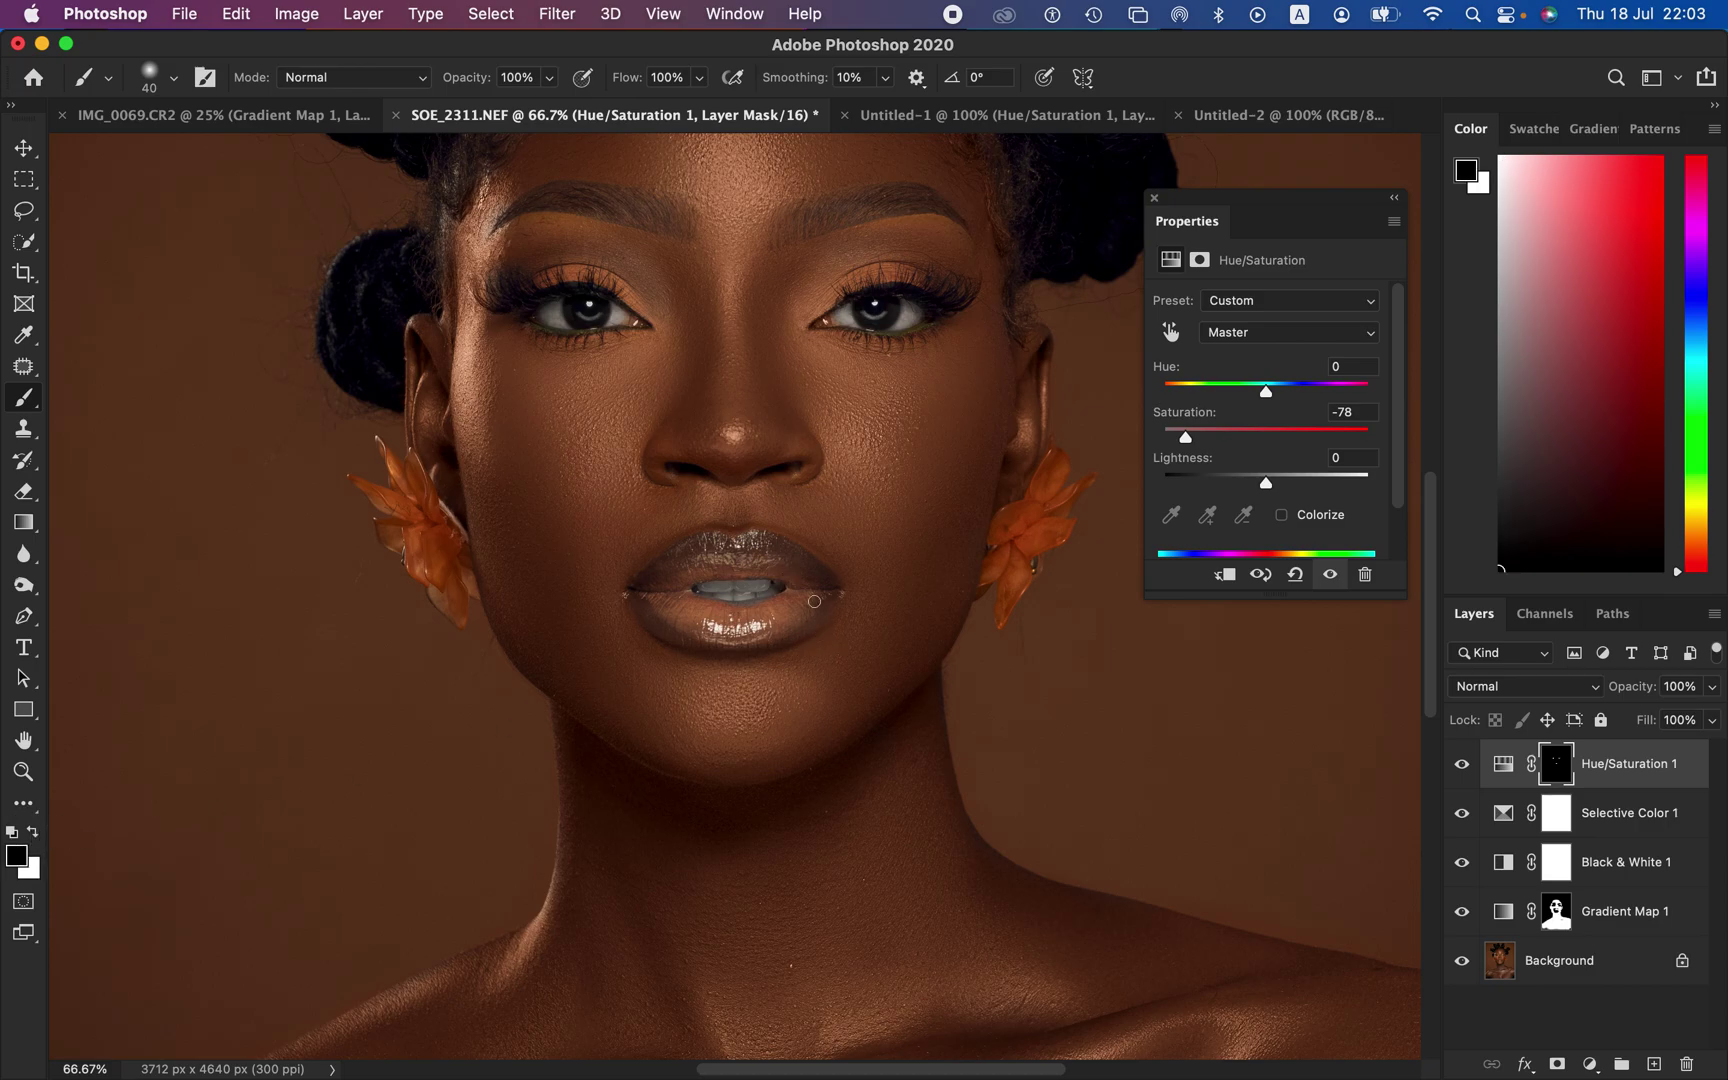
key("super+minus")
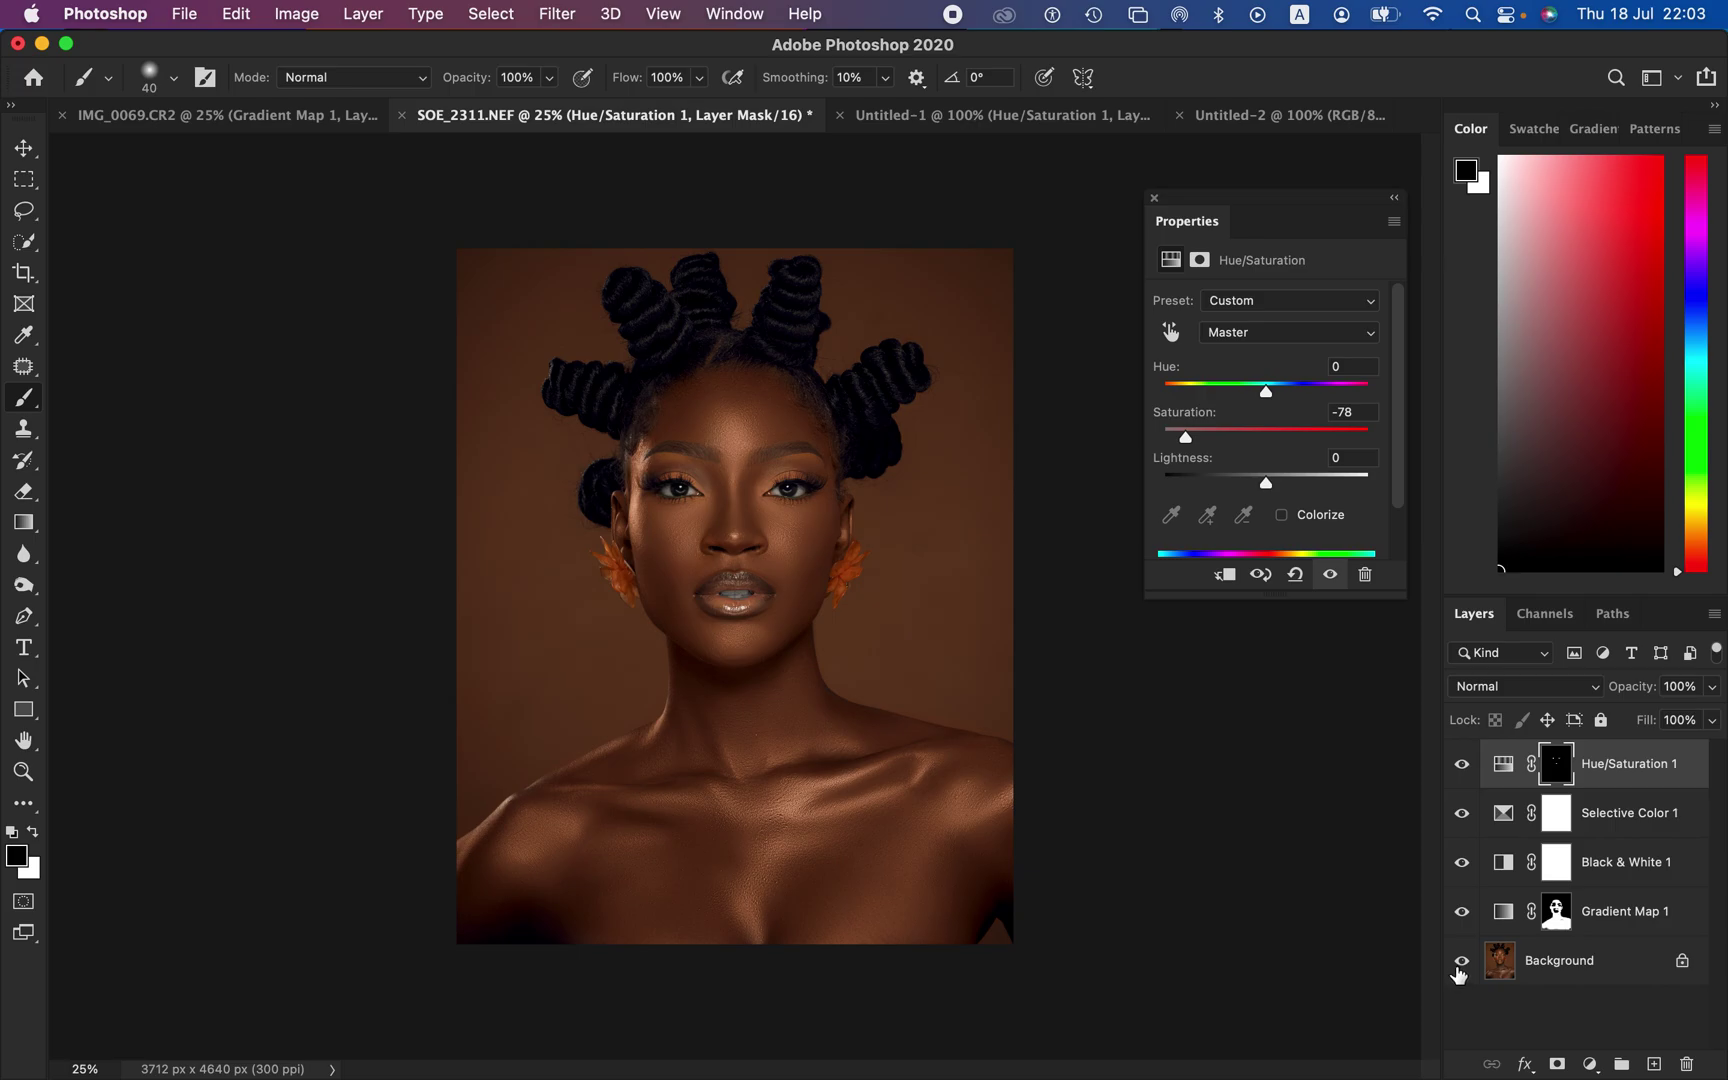
left_click(1461, 965, "alt")
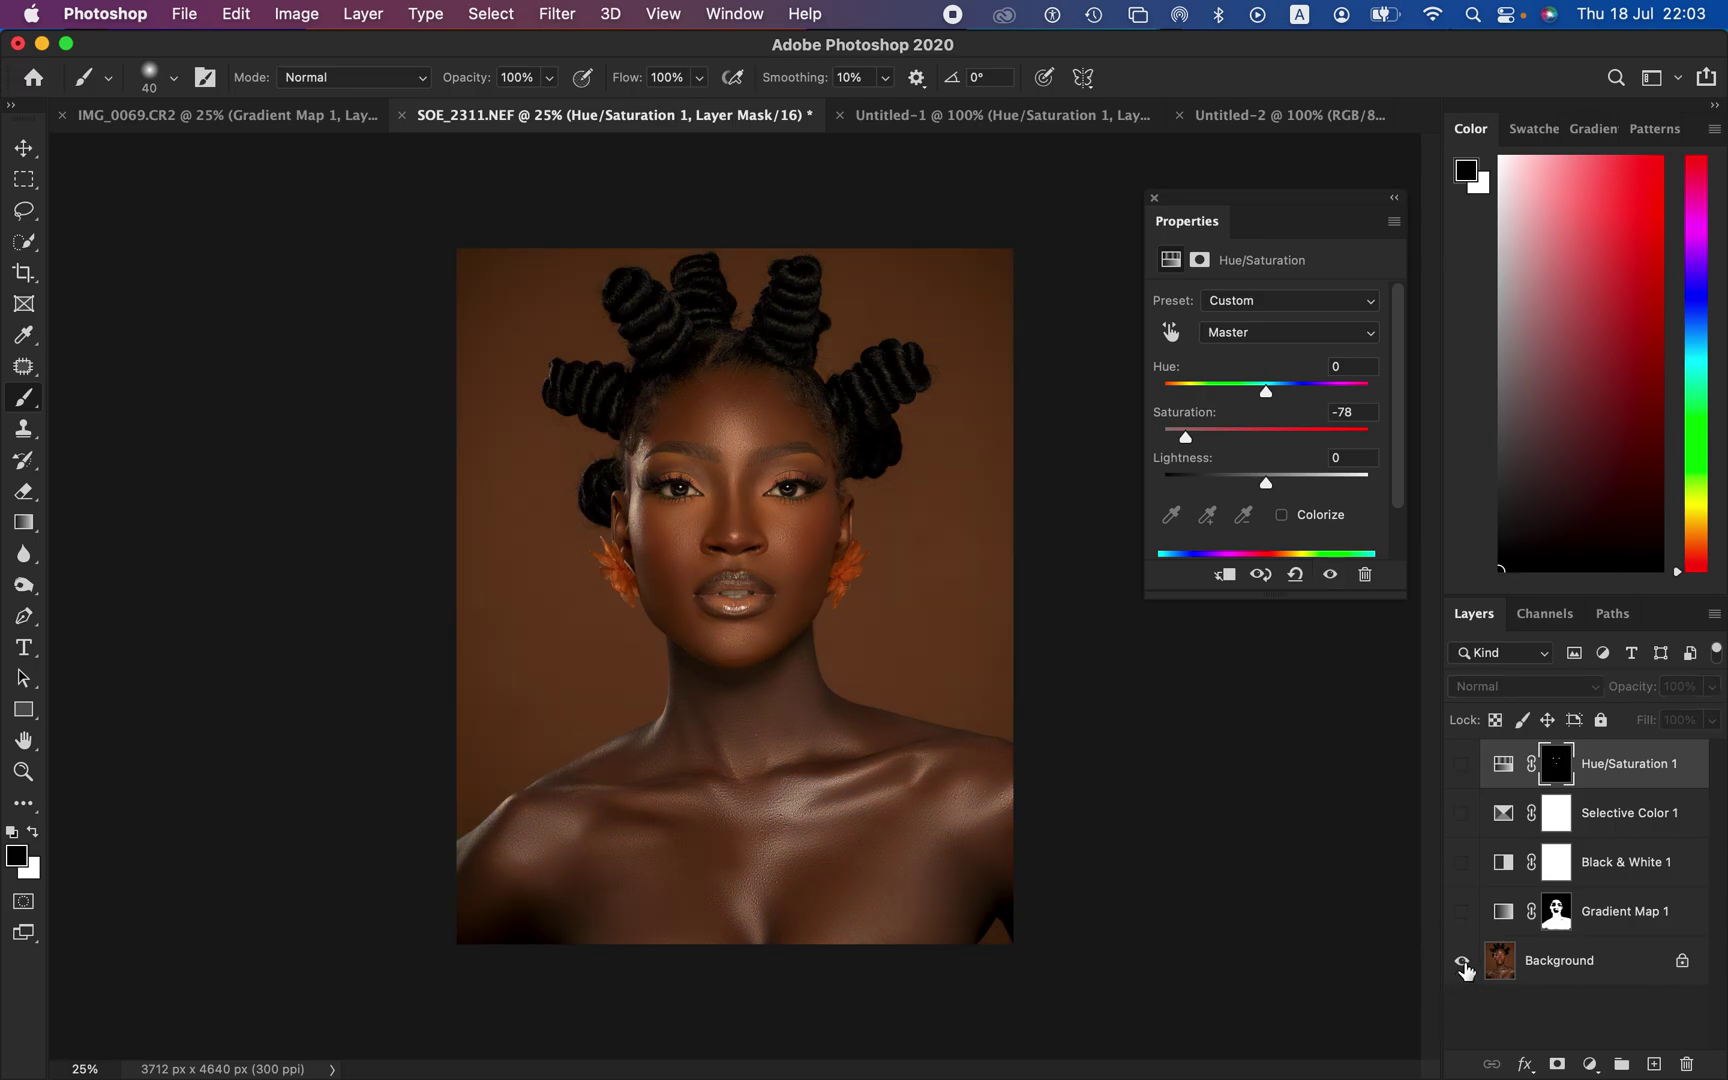
left_click(1461, 965, "alt")
left_click(1461, 965, "alt")
left_click(1461, 965, "alt")
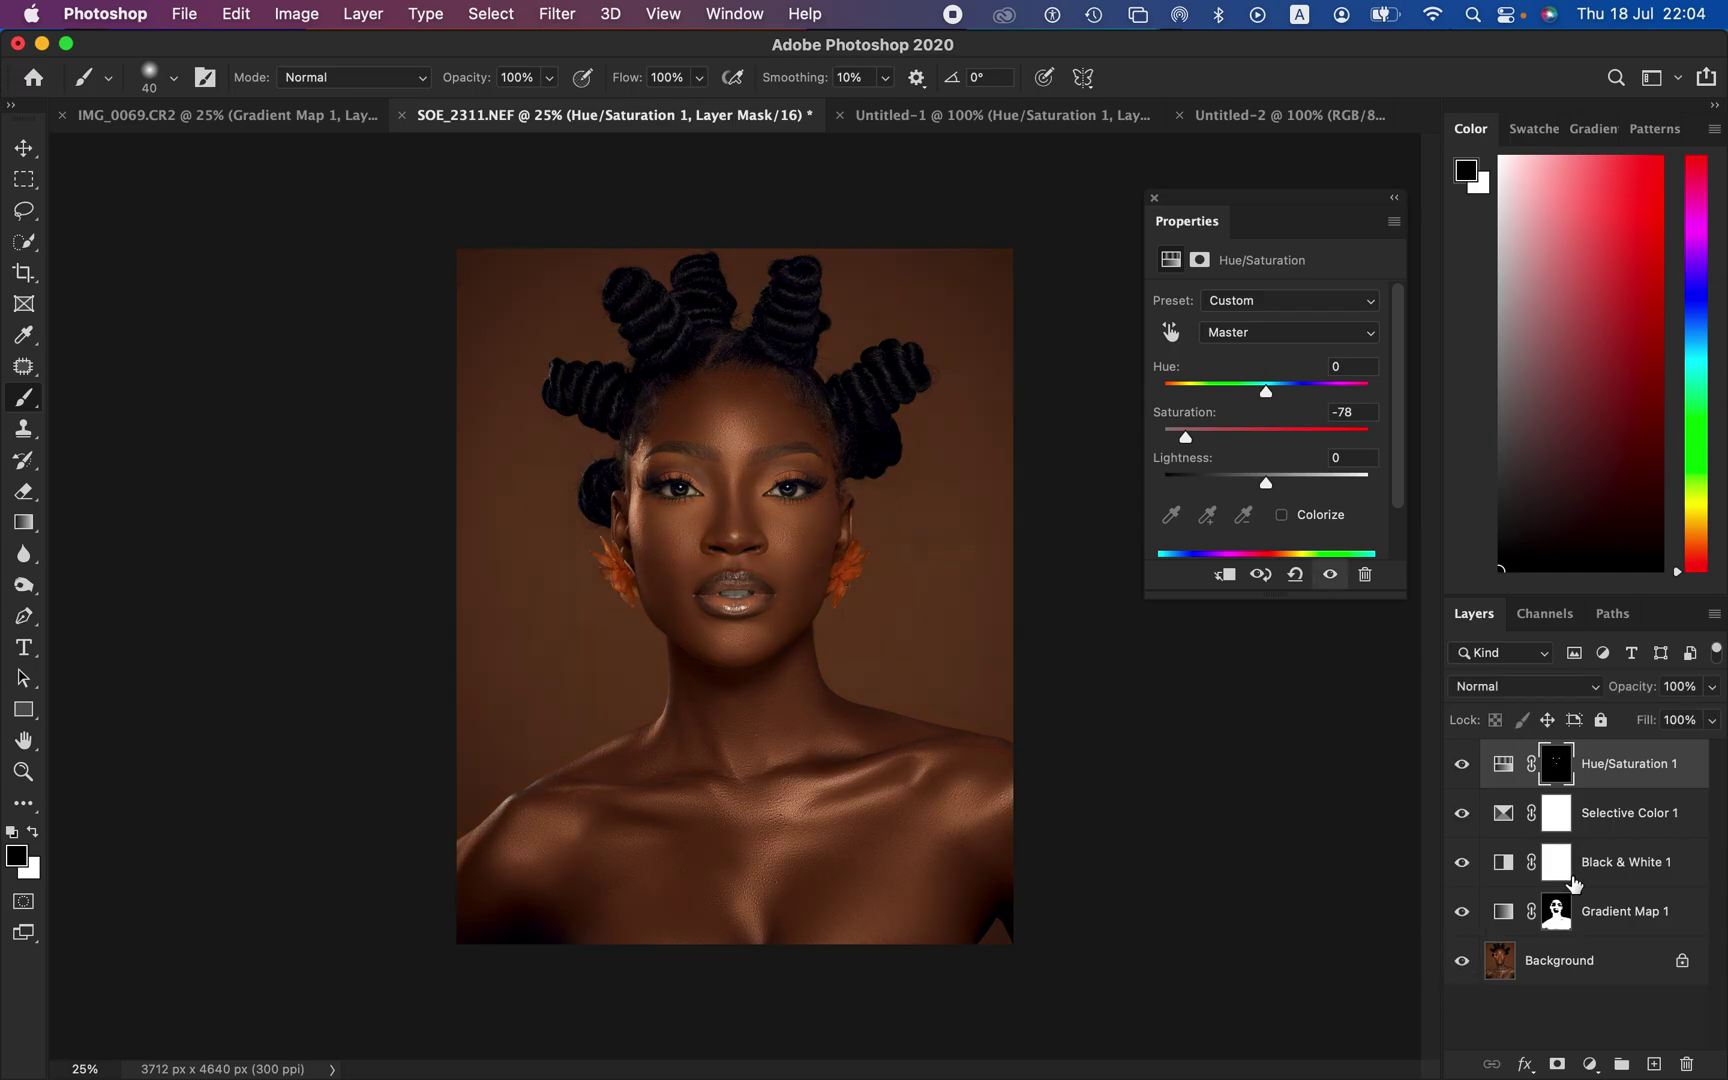
left_click(1590, 1066)
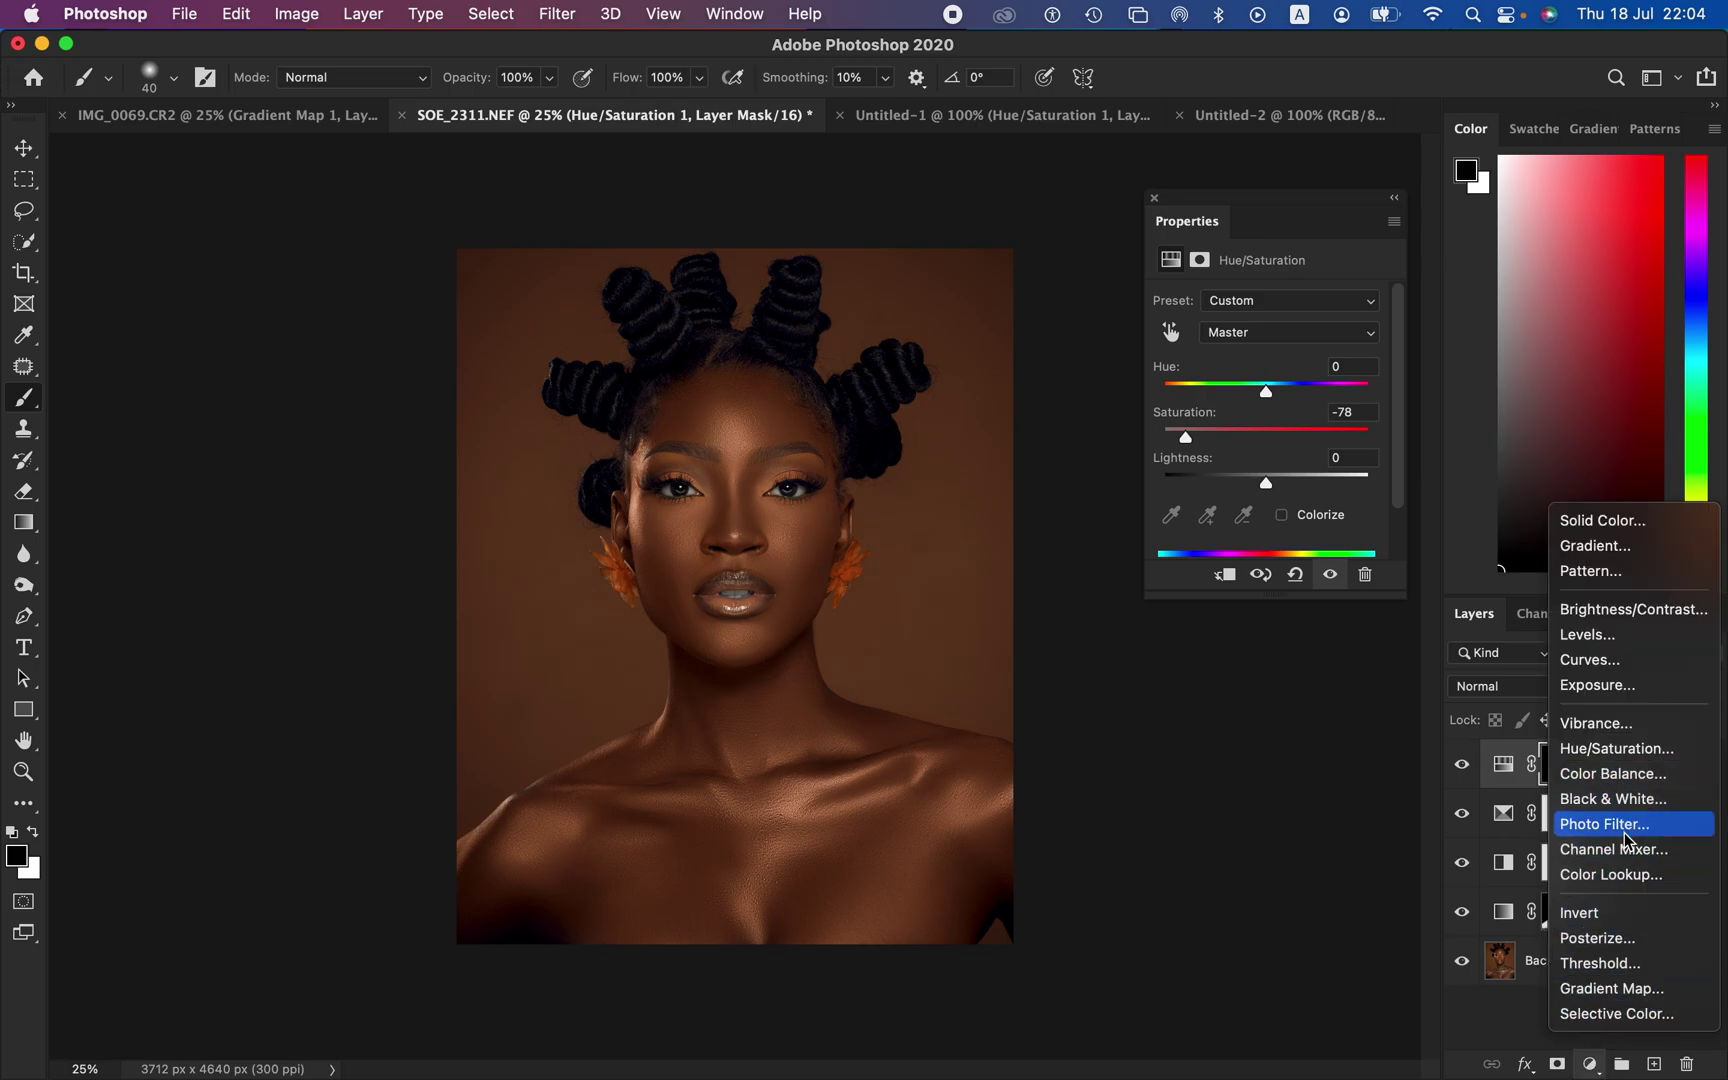
Step: Add a Color Balance layer with Yellow/Blue at Midtones +3 and Highlights +7
left_click(1621, 782)
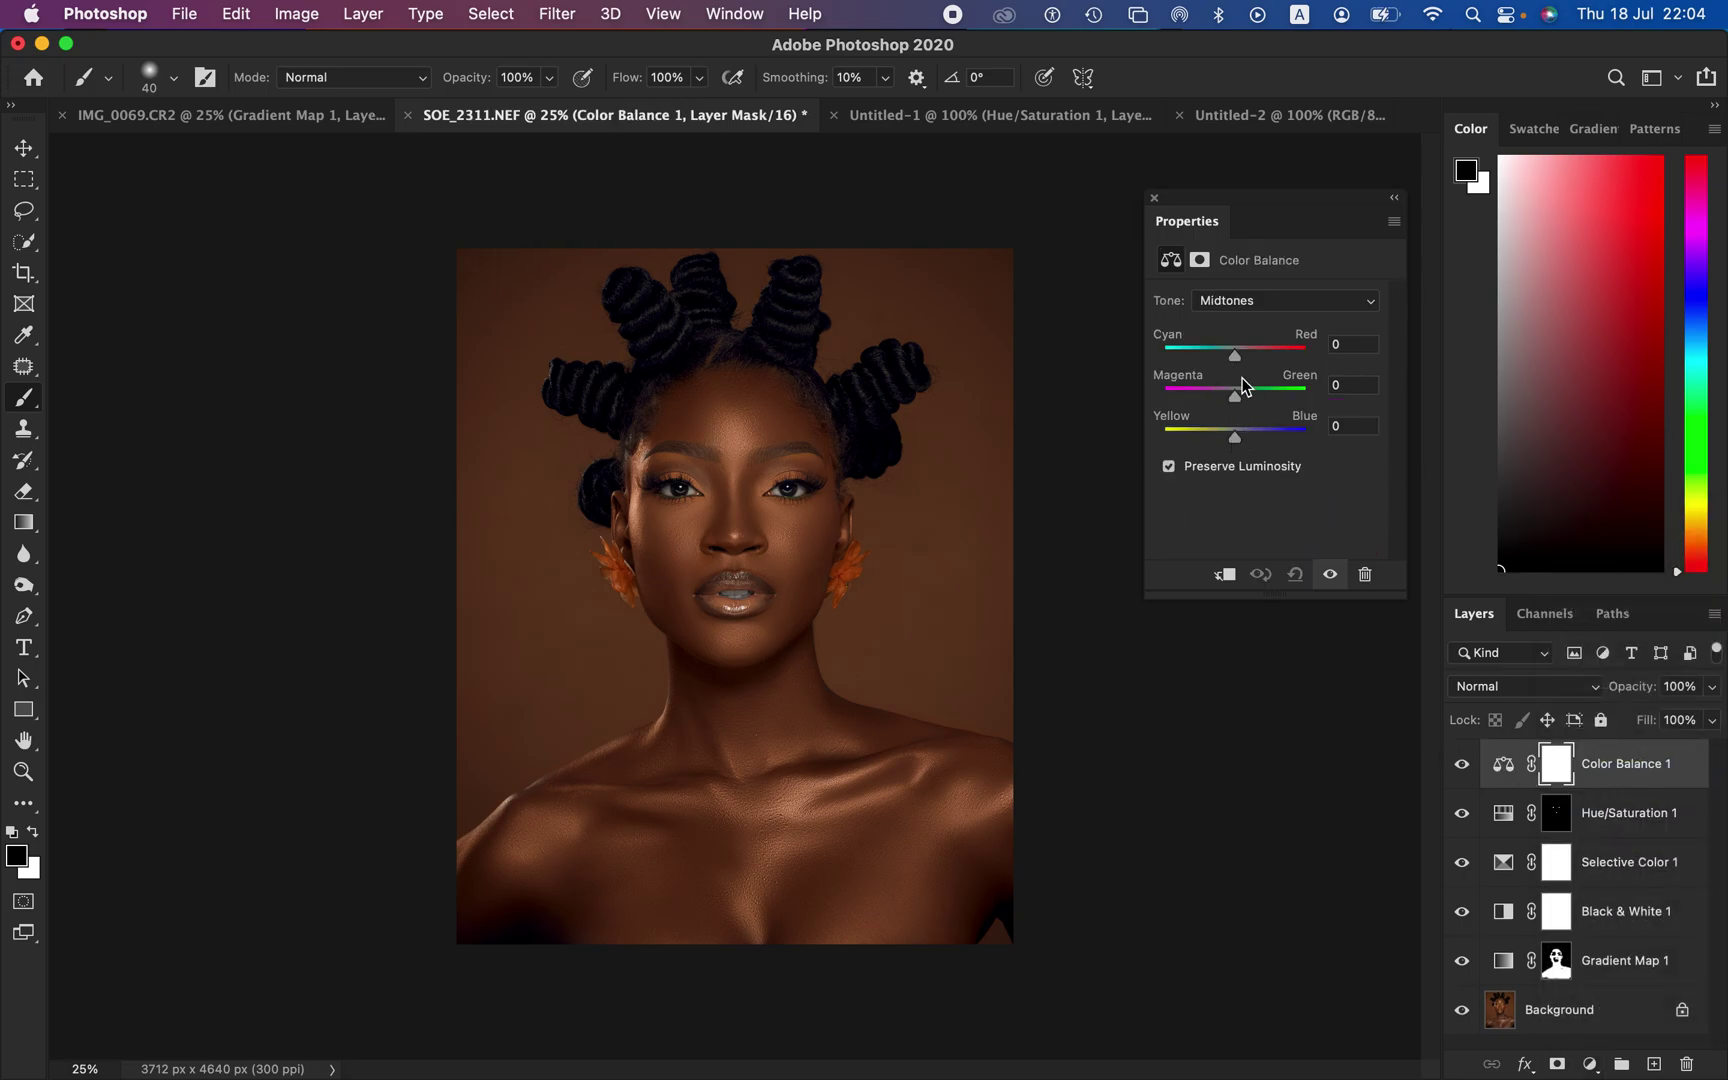
left_click_drag(1235, 437, 1243, 447)
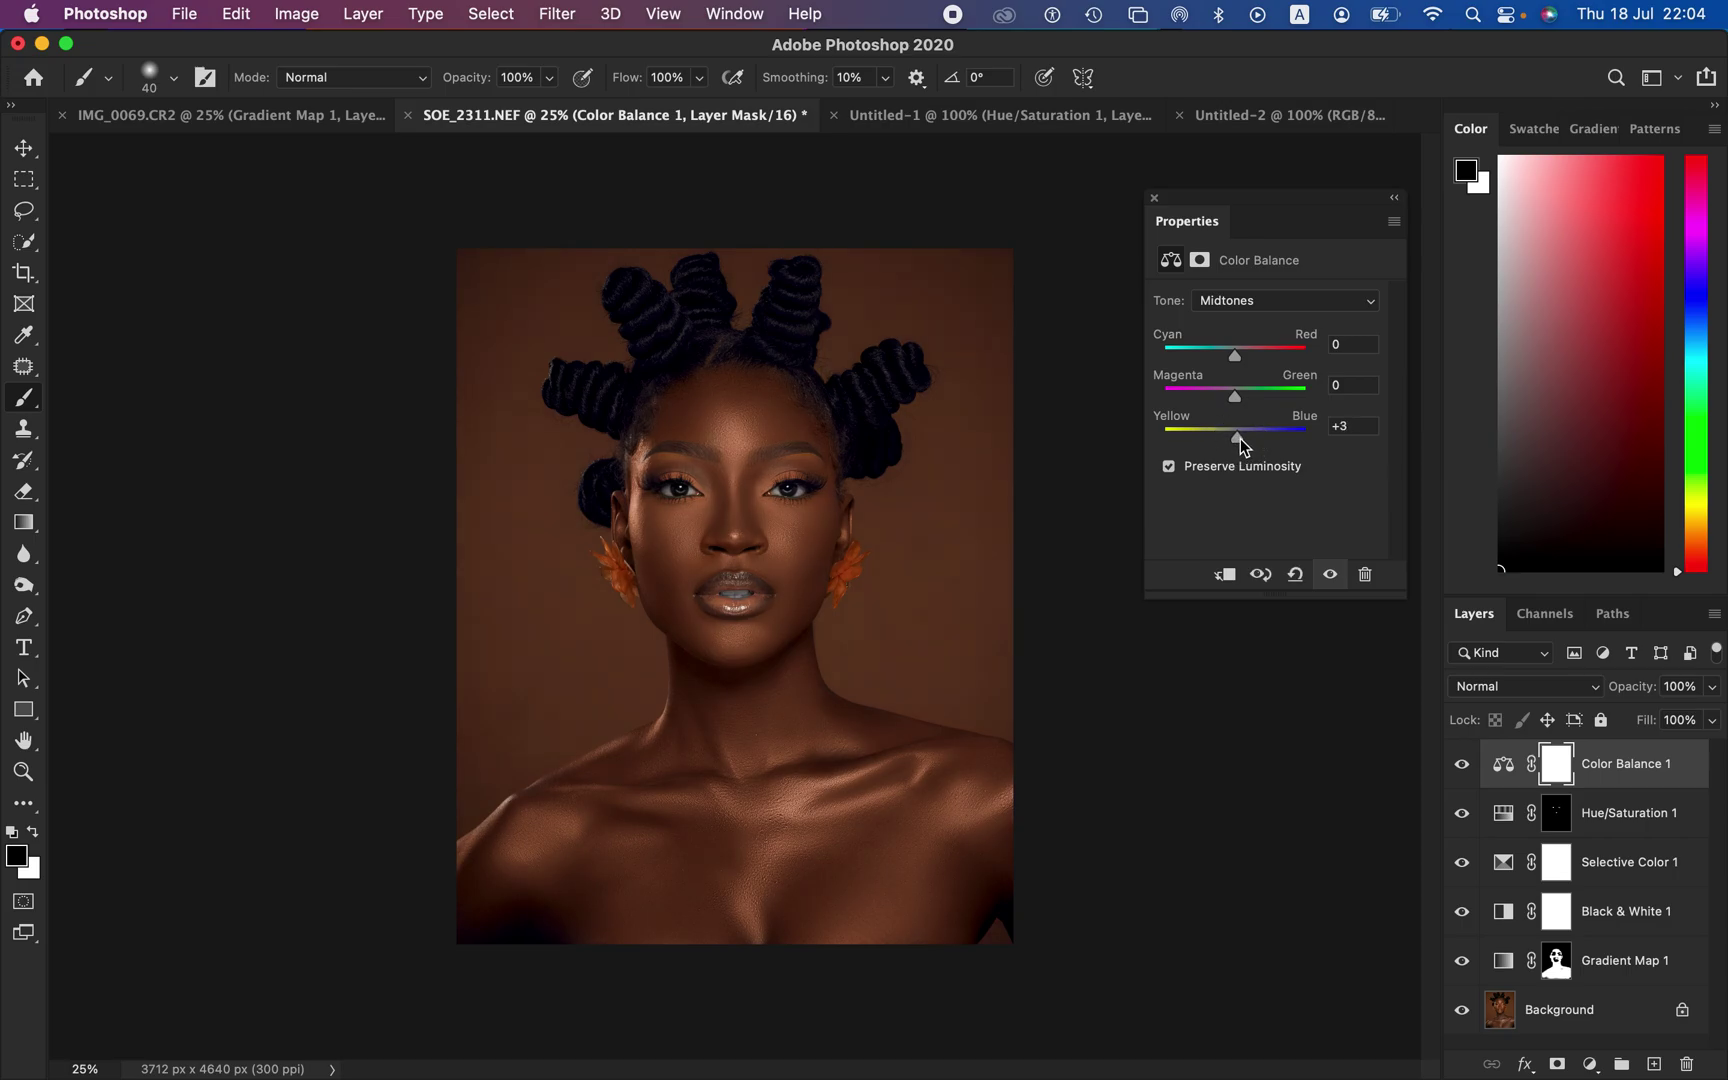
left_click(1251, 301)
left_click(1248, 324)
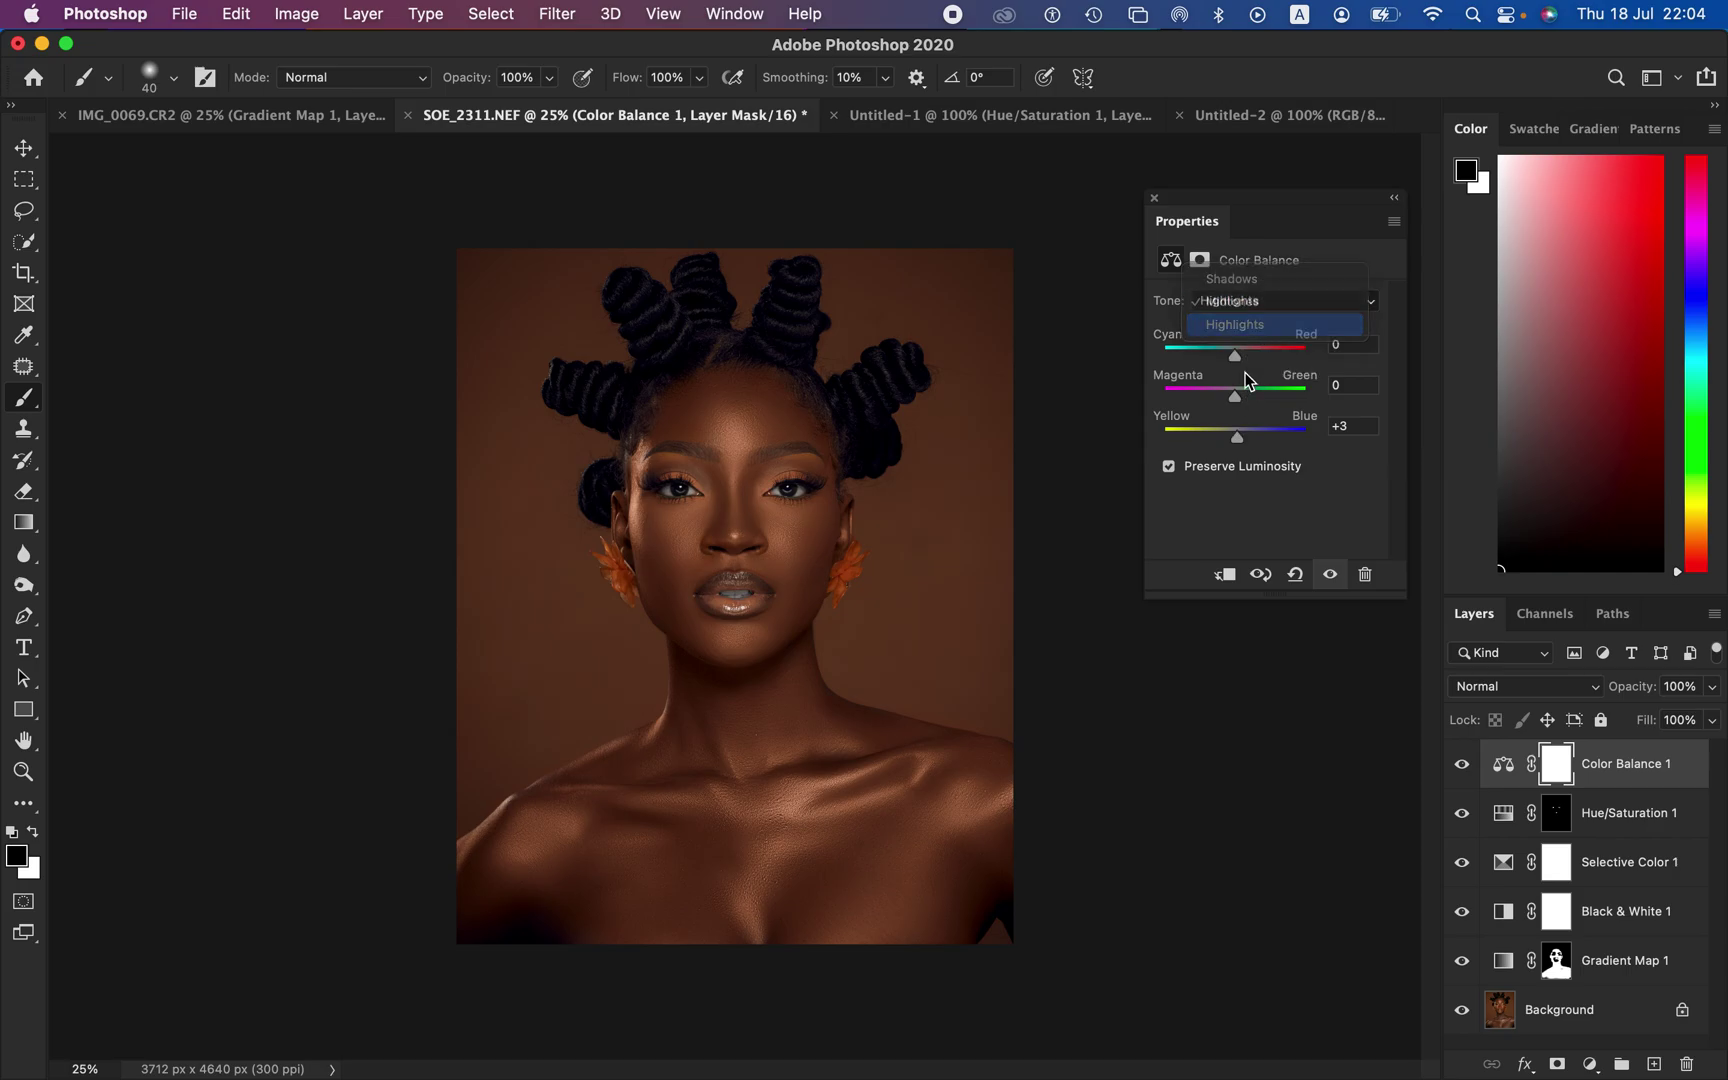
left_click_drag(1241, 436, 1241, 446)
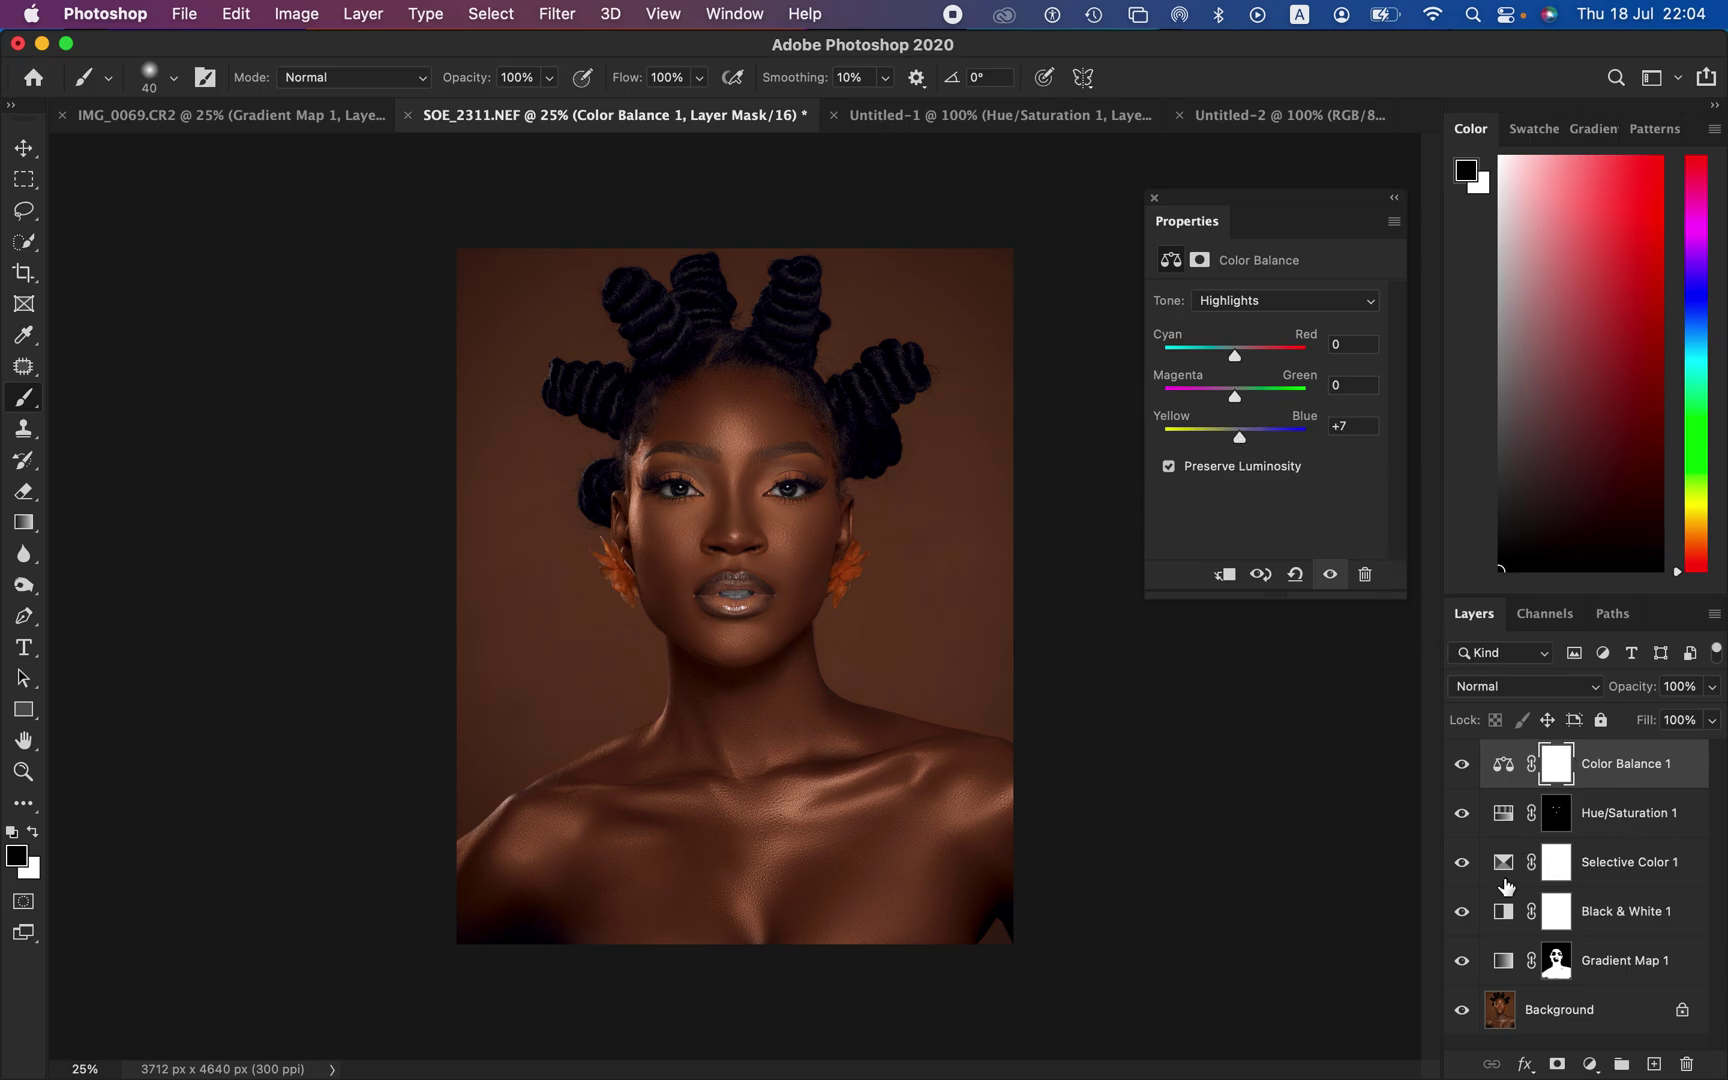
left_click(1461, 1012)
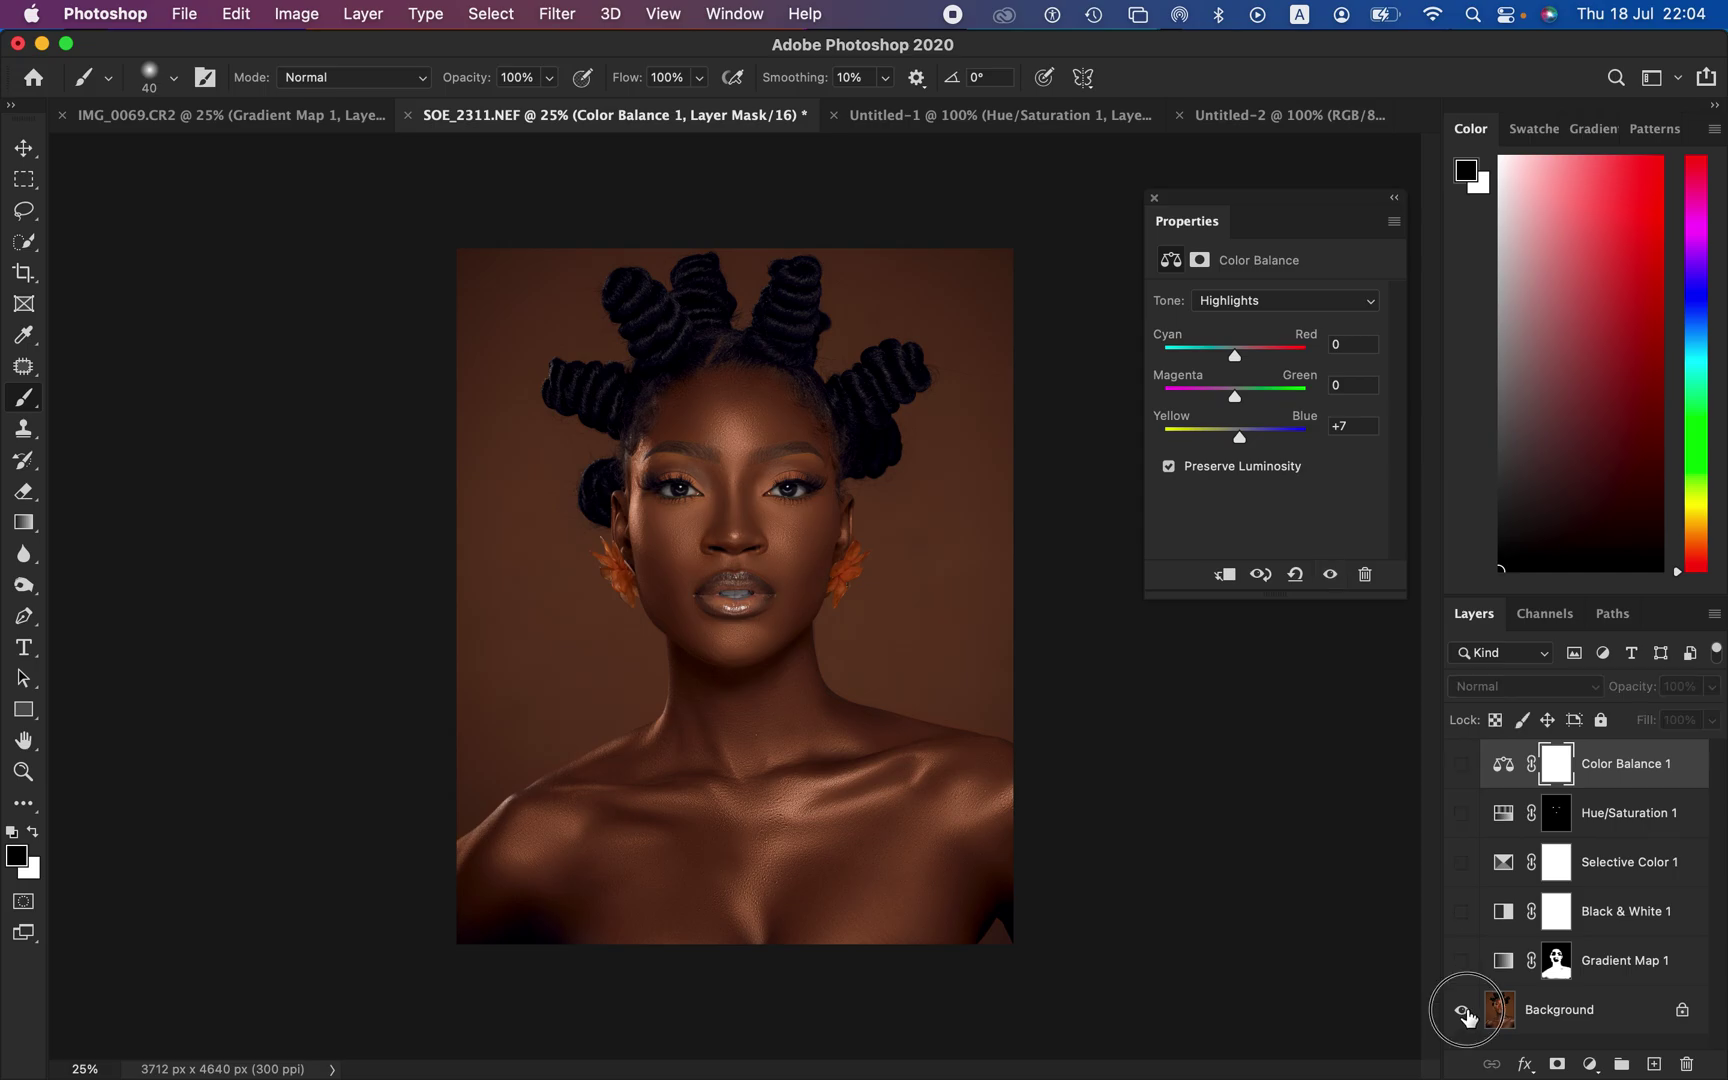
left_click(1463, 1014)
left_click(1463, 1014)
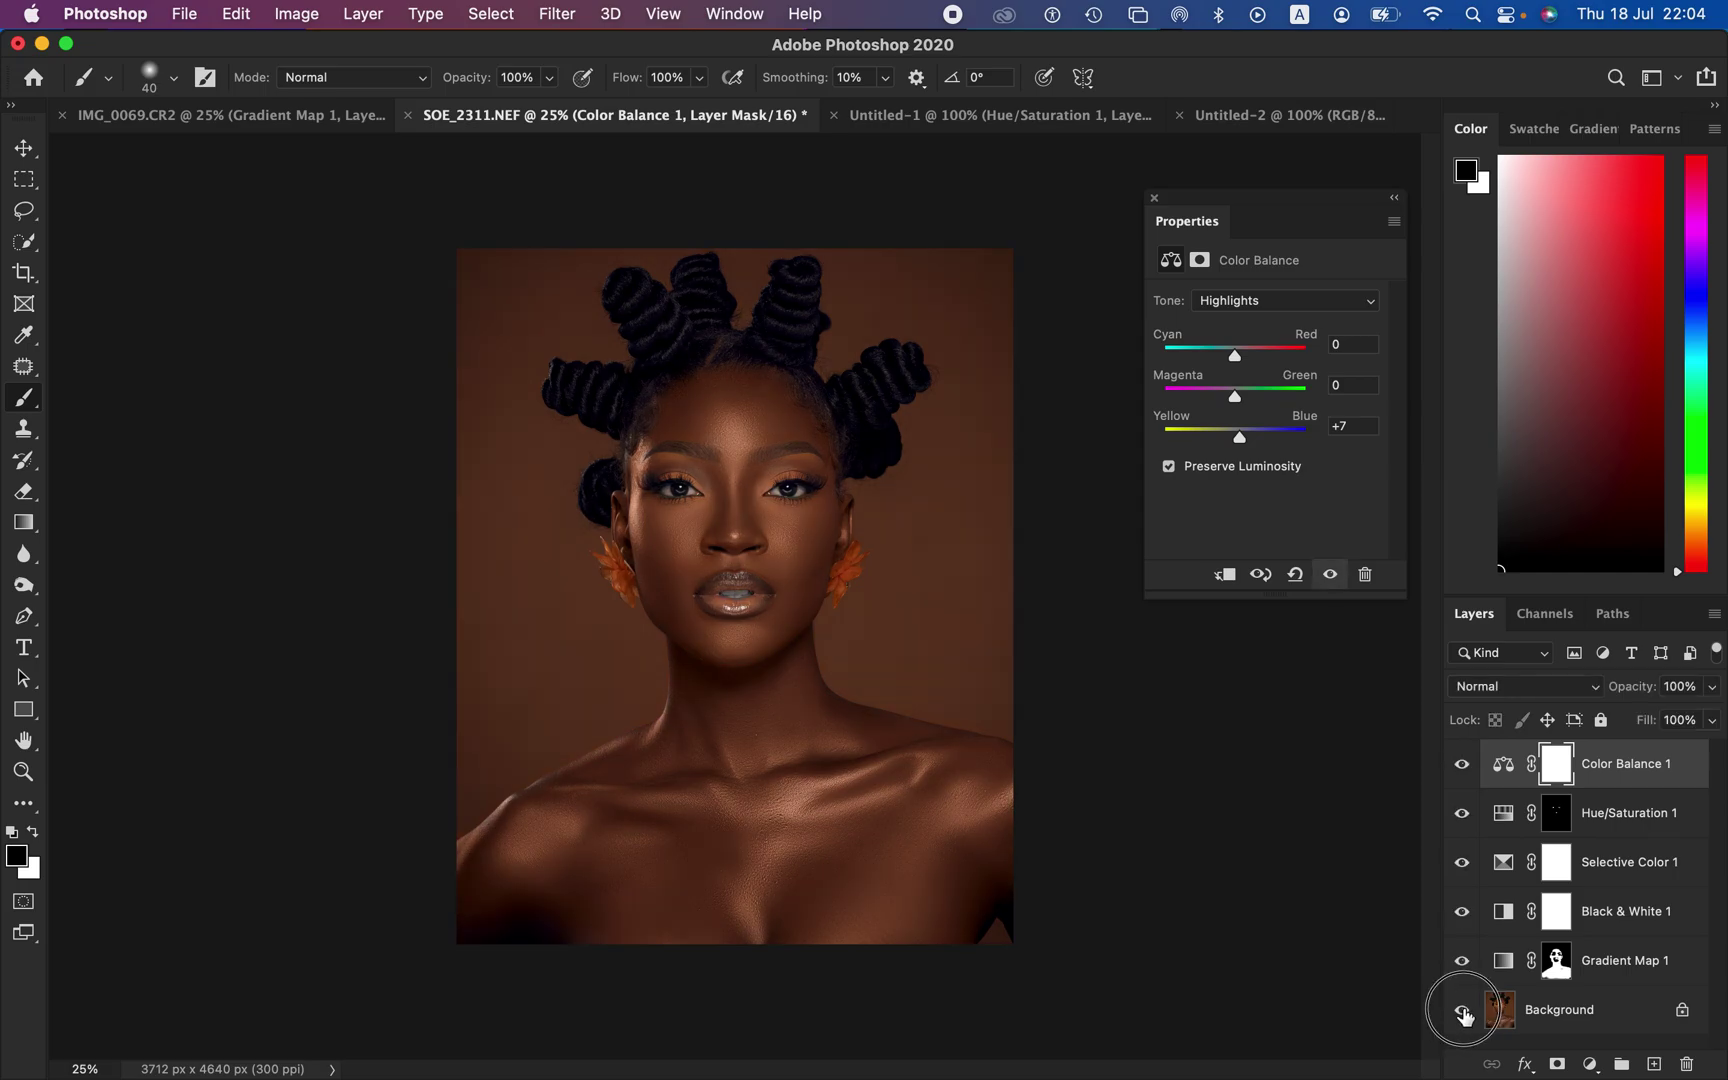
left_click(1463, 1014, "alt")
left_click(1463, 1014, "alt")
left_click(1463, 1014, "alt")
left_click(1463, 1014, "alt")
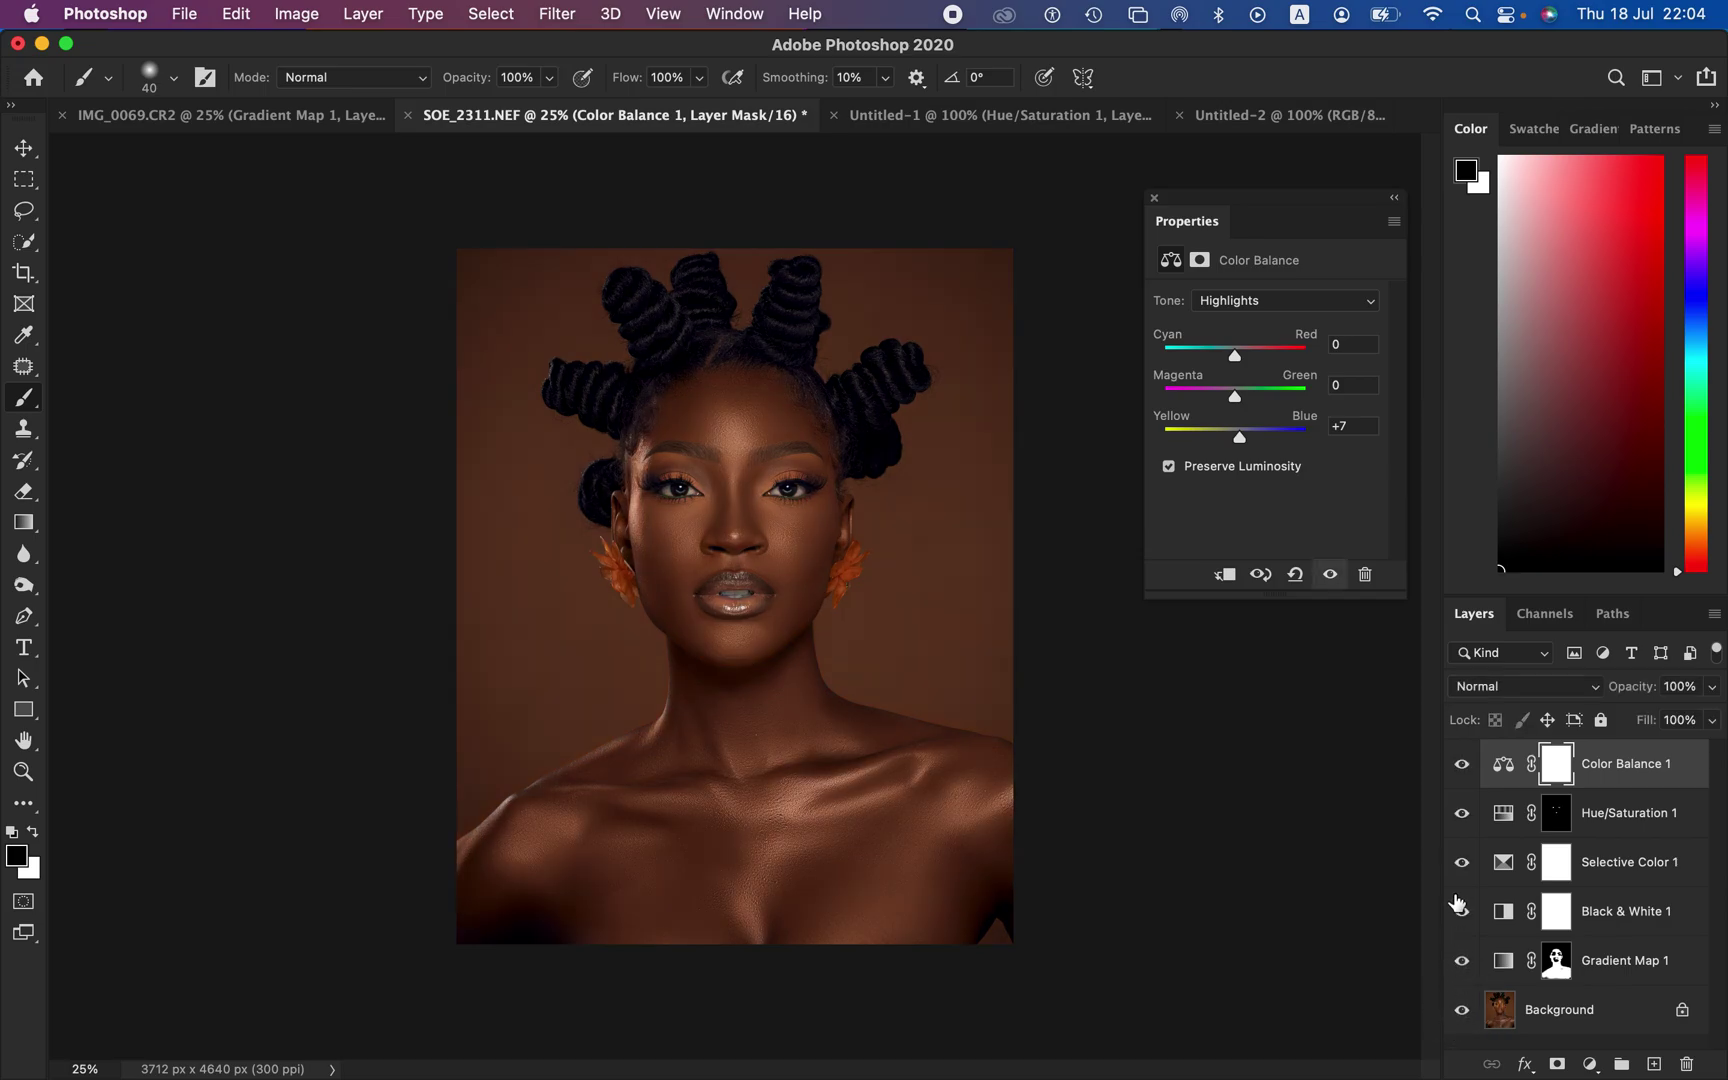